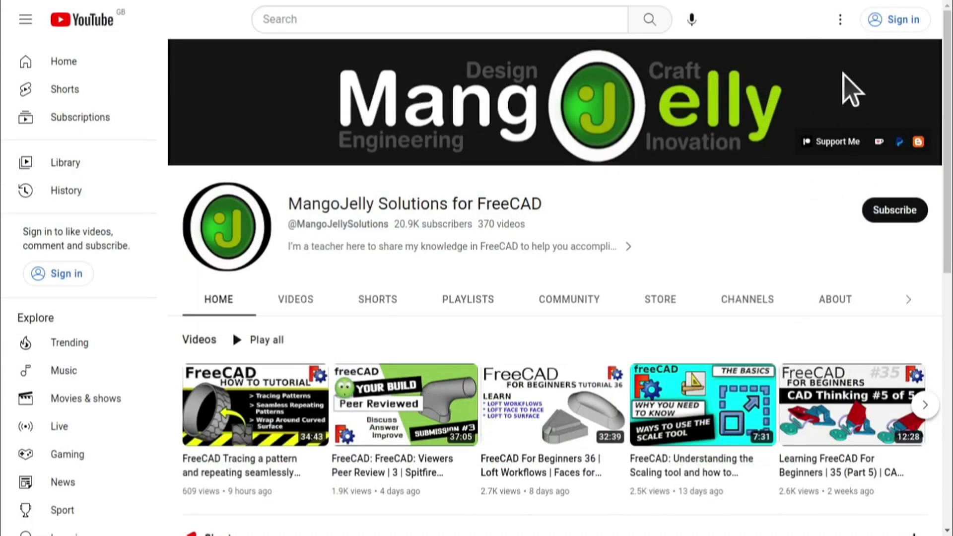
# Open the MangoJelly Solutions channel's About page and scroll through its description and support links
pyautogui.click(836, 299)
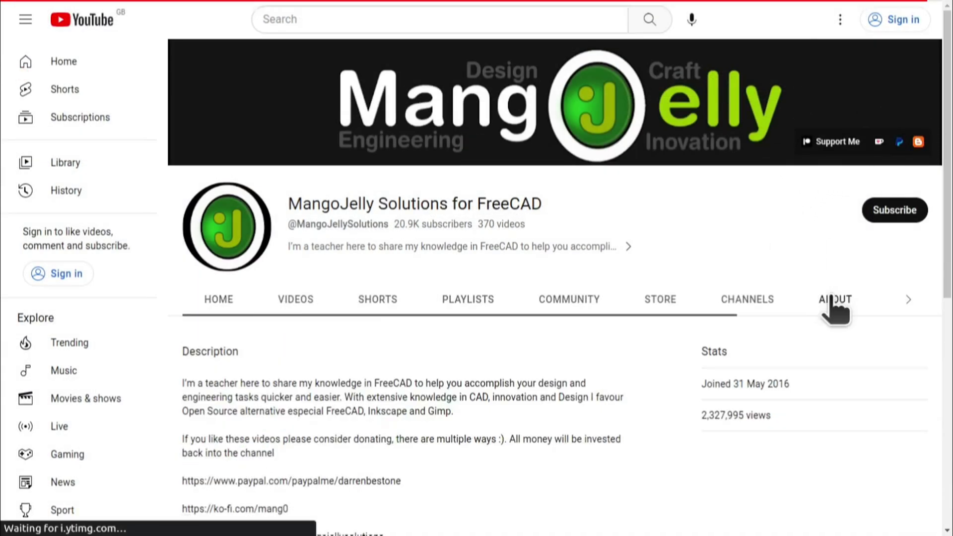
pyautogui.scroll(-3, 206, 397)
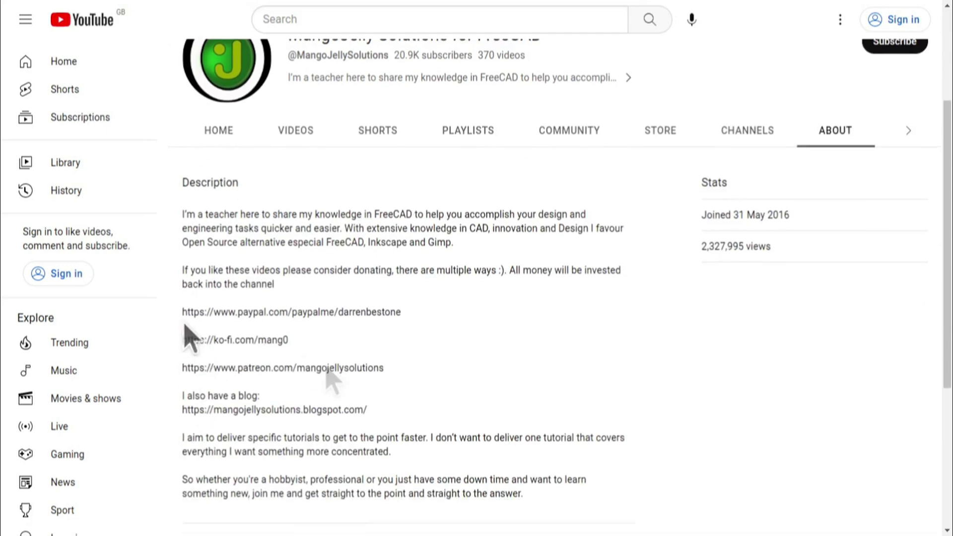
# Check the FreeCAD 0.21.0 version under Help > About, then switch to the Sketcher workbench
pyautogui.moveTo(398, 373); pyautogui.dragTo(338, 349)
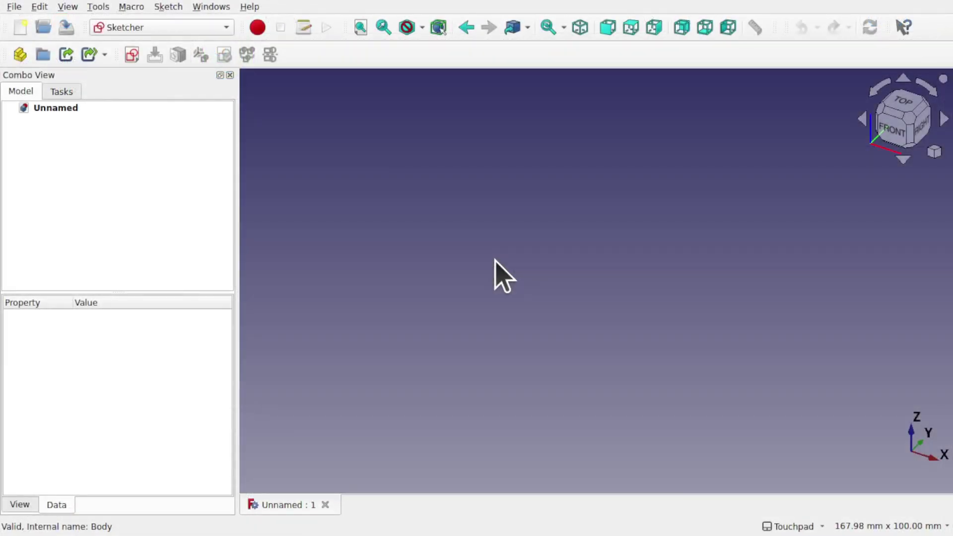
pyautogui.click(254, 6)
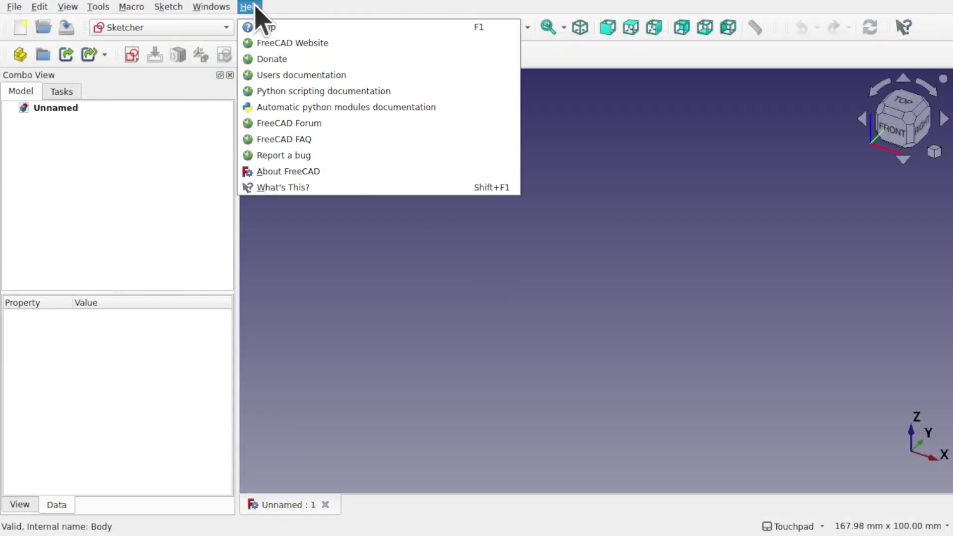
pyautogui.click(328, 172)
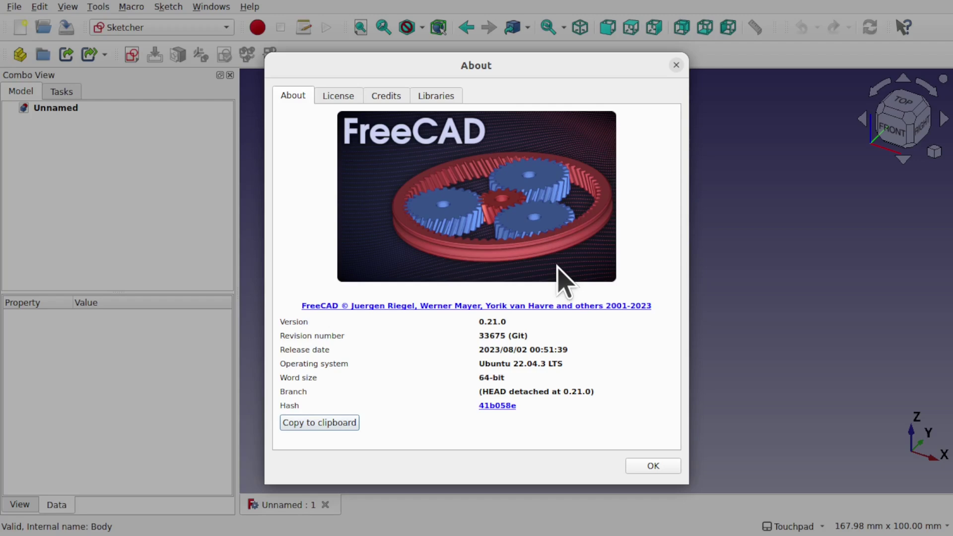
pyautogui.click(656, 469)
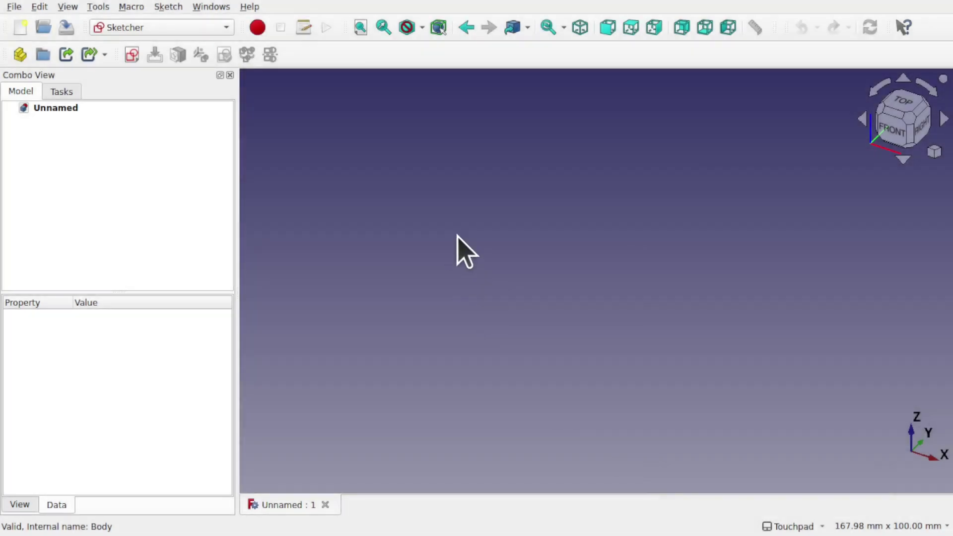
pyautogui.click(173, 28)
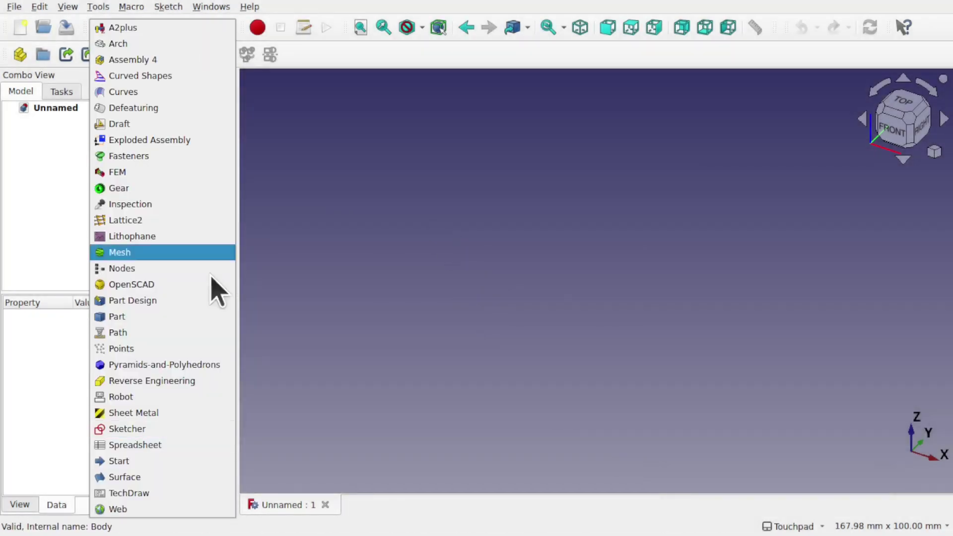
pyautogui.click(207, 430)
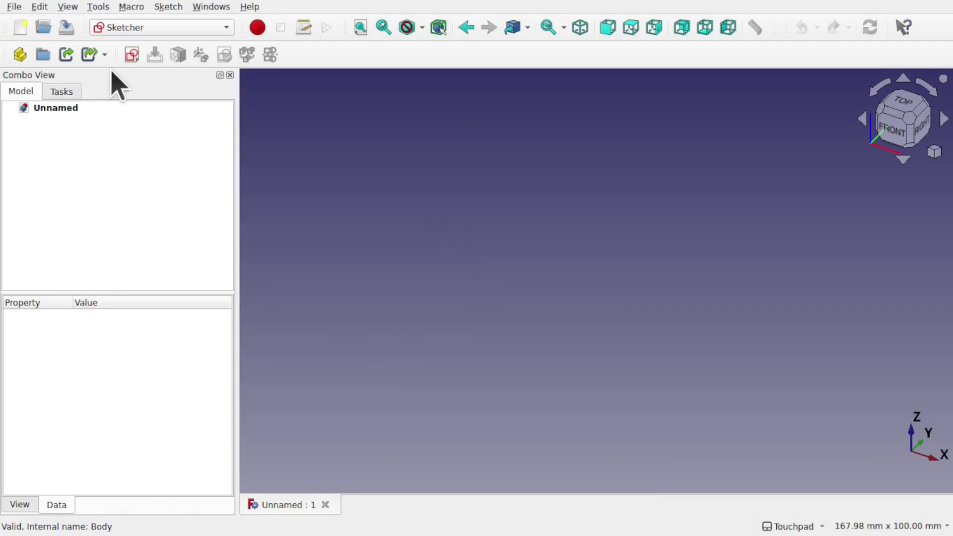
# Start a new sketch on the XY plane and draw a rectangle
pyautogui.click(132, 56)
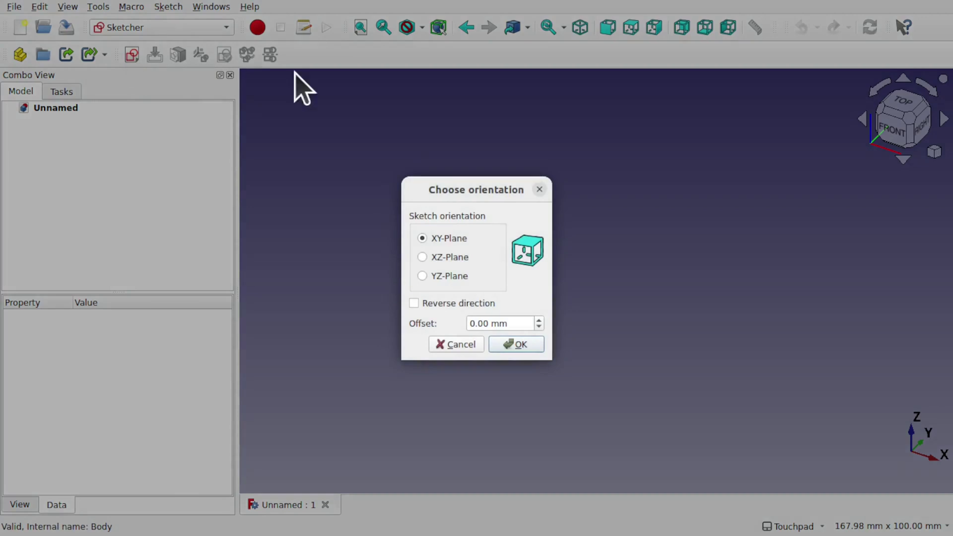
pyautogui.click(517, 345)
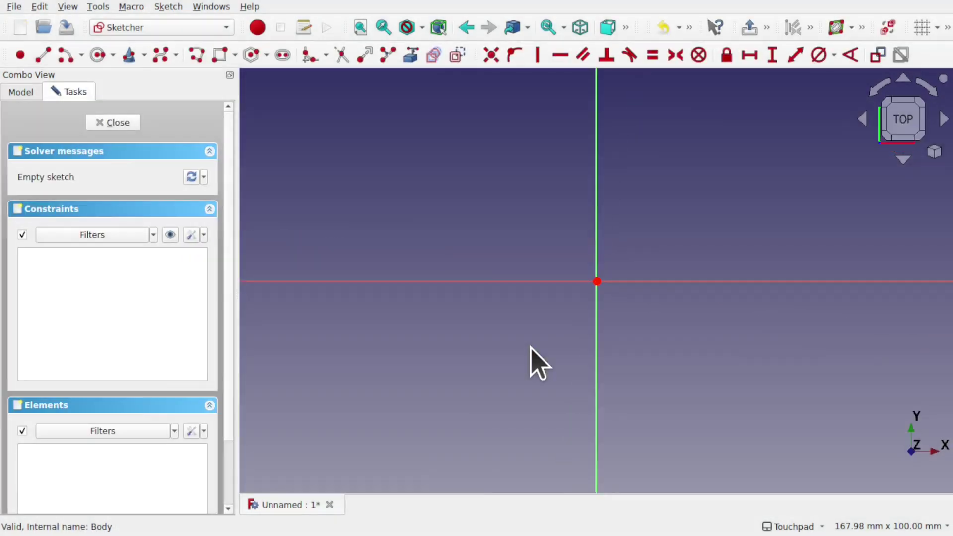
pyautogui.click(220, 54)
pyautogui.click(381, 111)
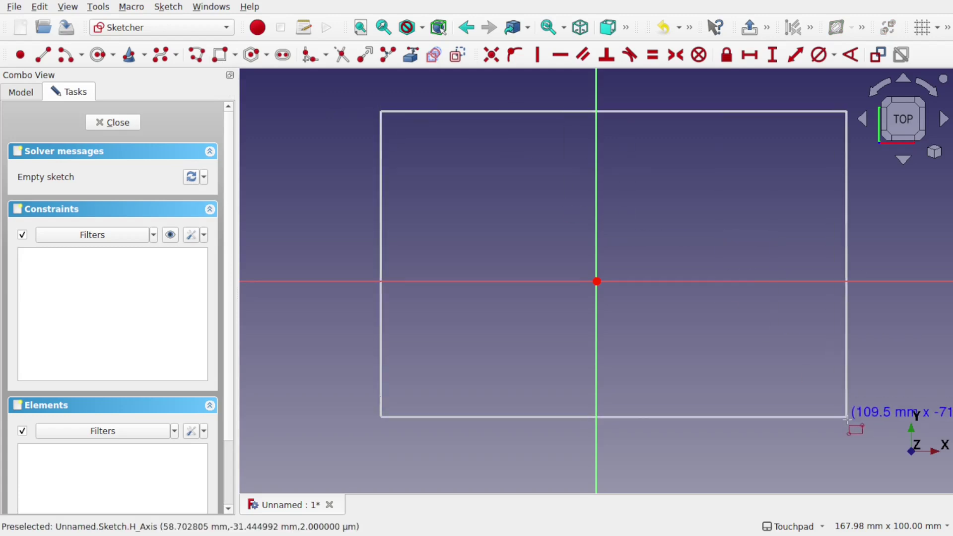
pyautogui.click(796, 443)
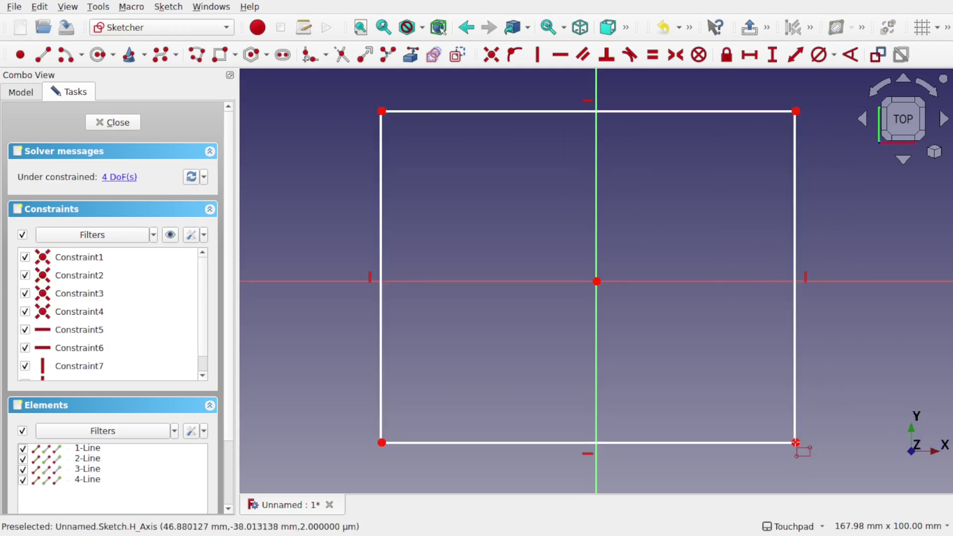
pyautogui.press('Escape')
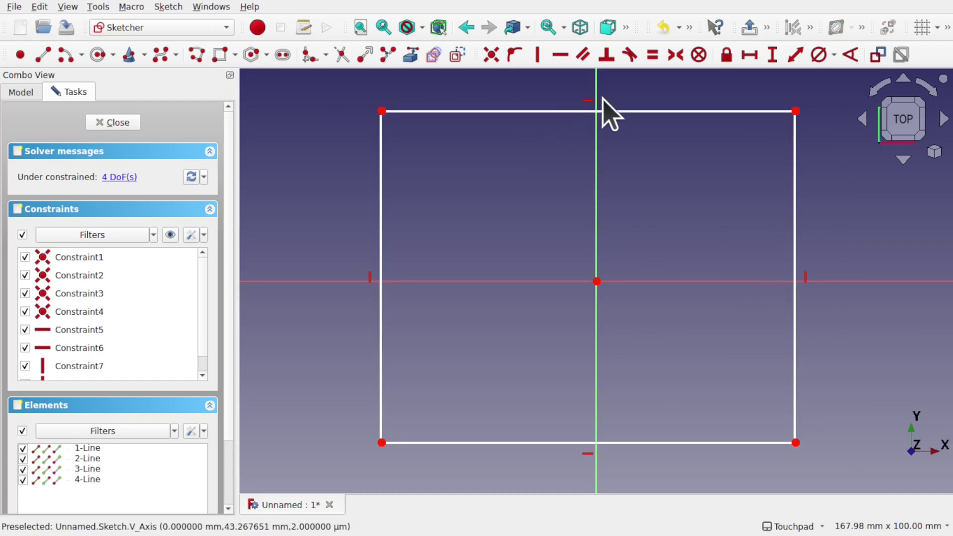
# Make the rectangle's top and left edges equal so it becomes a square
pyautogui.click(568, 112)
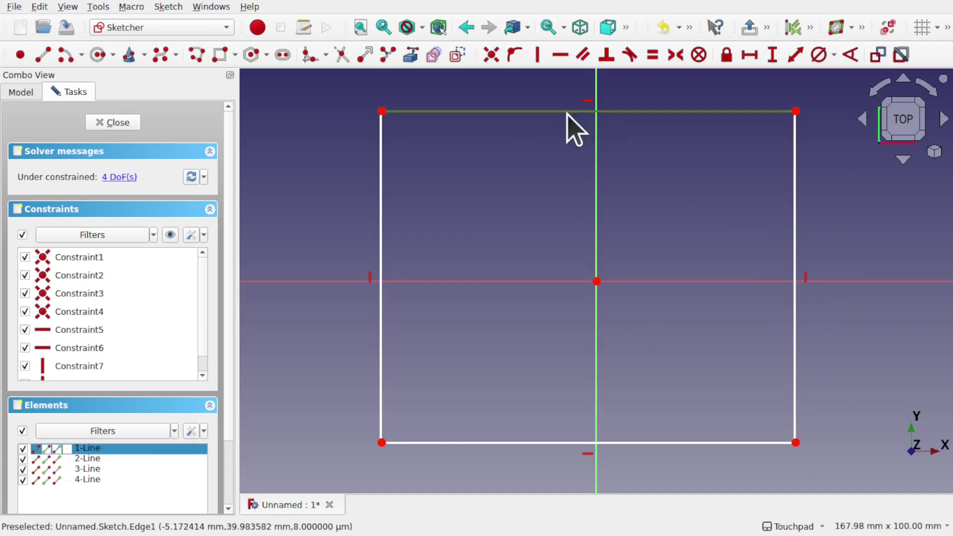
pyautogui.click(380, 212)
pyautogui.click(654, 58)
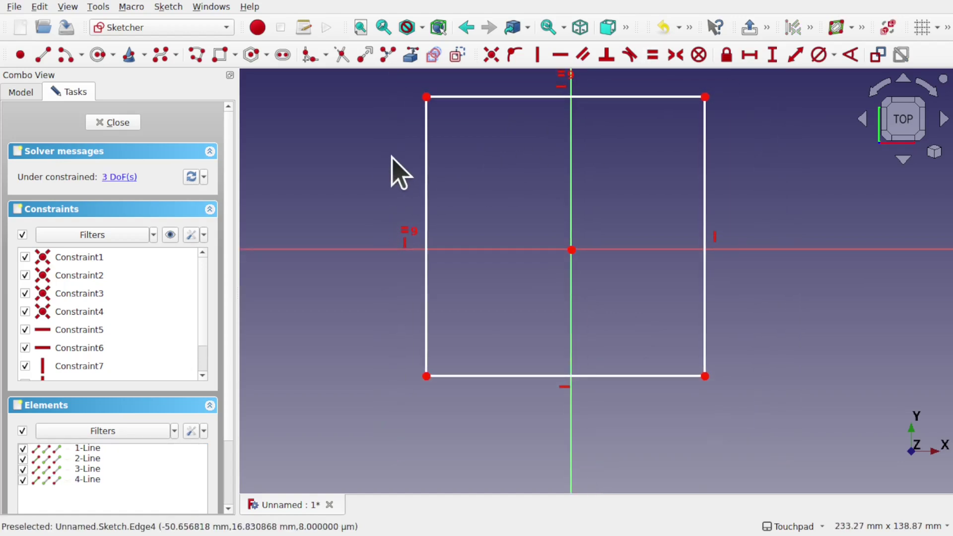
# Centre the square on the origin by making opposite corners symmetric about it
pyautogui.click(426, 96)
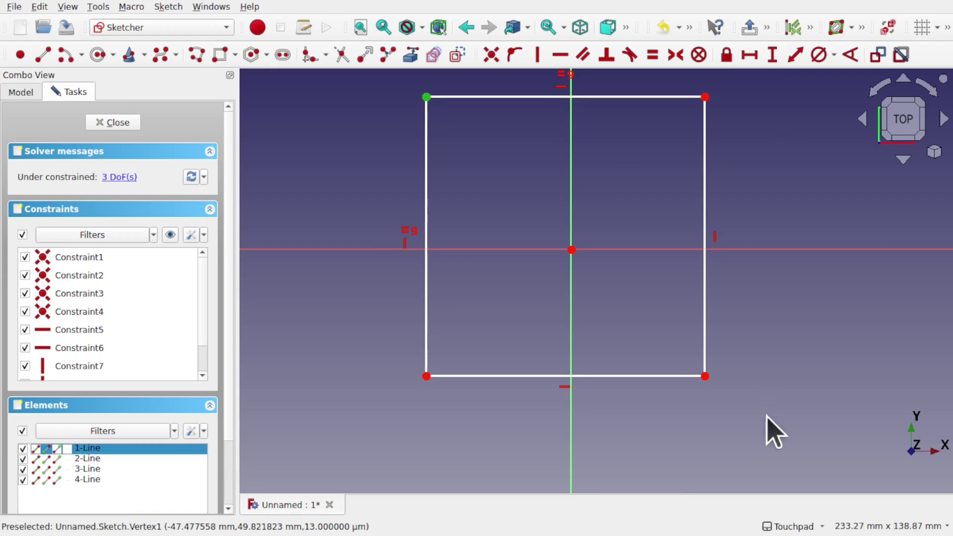
pyautogui.click(705, 376)
pyautogui.click(572, 250)
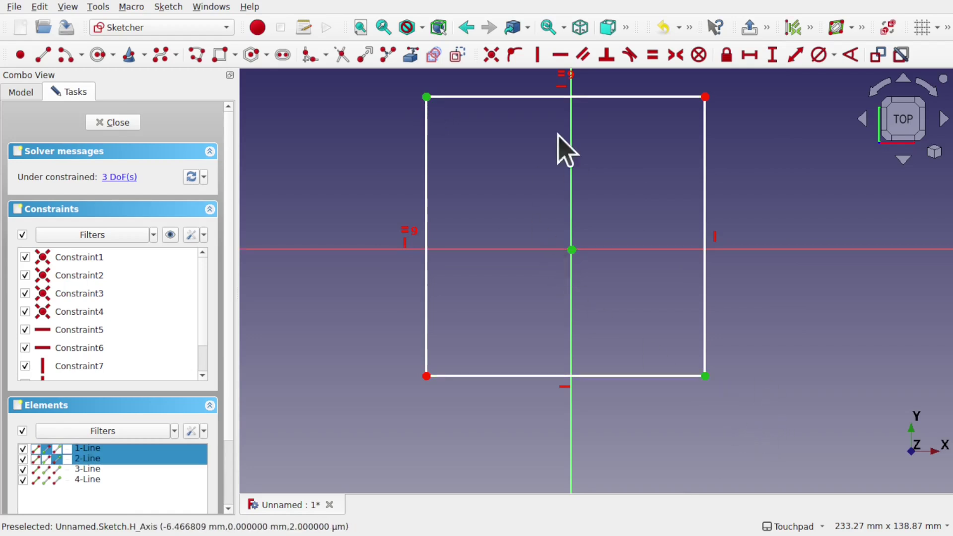
pyautogui.click(676, 55)
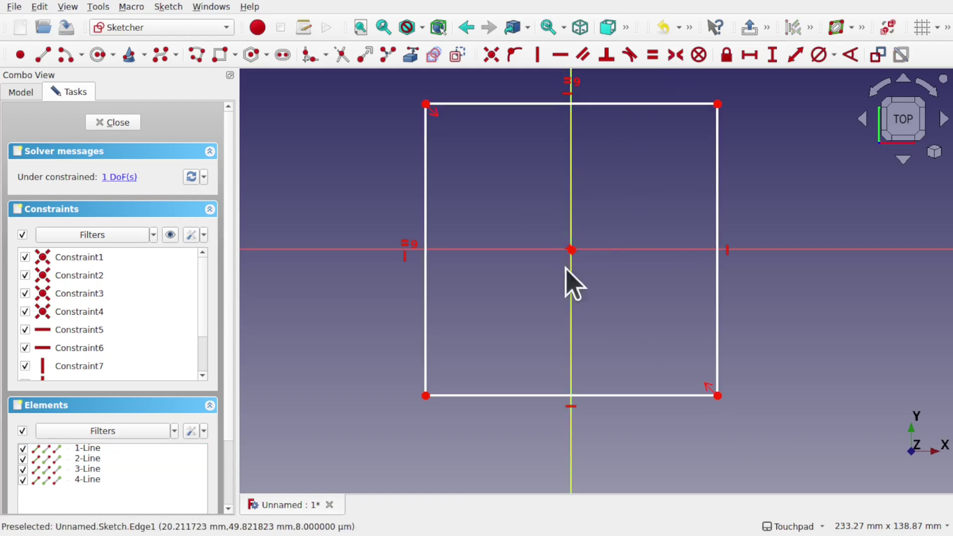
# Give the square's bottom edge a 100 mm horizontal length and place the dimension below it
pyautogui.click(518, 395)
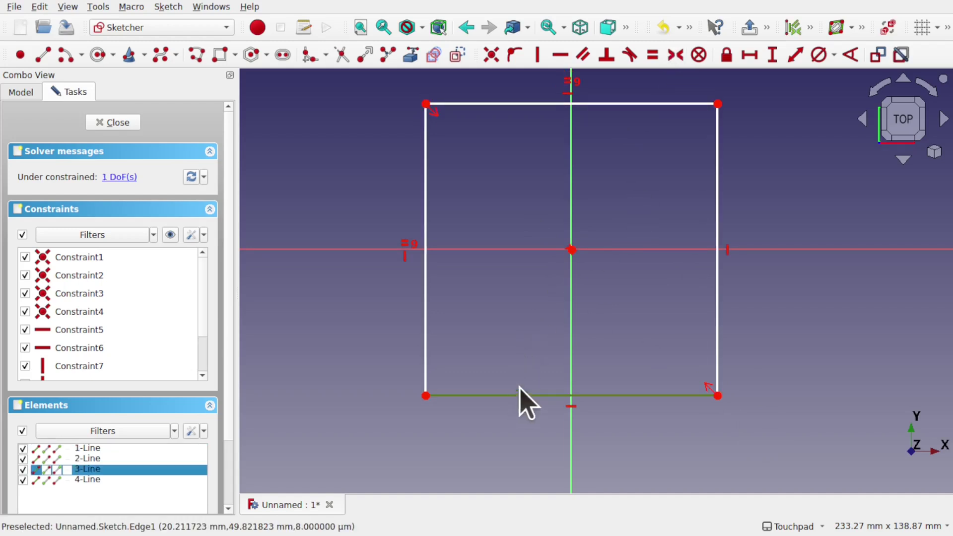
pyautogui.click(747, 57)
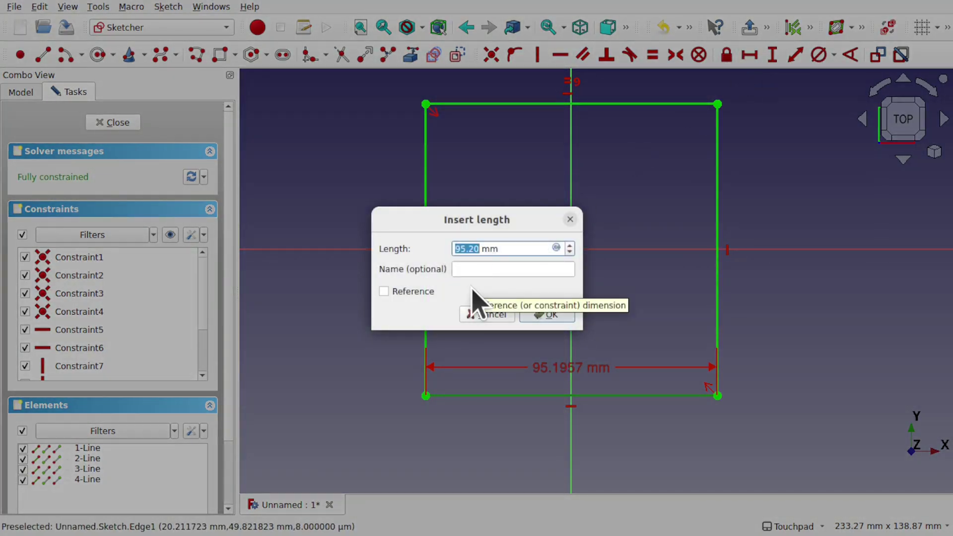
pyautogui.write('10')
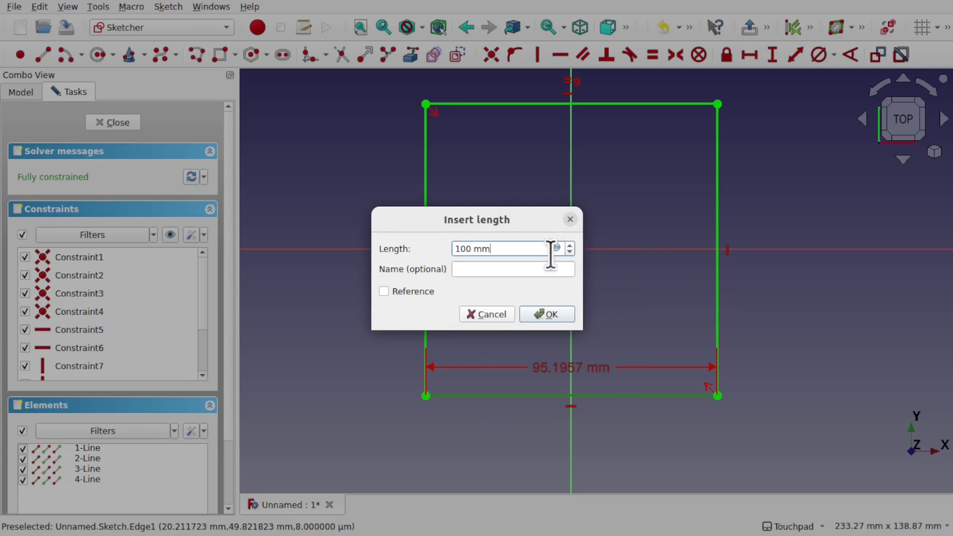
pyautogui.click(520, 268)
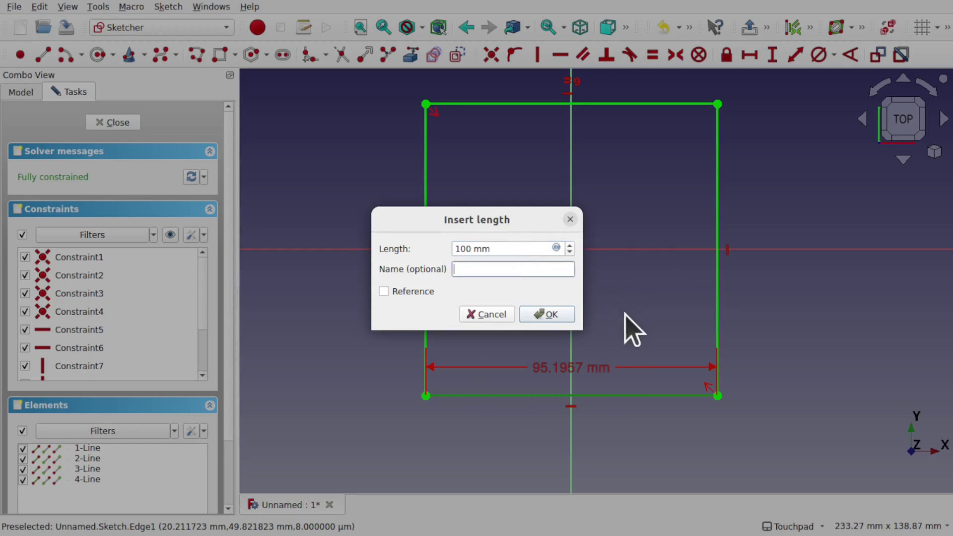
pyautogui.click(565, 316)
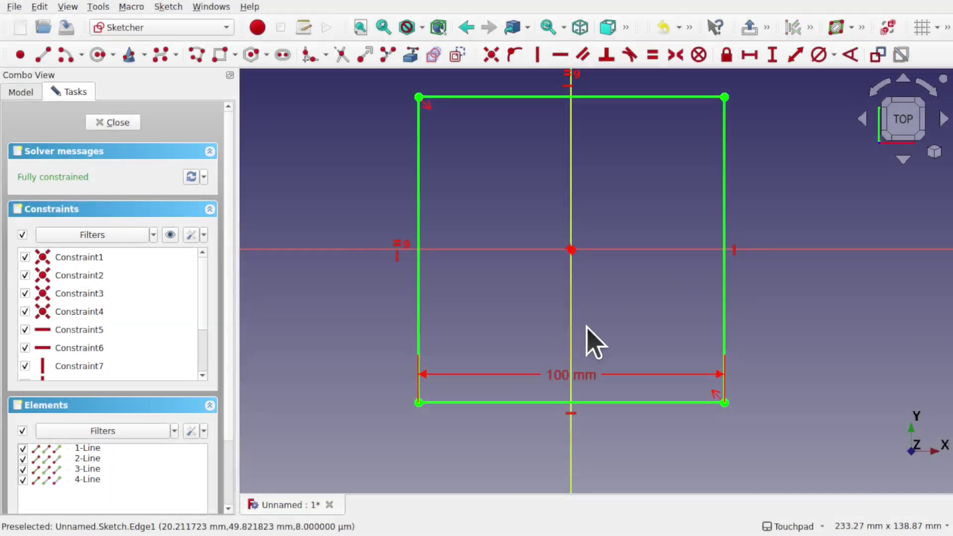
pyautogui.moveTo(591, 380)
pyautogui.mouseDown()
pyautogui.moveTo(603, 433)
pyautogui.moveTo(571, 449)
pyautogui.mouseUp()
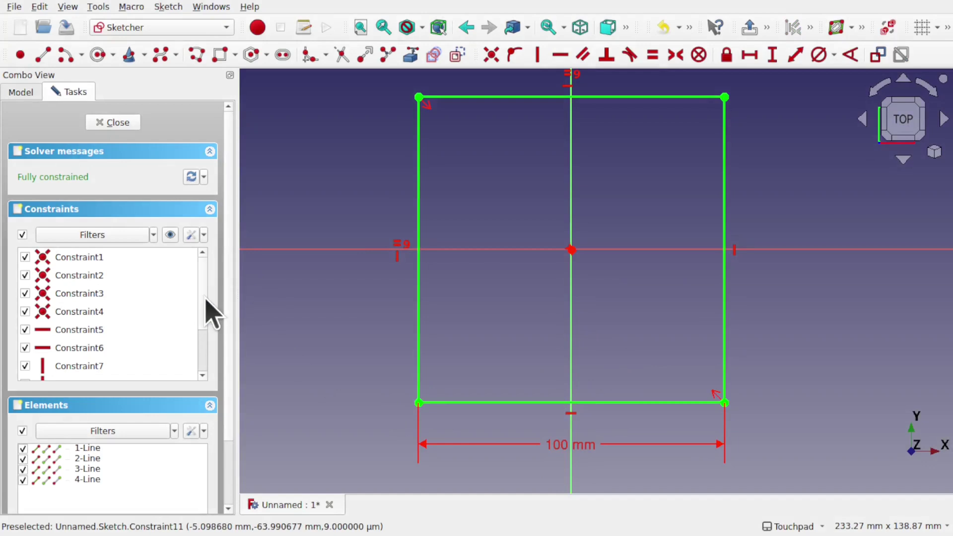
pyautogui.moveTo(206, 299); pyautogui.dragTo(213, 379)
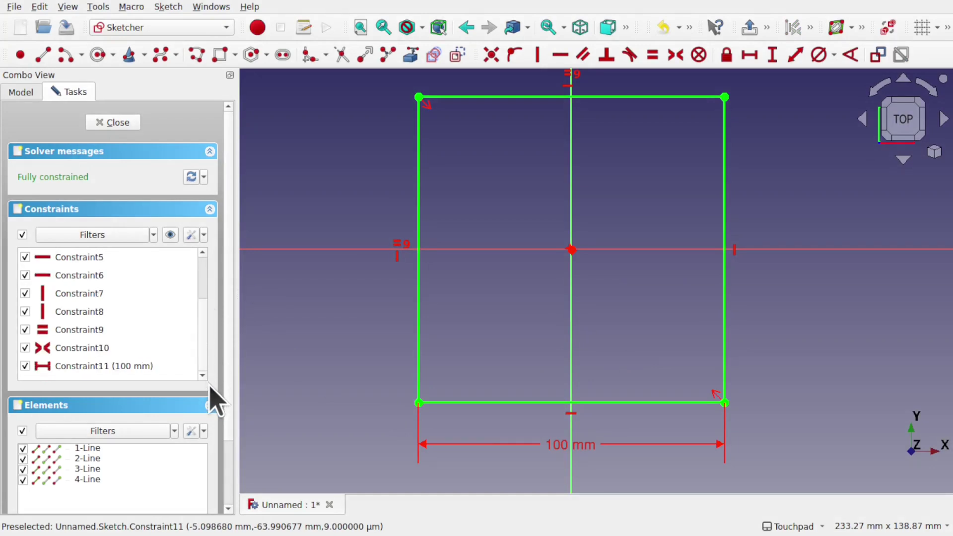
# Turn the 100 mm width into a reference dimension and drag a corner to resize the square freely
pyautogui.click(80, 366)
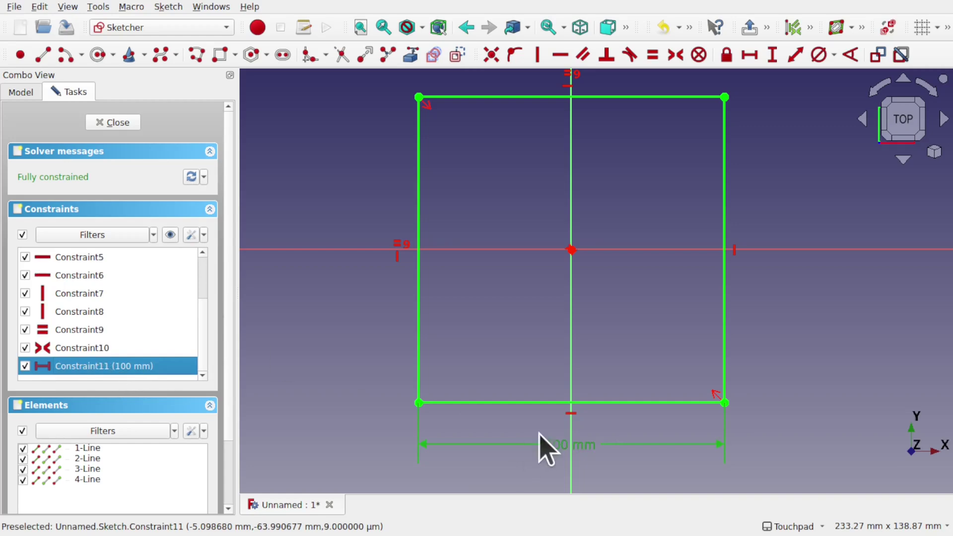
pyautogui.doubleClick(580, 446)
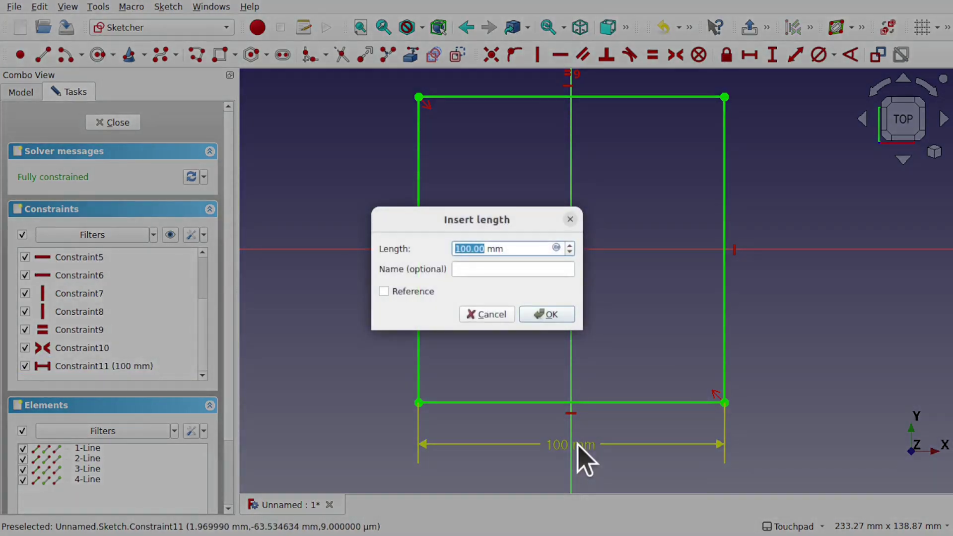
pyautogui.click(386, 294)
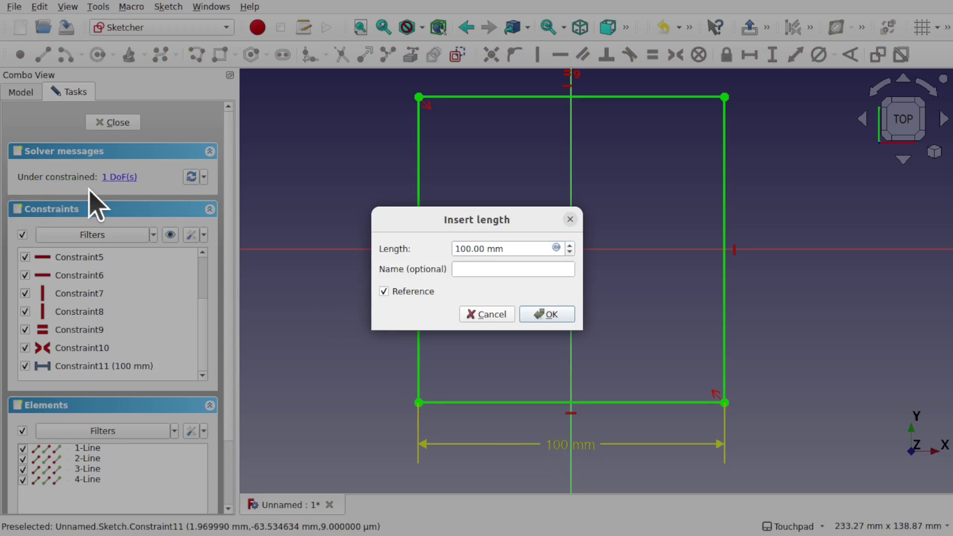
pyautogui.click(549, 314)
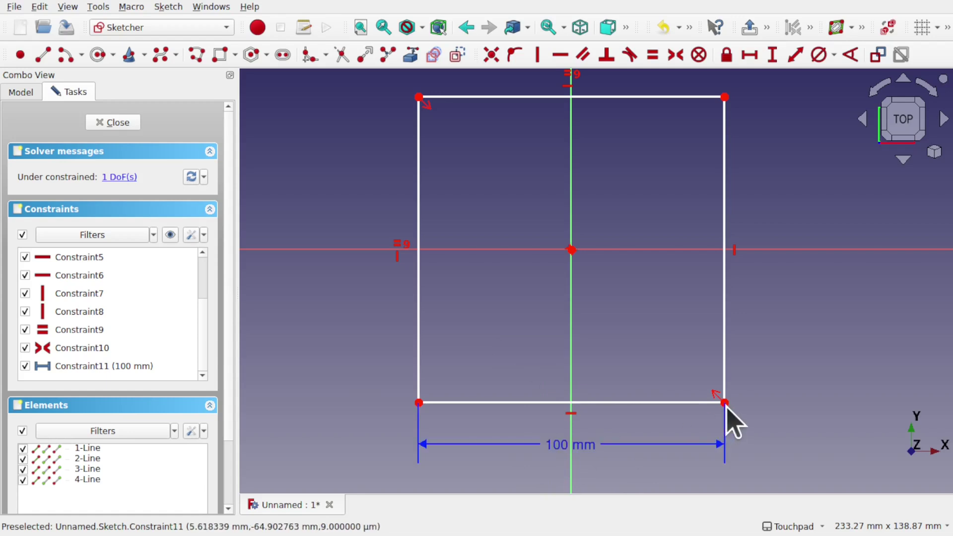
pyautogui.moveTo(725, 405); pyautogui.dragTo(677, 371)
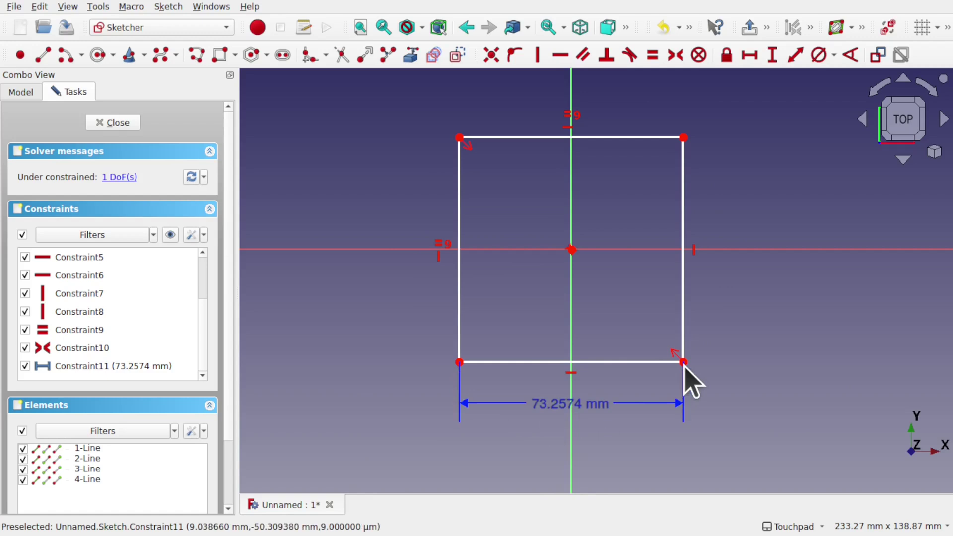
pyautogui.moveTo(684, 363)
pyautogui.mouseDown()
pyautogui.moveTo(747, 428)
pyautogui.moveTo(685, 362)
pyautogui.mouseUp()
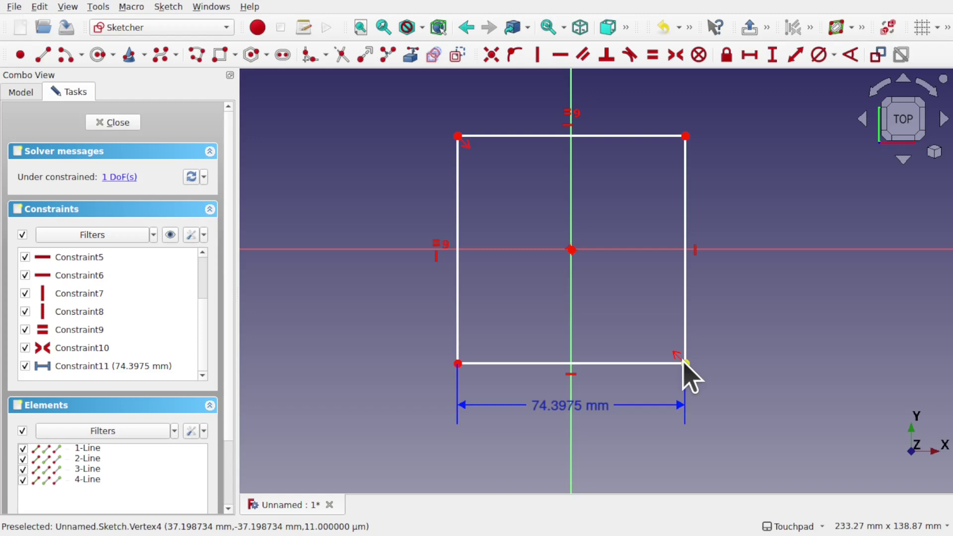
# Set the width dimension back to 100 mm, fully constraining the square again
pyautogui.doubleClick(582, 406)
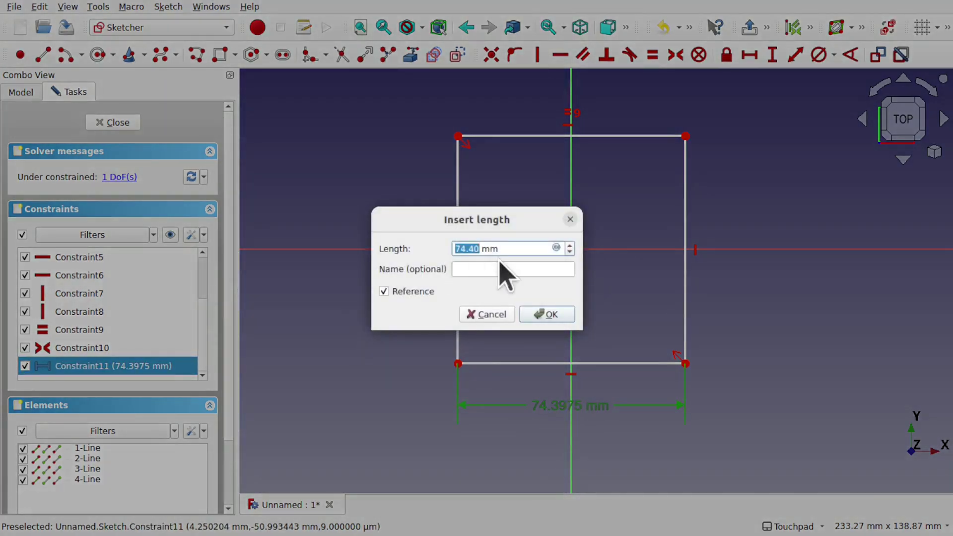
pyautogui.write('100')
pyautogui.press('Return')
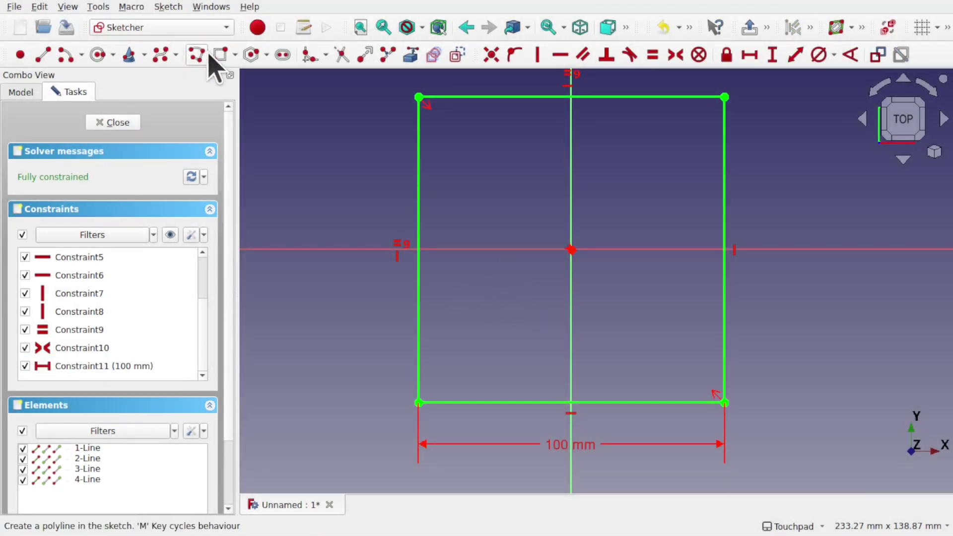
# Draw a tall rectangle inside the square
pyautogui.click(221, 55)
pyautogui.click(461, 158)
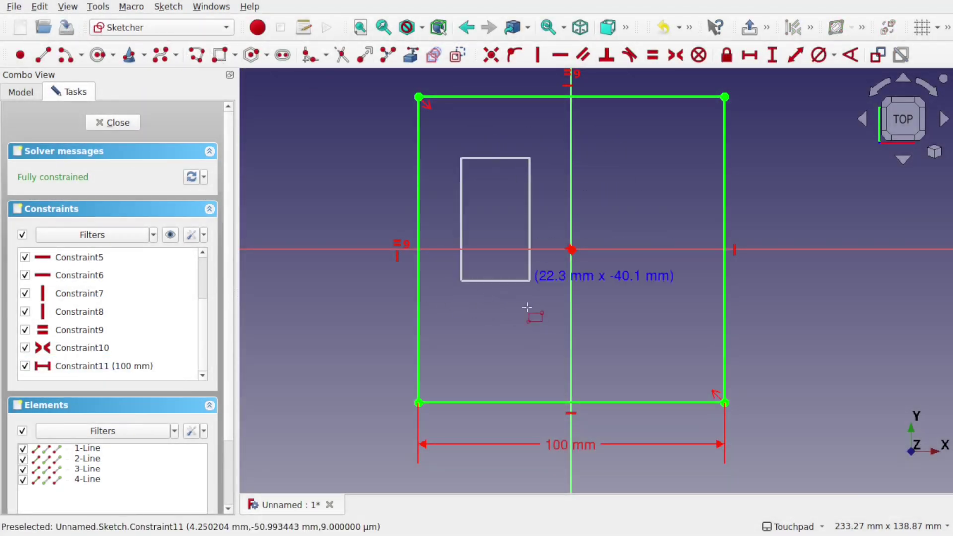
pyautogui.click(523, 347)
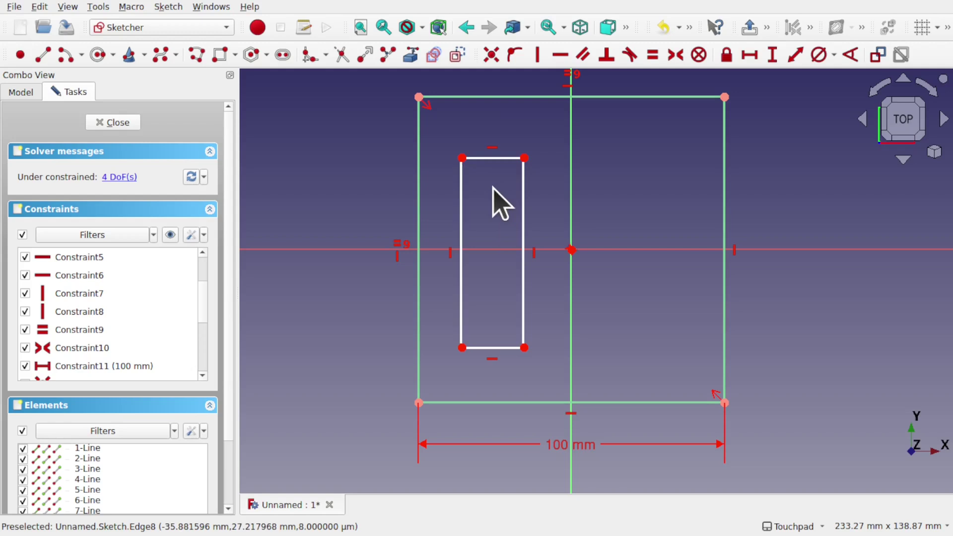
# Offset the inner rectangle's top-left corner 10 mm horizontally and 10 mm vertically from the square's corner
pyautogui.click(461, 157)
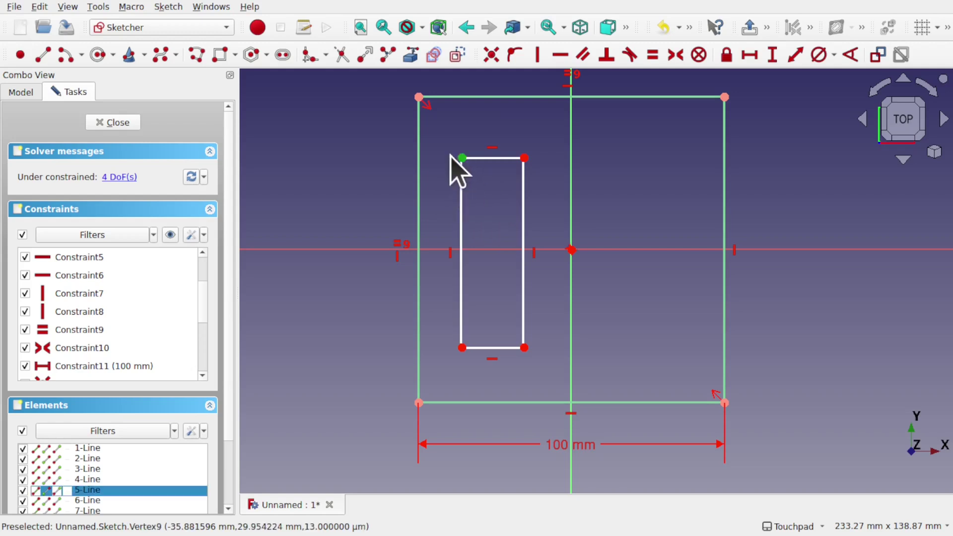
pyautogui.click(419, 97)
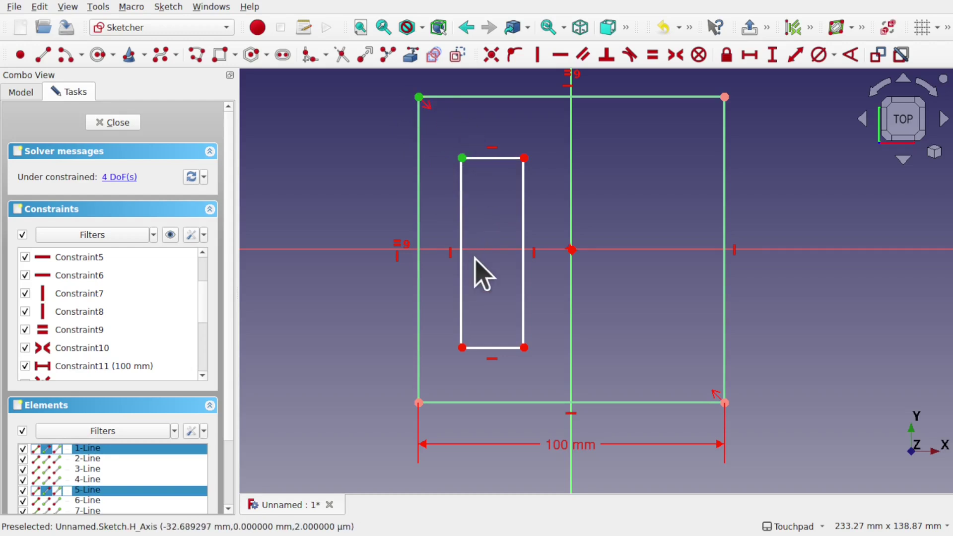
pyautogui.click(750, 56)
pyautogui.write('10')
pyautogui.press('Return')
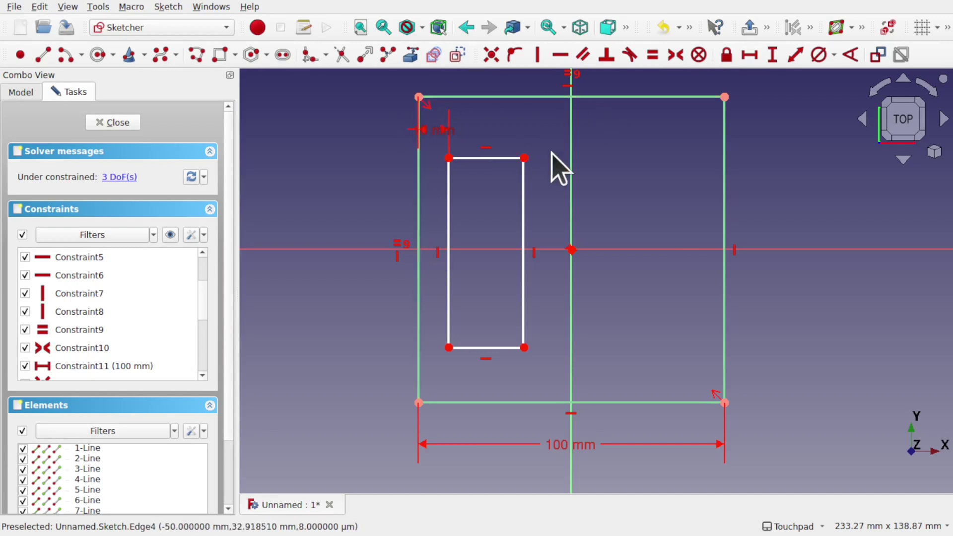
pyautogui.click(450, 158)
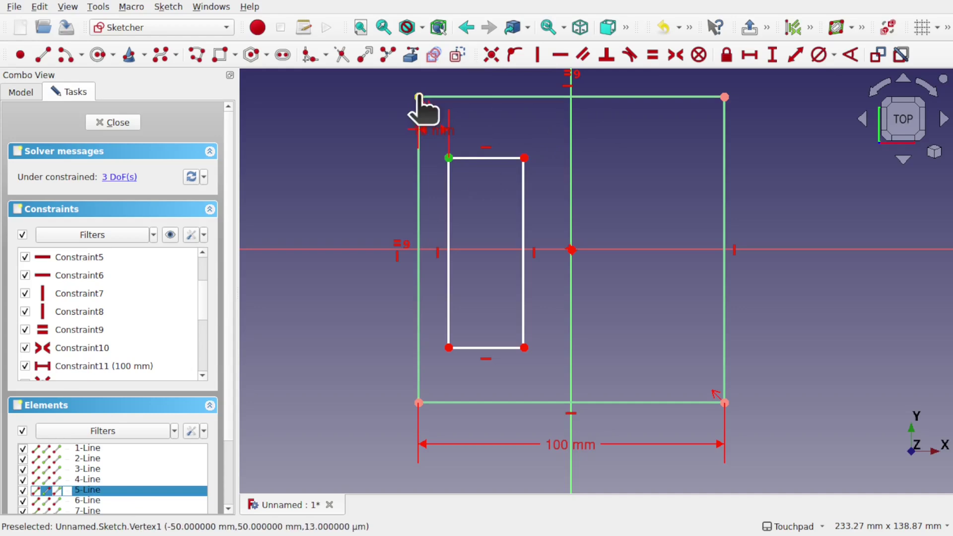
pyautogui.click(420, 97)
pyautogui.click(777, 64)
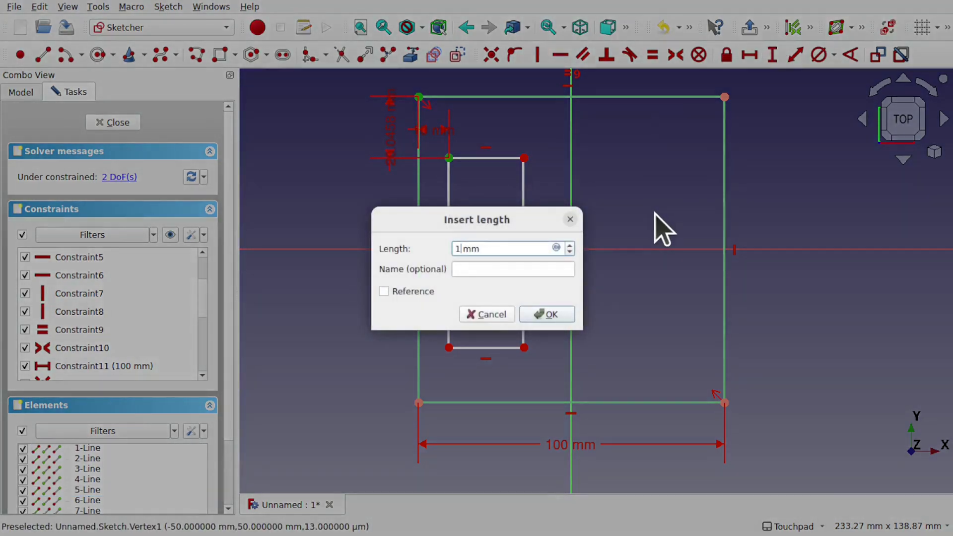
pyautogui.press('Return')
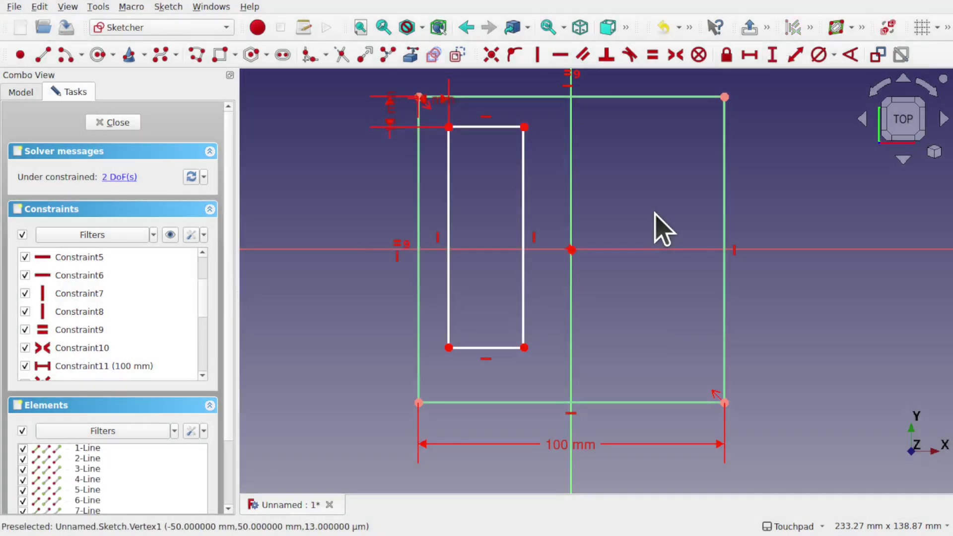
# Give the inner rectangle a 75 mm height and a 25 mm width
pyautogui.click(449, 217)
pyautogui.click(773, 56)
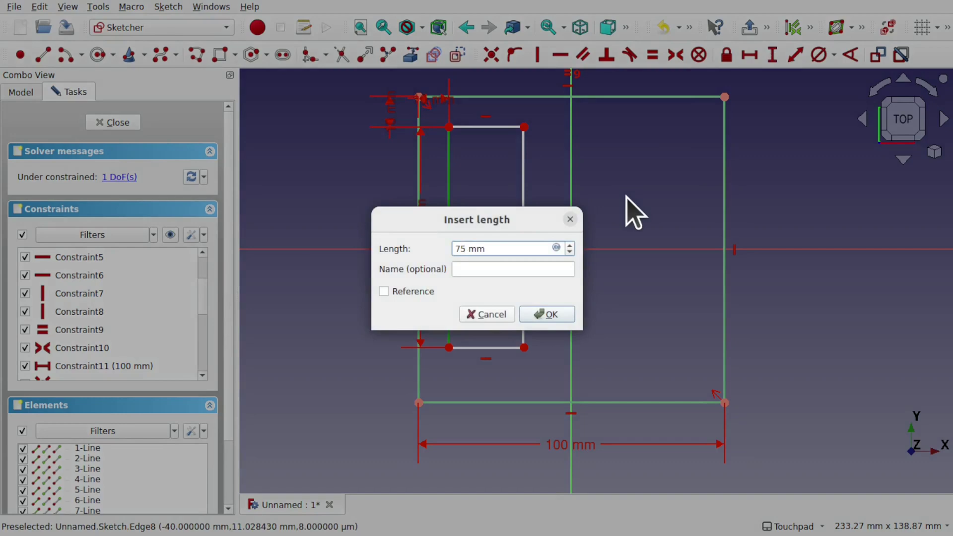
pyautogui.press('Return')
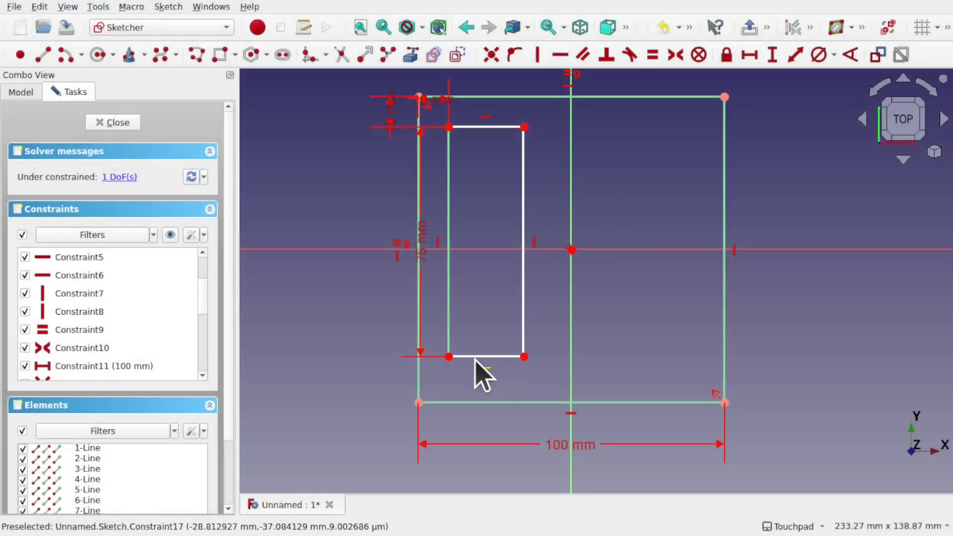
pyautogui.moveTo(428, 248); pyautogui.dragTo(373, 247)
pyautogui.click(495, 357)
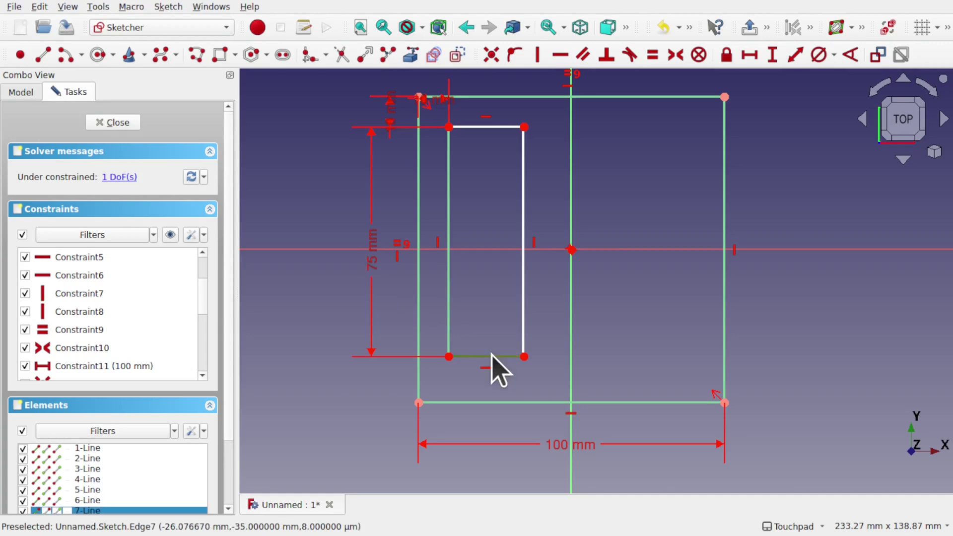
pyautogui.click(747, 59)
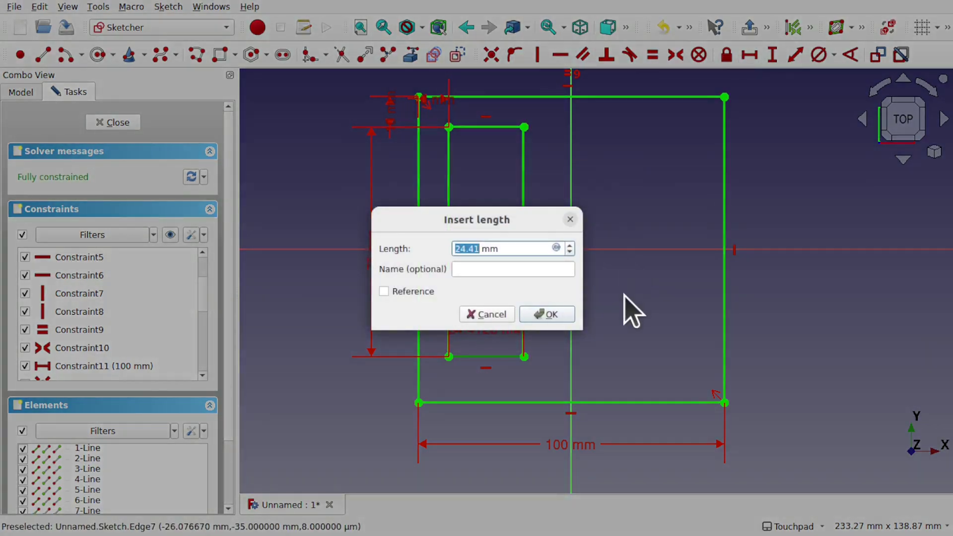
pyautogui.press('BackSpace')
pyautogui.press('Return')
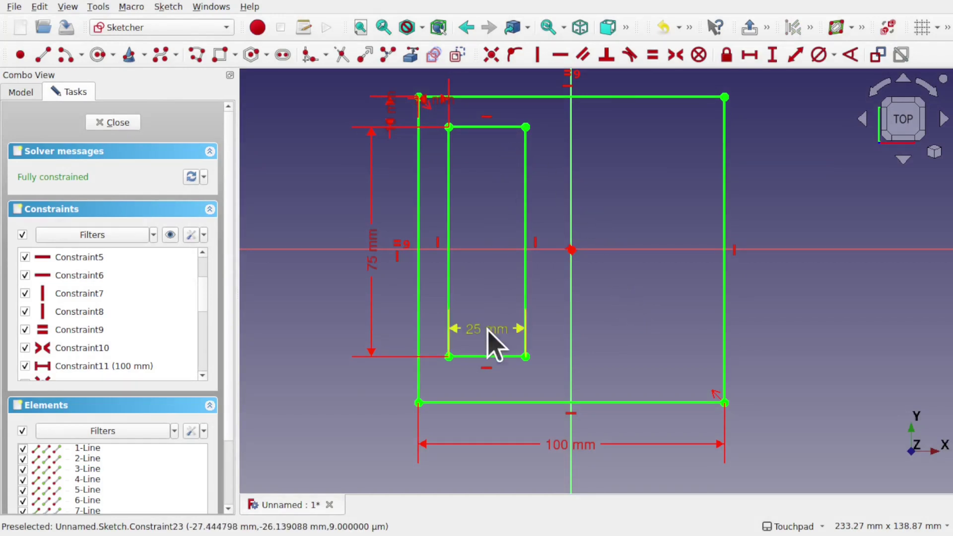
# Draw a circle centred on the horizontal axis and constrain its diameter to 50 mm
pyautogui.click(98, 55)
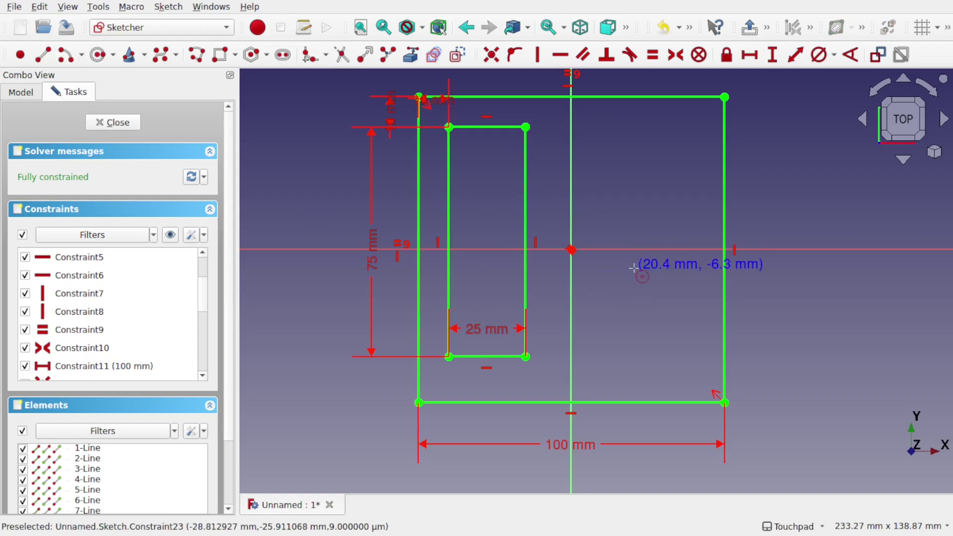
pyautogui.click(640, 250)
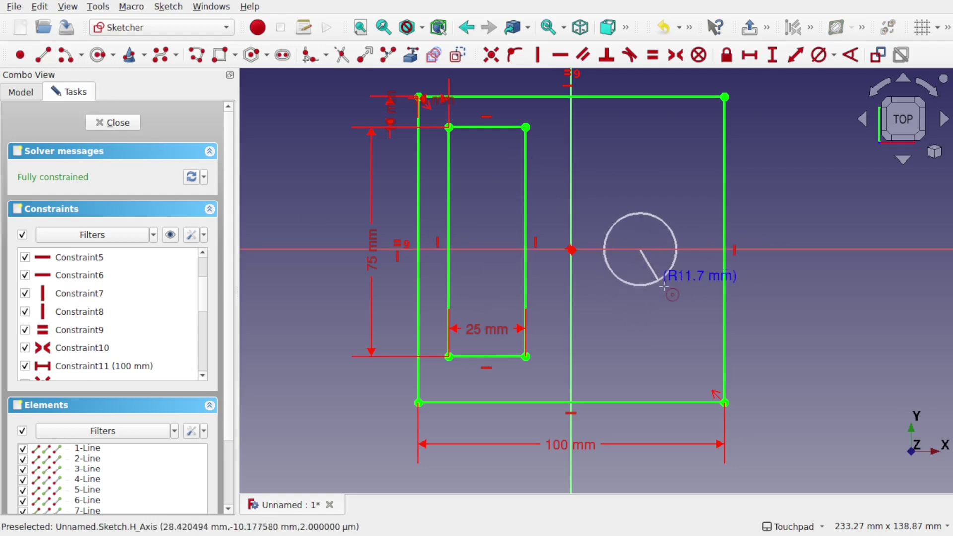
pyautogui.click(688, 321)
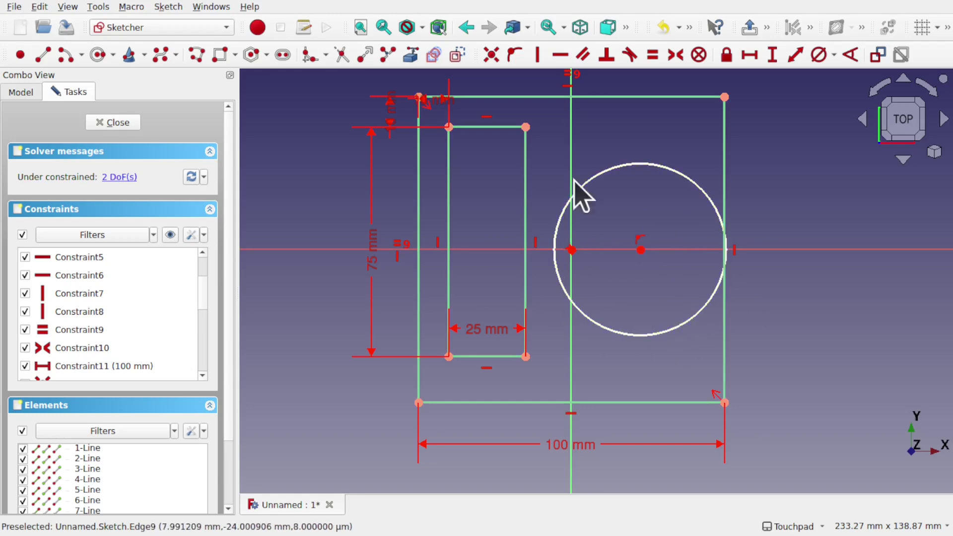
pyautogui.click(656, 166)
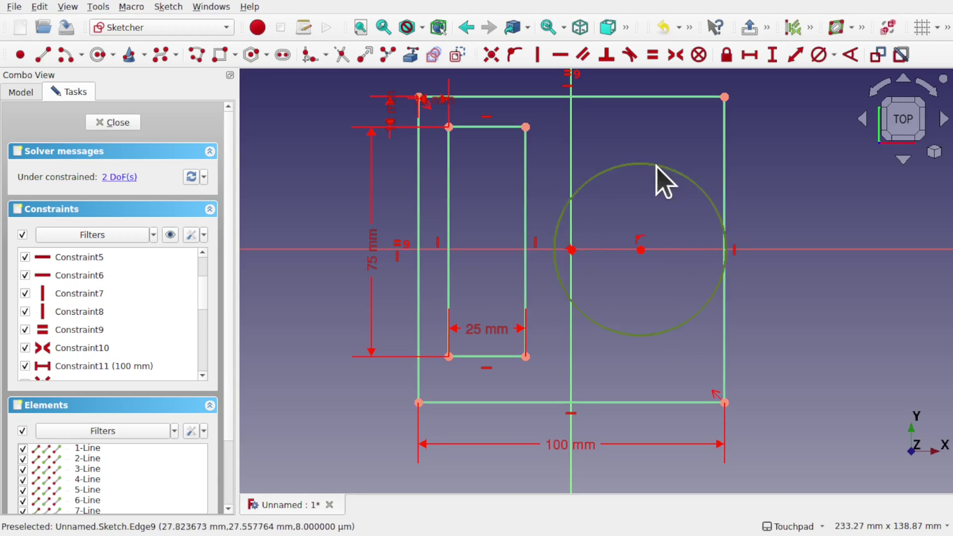
pyautogui.click(820, 54)
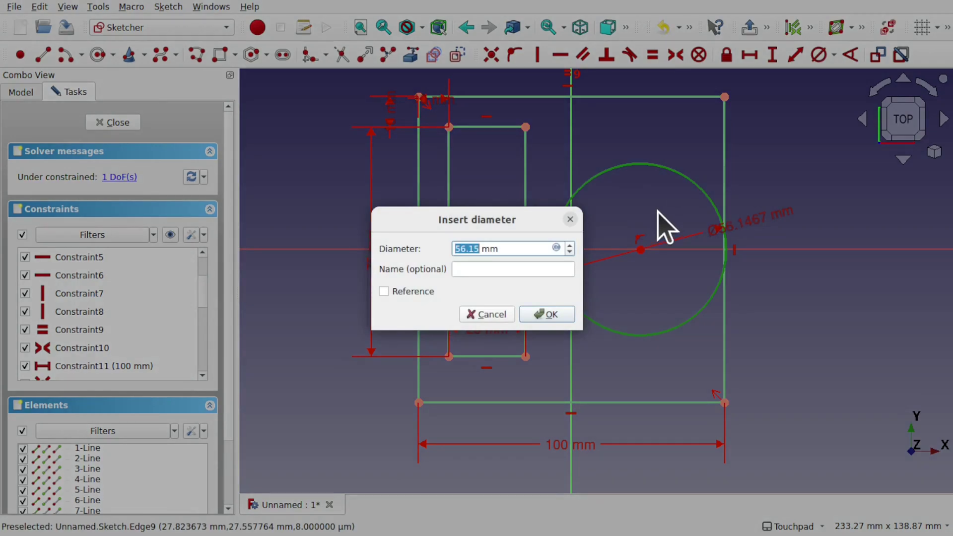
pyautogui.press('Return')
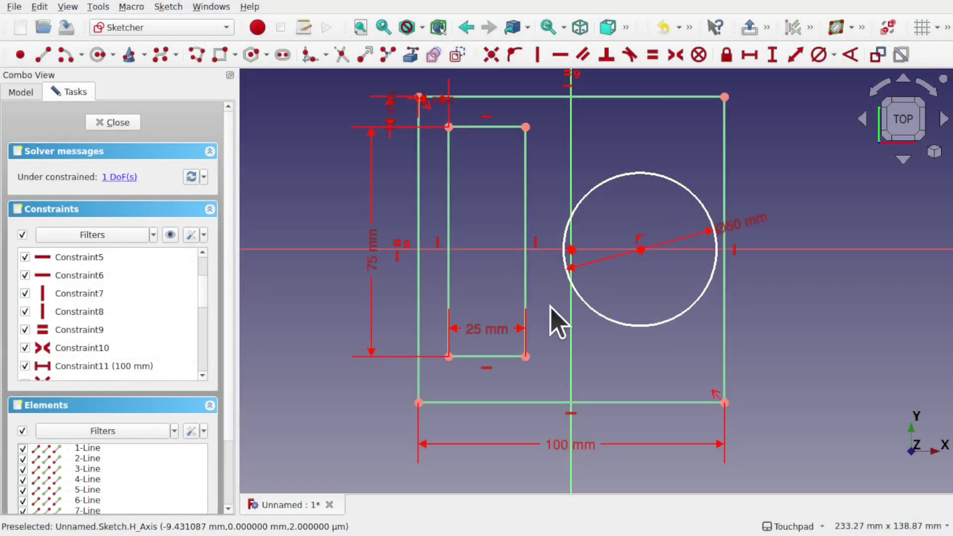
pyautogui.click(565, 259)
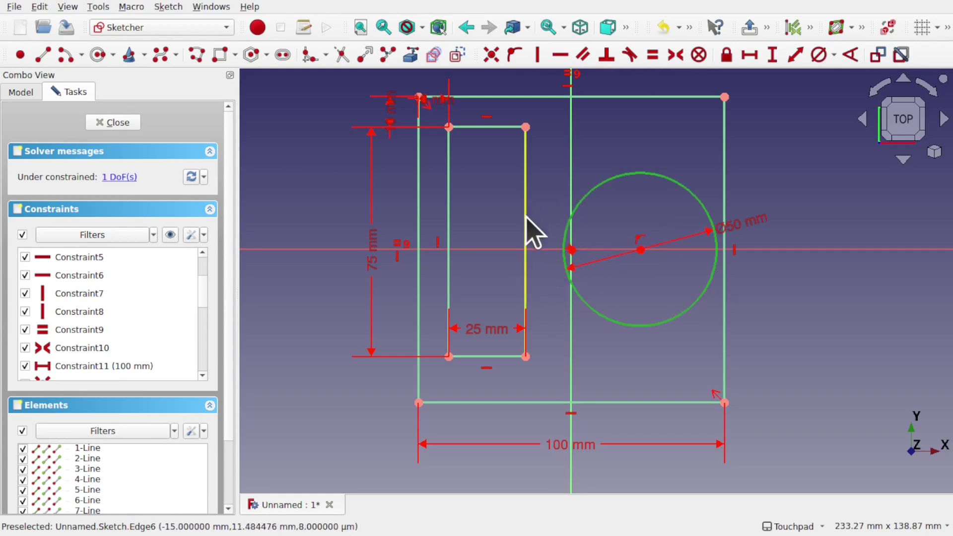
pyautogui.click(527, 218)
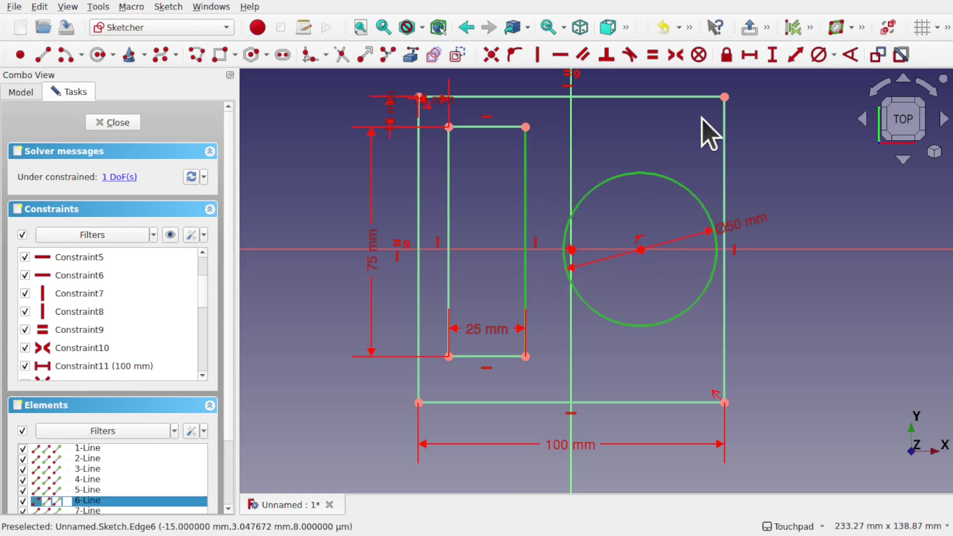
# Add a 12 mm gap between the circle and the slot's edge, then delete it
pyautogui.click(795, 55)
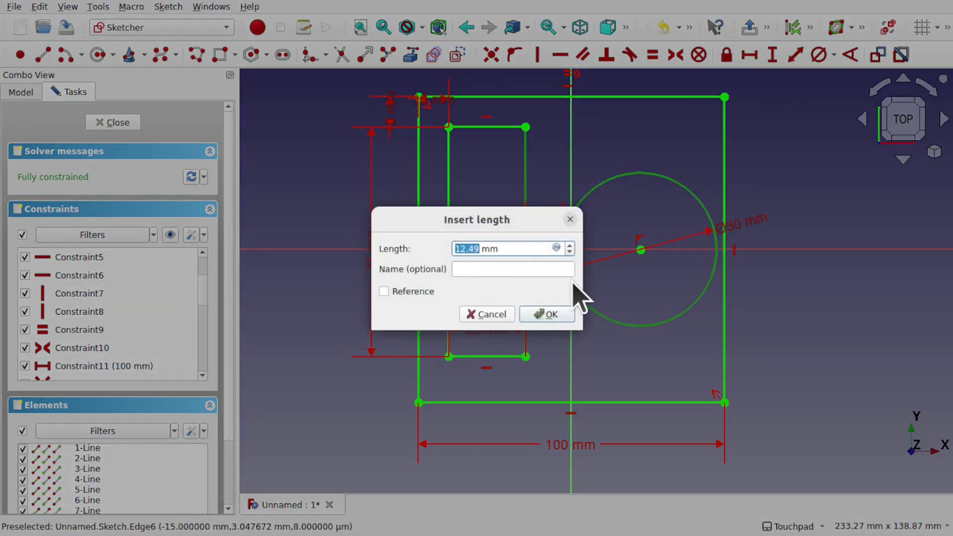
pyautogui.write('12')
pyautogui.press('Return')
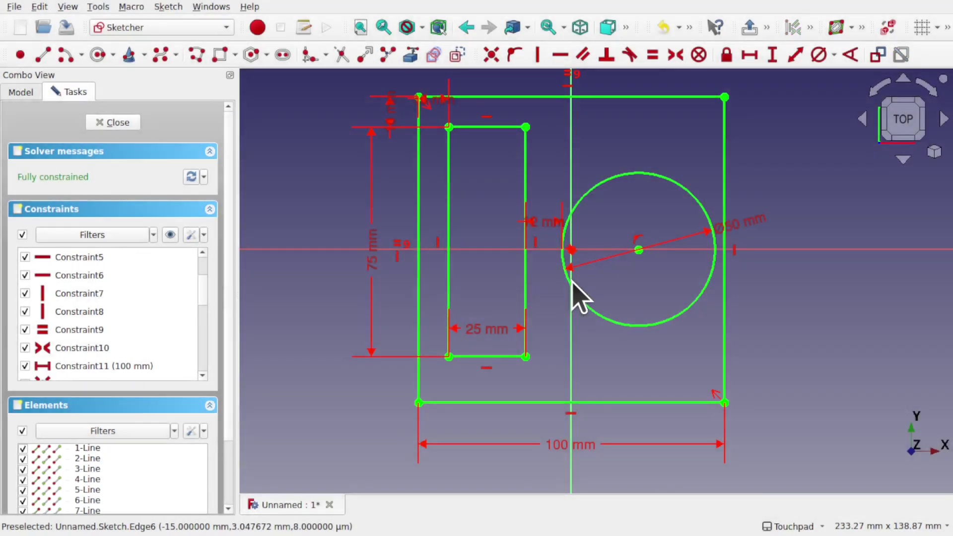
pyautogui.click(543, 226)
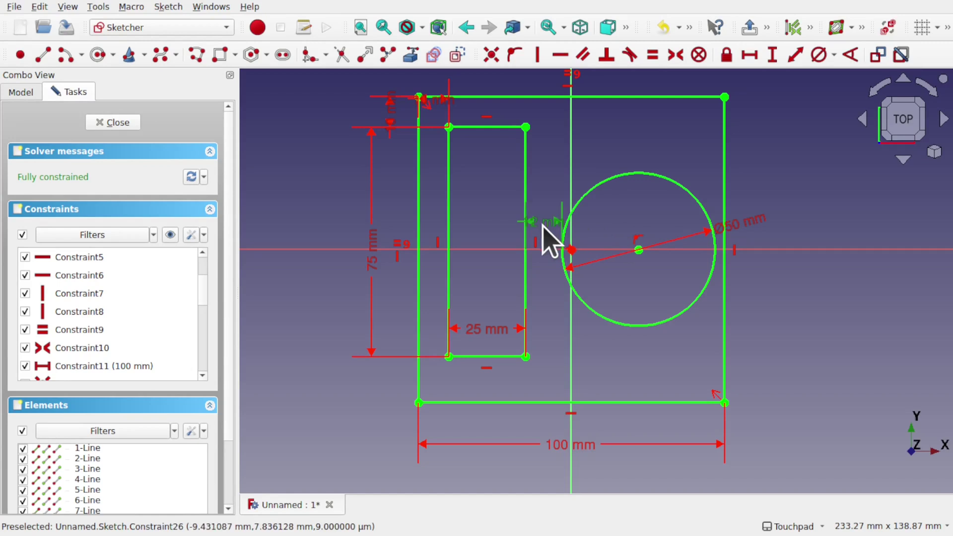
pyautogui.press('Delete')
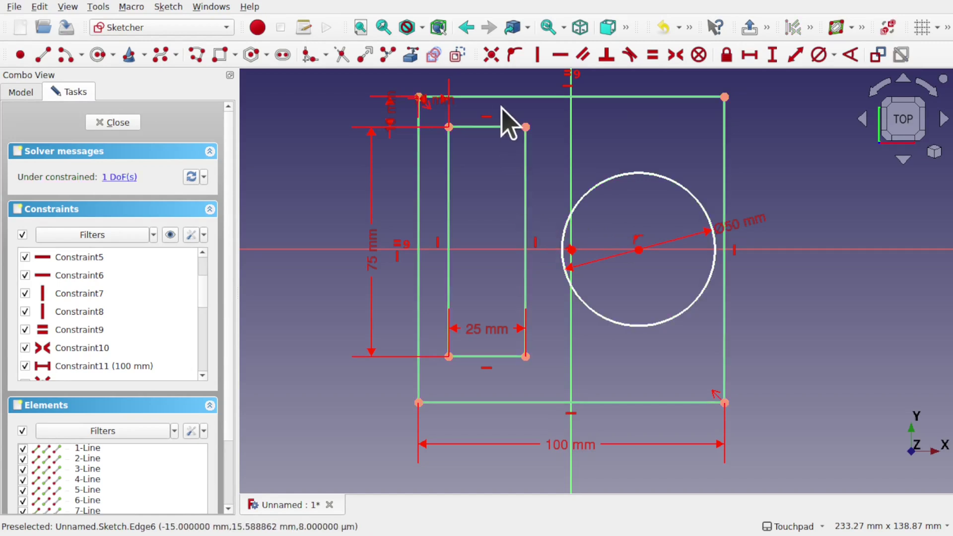
# Place a point on the circle's left side, constrained level with the circle's centre
pyautogui.click(20, 55)
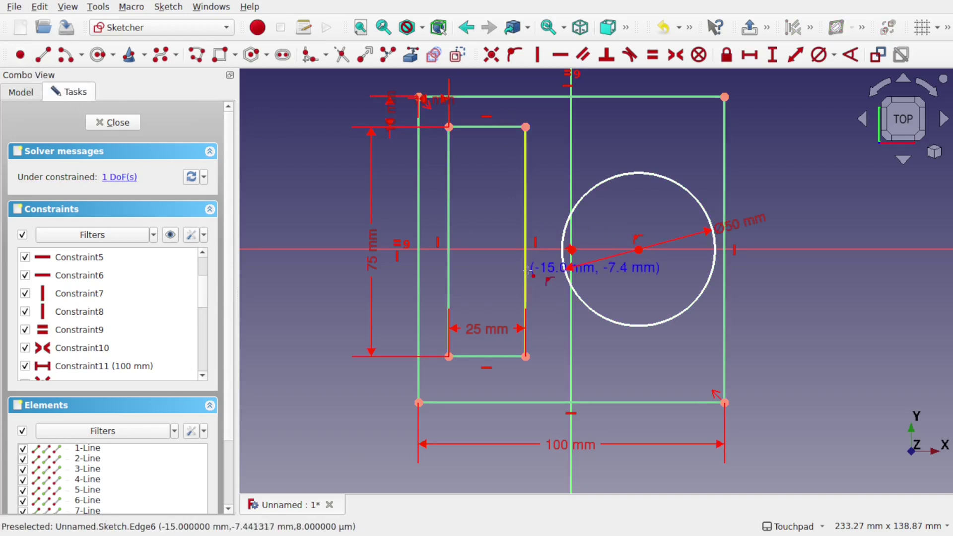
pyautogui.click(563, 243)
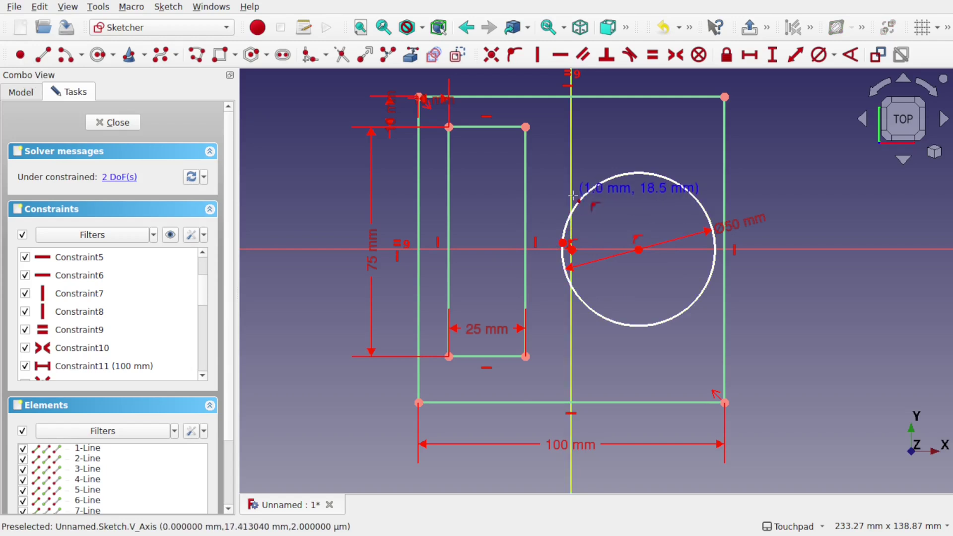
pyautogui.rightClick(593, 198)
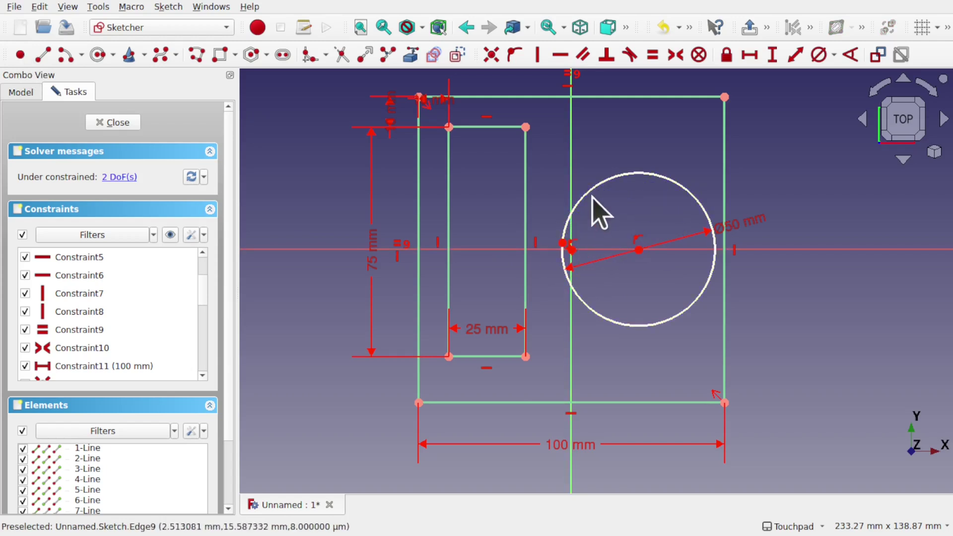
pyautogui.click(563, 242)
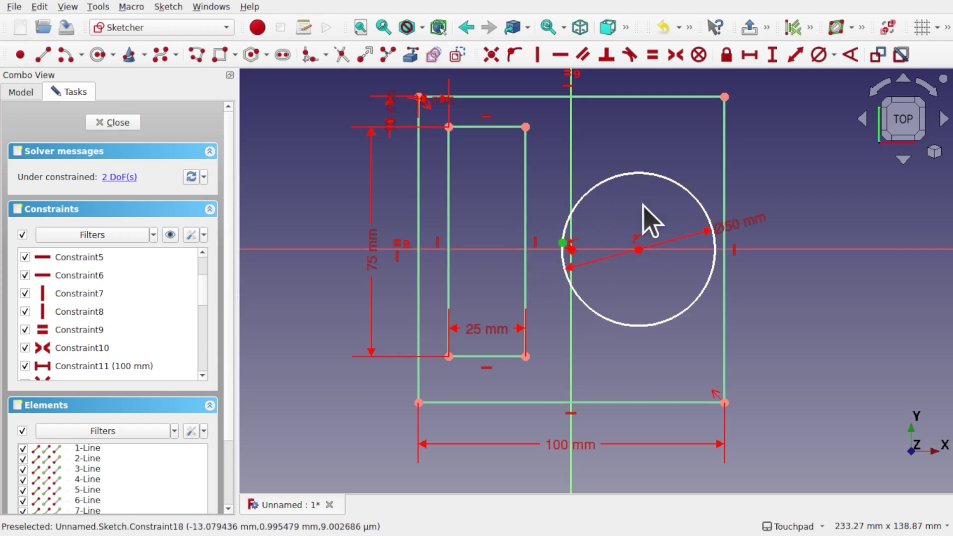
pyautogui.click(640, 248)
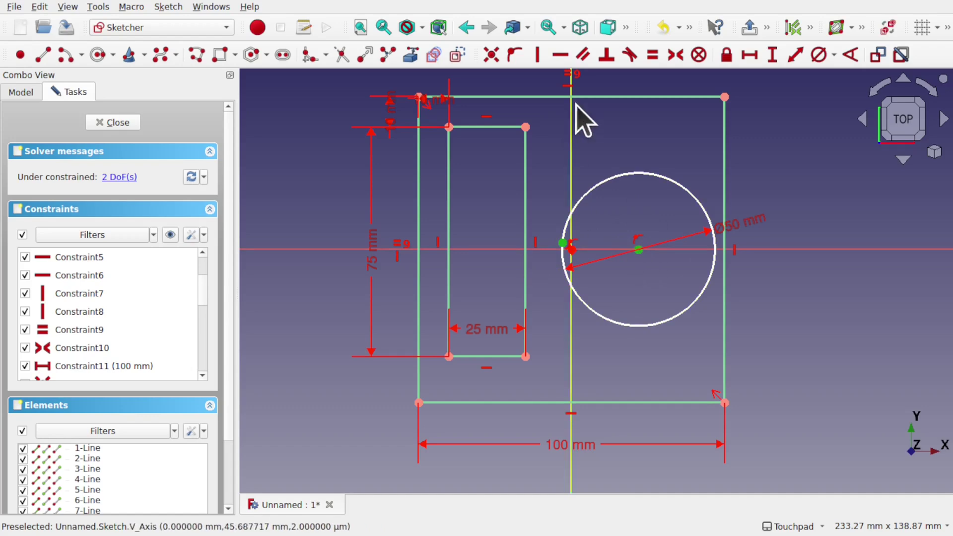
pyautogui.click(559, 55)
pyautogui.scroll(4, 566, 264)
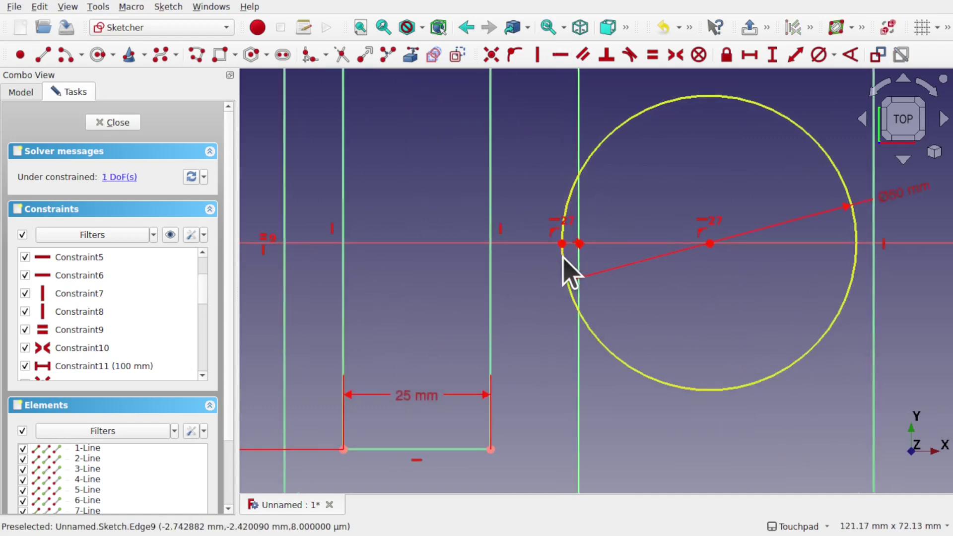
pyautogui.scroll(-4, 563, 261)
pyautogui.scroll(4, 561, 256)
pyautogui.scroll(-3, 558, 251)
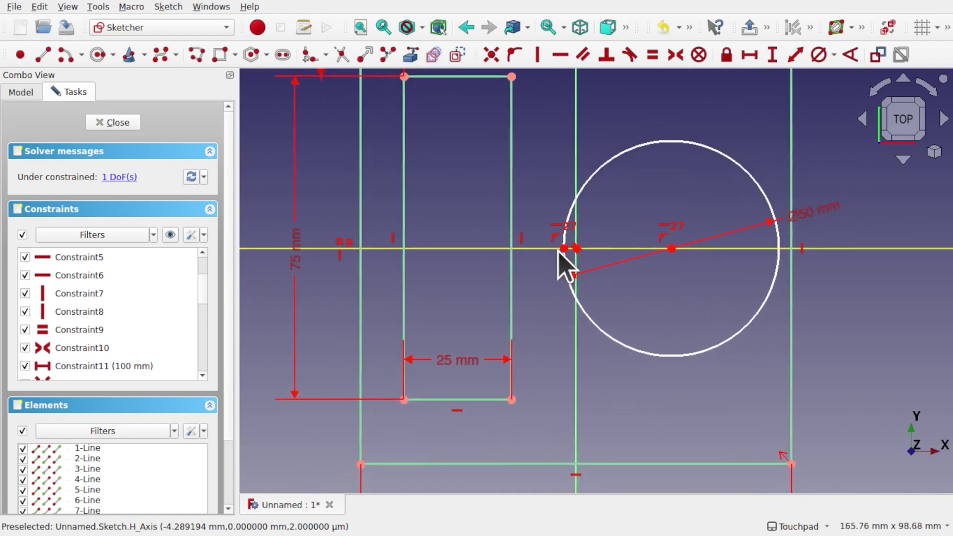
# Set a 12 mm horizontal distance from that point to the slot's top-right corner
pyautogui.click(564, 250)
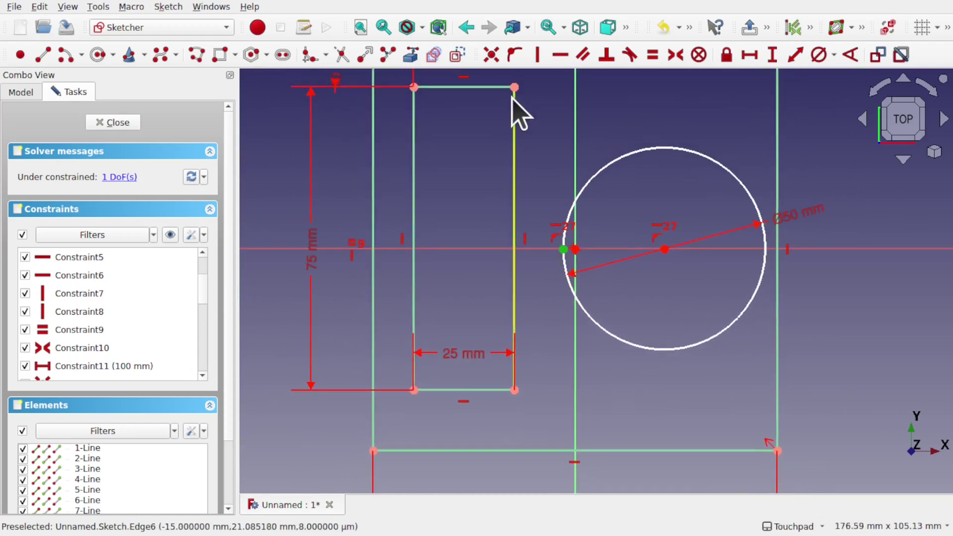
pyautogui.click(515, 88)
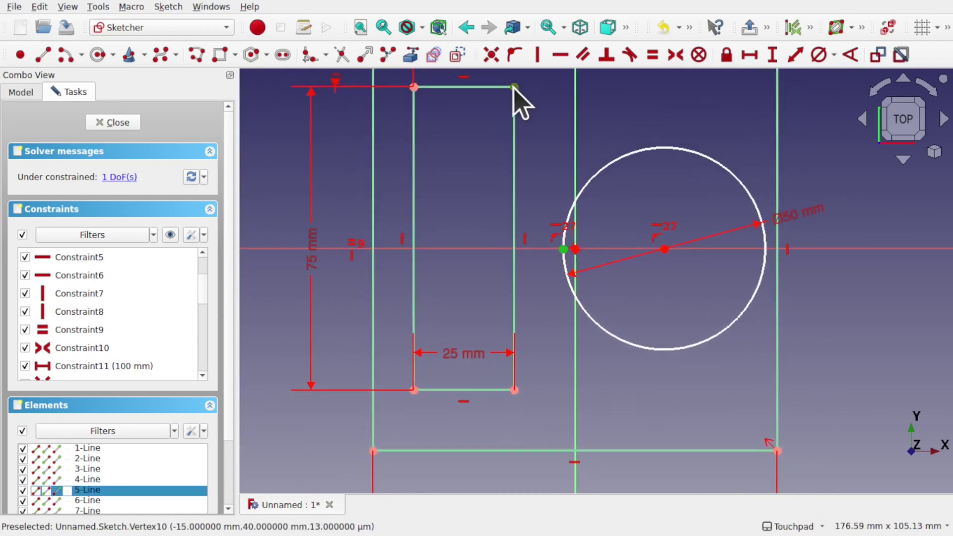
pyautogui.click(751, 55)
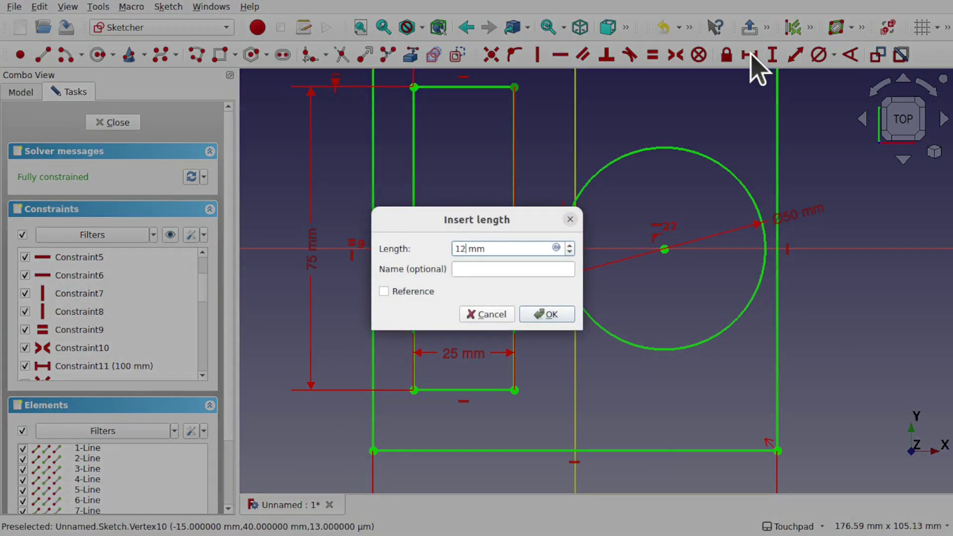
pyautogui.write('12')
pyautogui.press('Return')
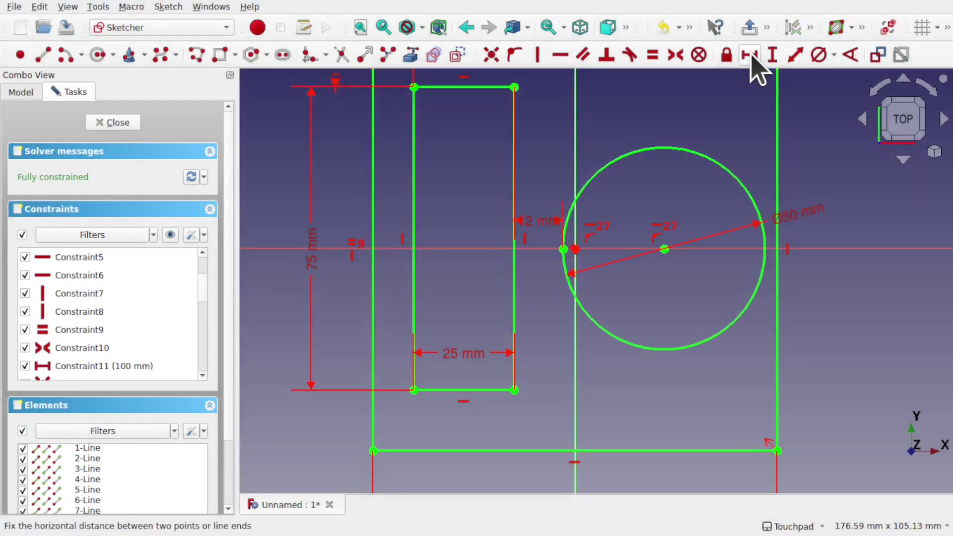
pyautogui.scroll(-4, 684, 243)
pyautogui.scroll(2, 683, 243)
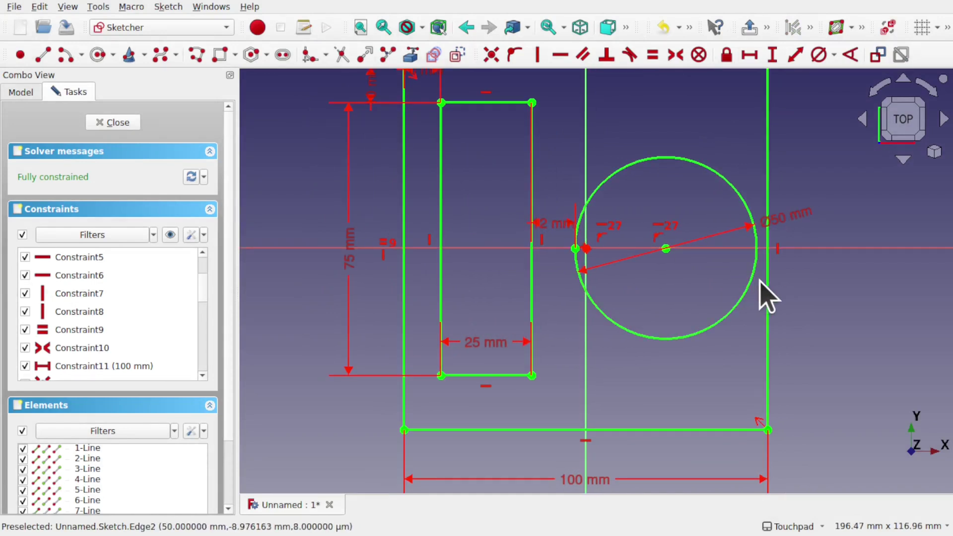
pyautogui.scroll(-1, 760, 295)
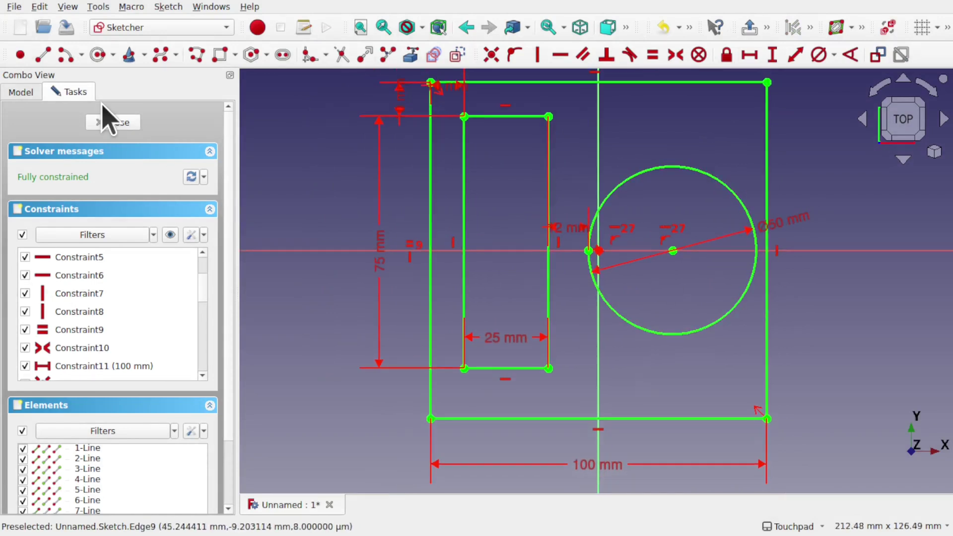
# Start the Point tool and look through the constraint settings options
pyautogui.click(15, 58)
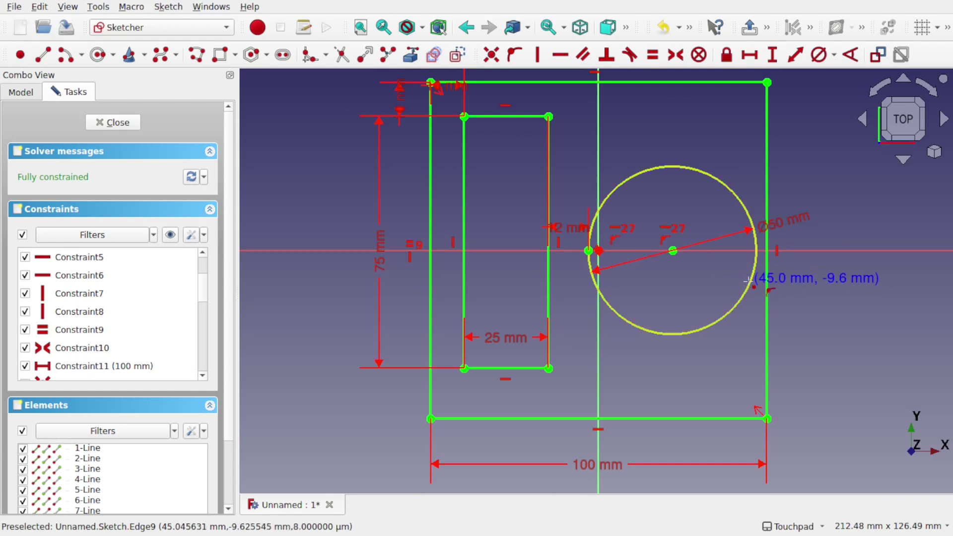
pyautogui.click(204, 235)
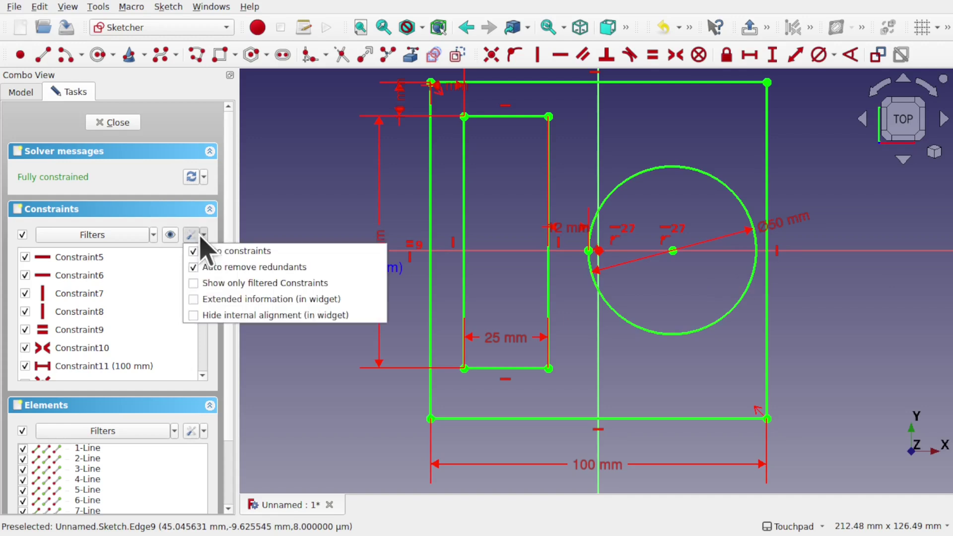
pyautogui.click(201, 235)
pyautogui.click(201, 235)
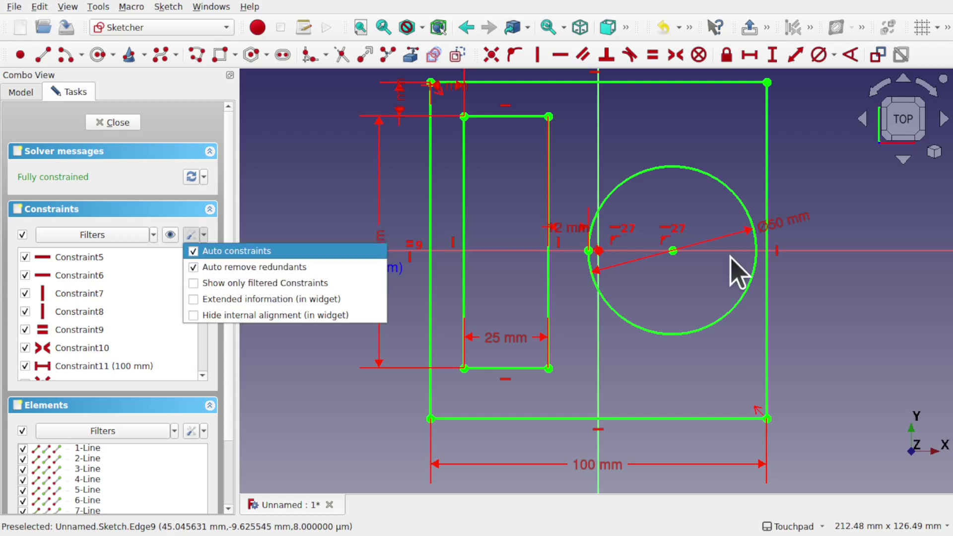
pyautogui.click(720, 283)
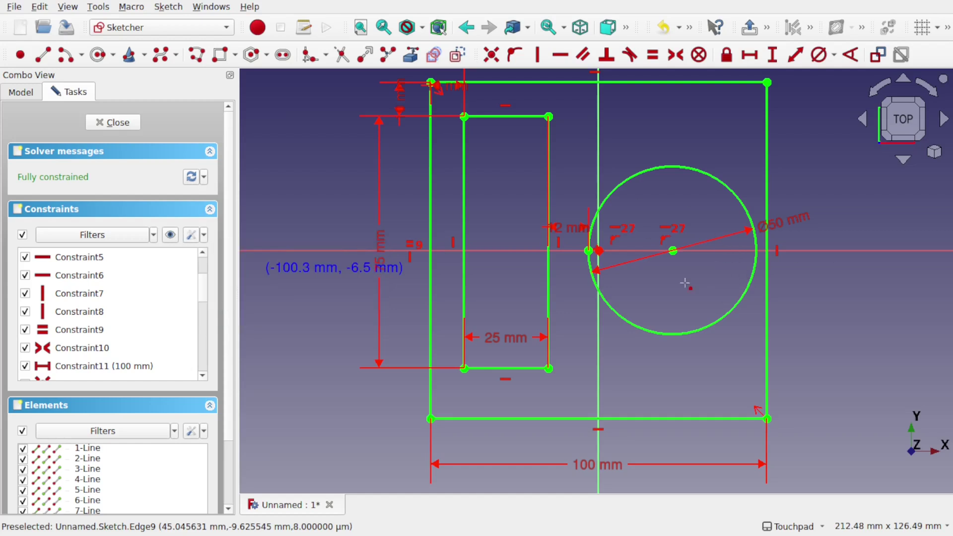
# Place a point on the circle's right side and constrain it level with the centre
pyautogui.click(753, 277)
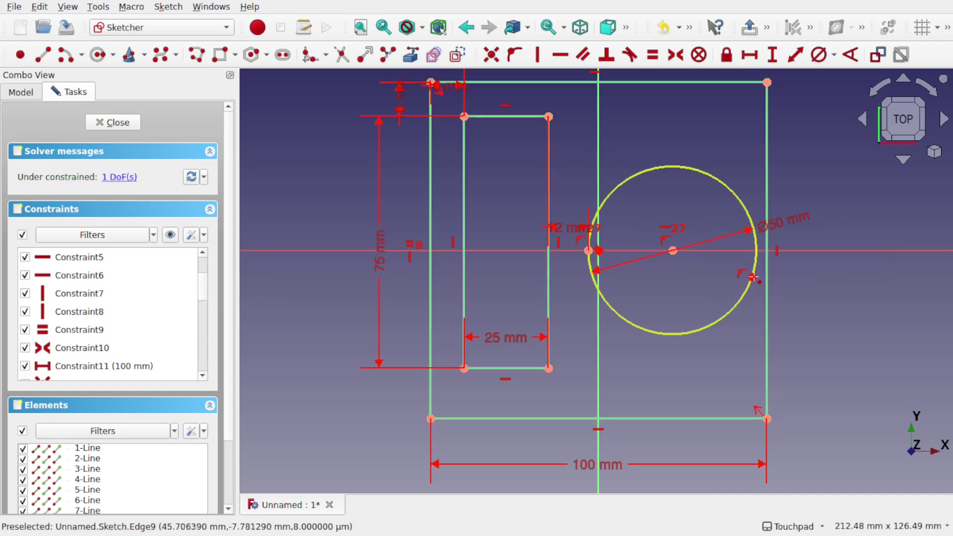
pyautogui.rightClick(754, 278)
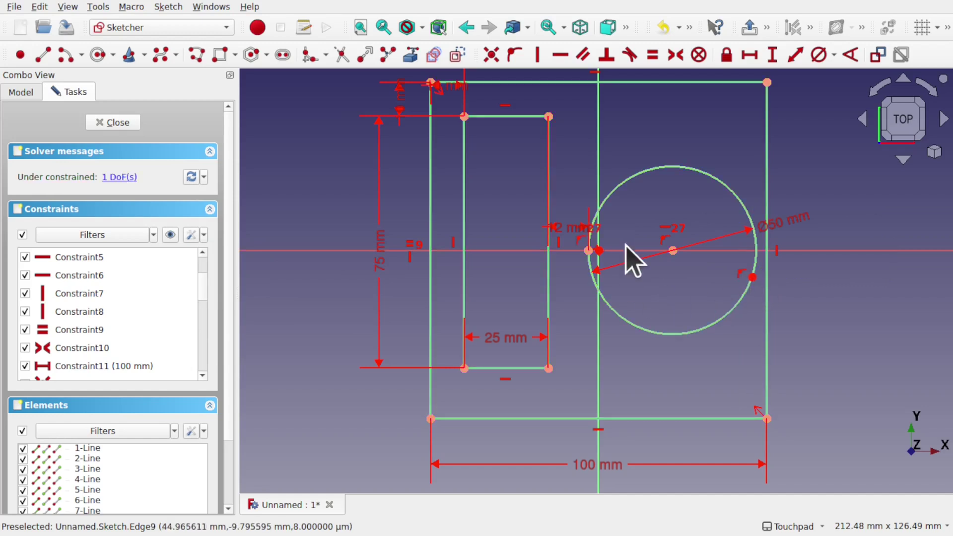
pyautogui.click(753, 277)
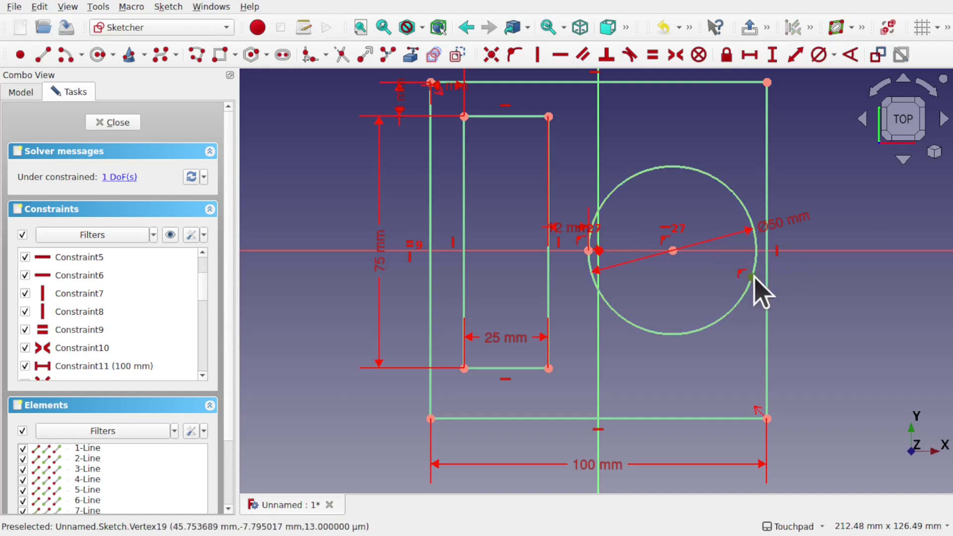
pyautogui.click(672, 251)
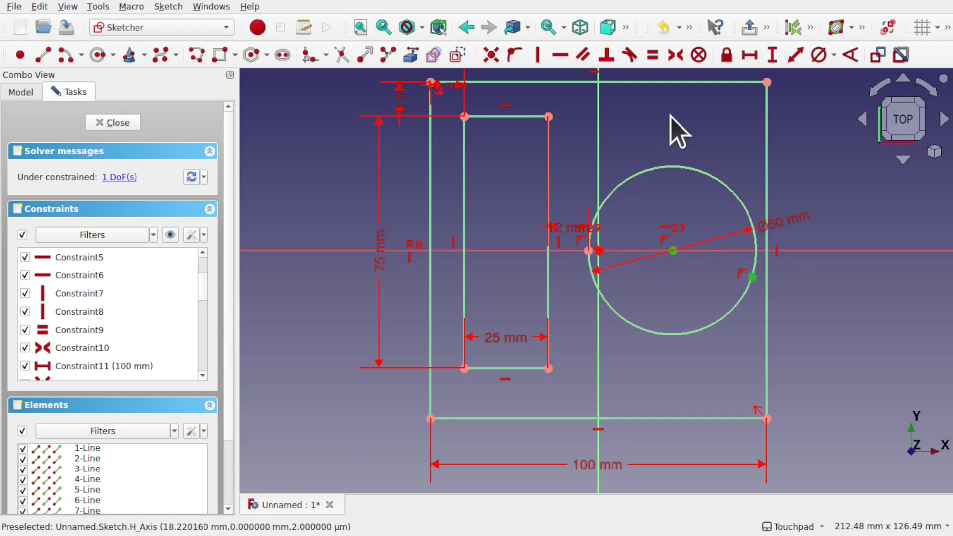
pyautogui.click(561, 56)
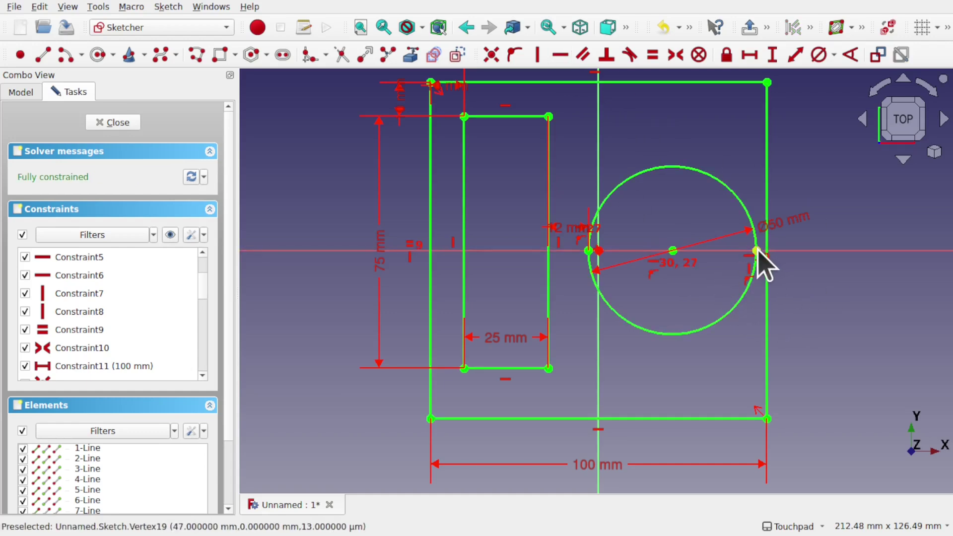
# Add a 3 mm horizontal reference dimension from the circle's right point to the square's top-right corner
pyautogui.click(767, 83)
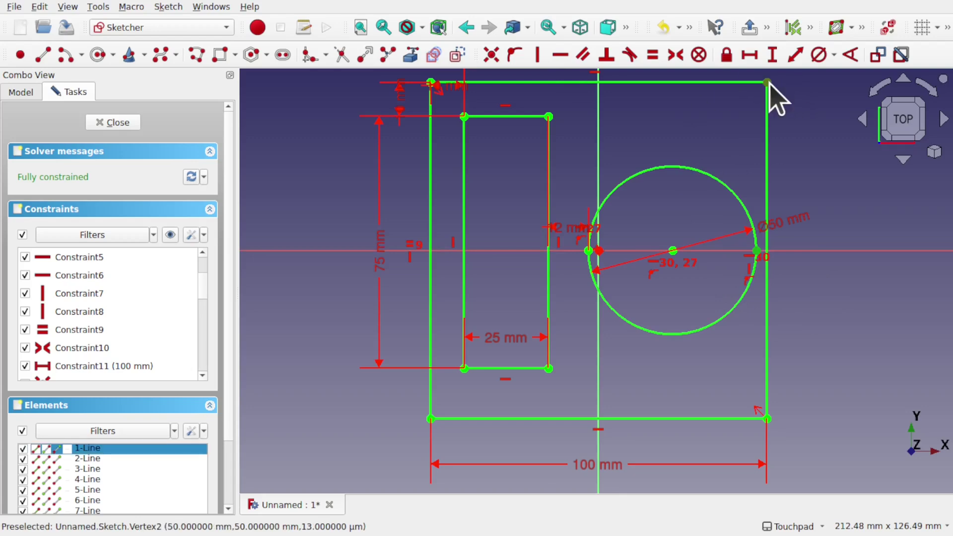
pyautogui.click(750, 55)
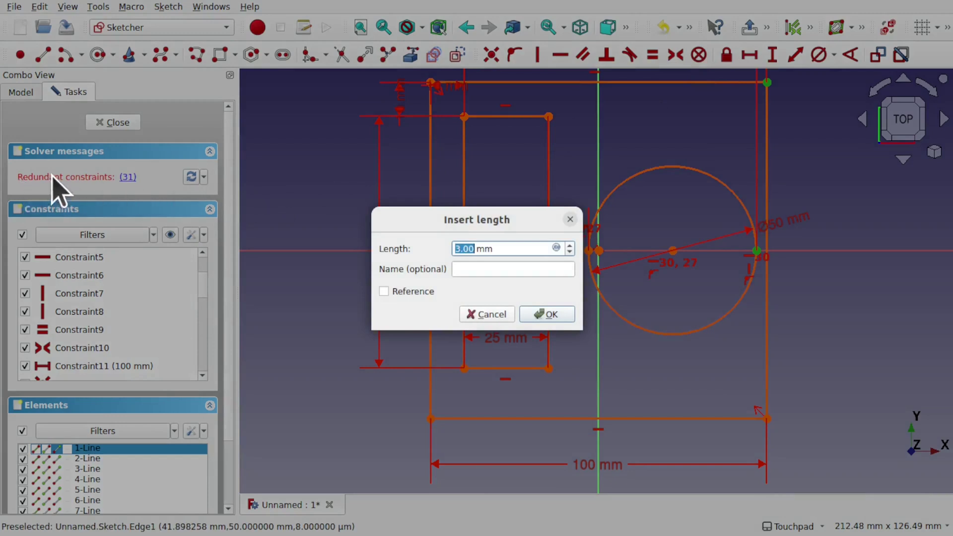
pyautogui.click(542, 316)
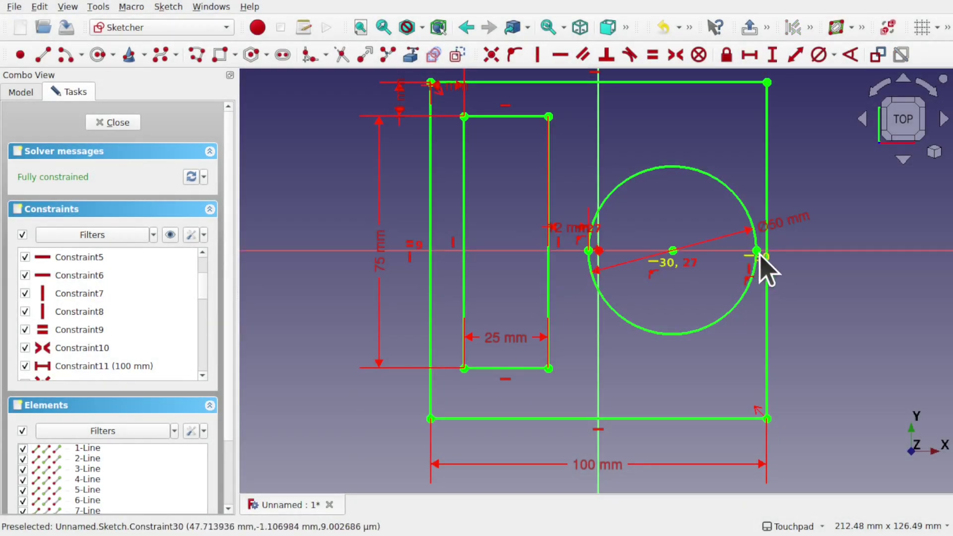
pyautogui.click(768, 83)
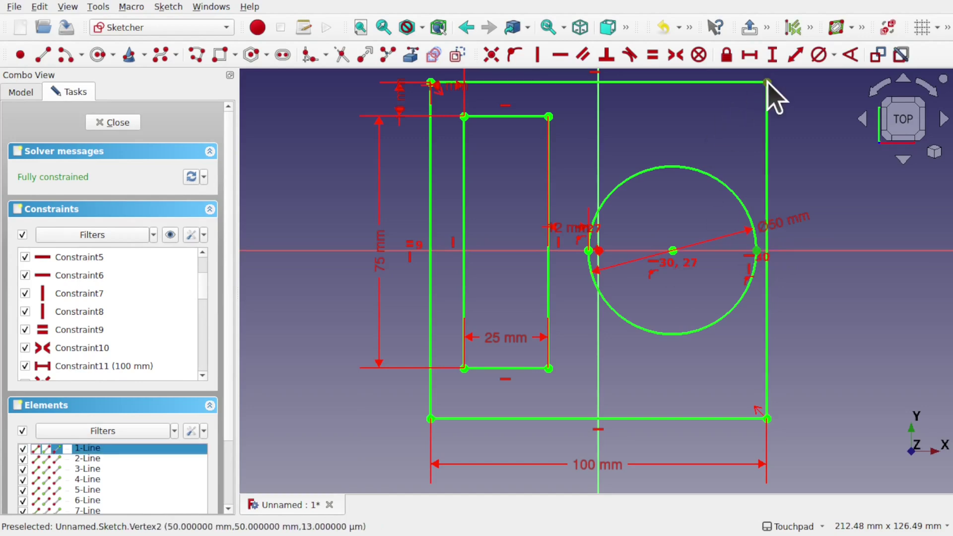
pyautogui.click(749, 56)
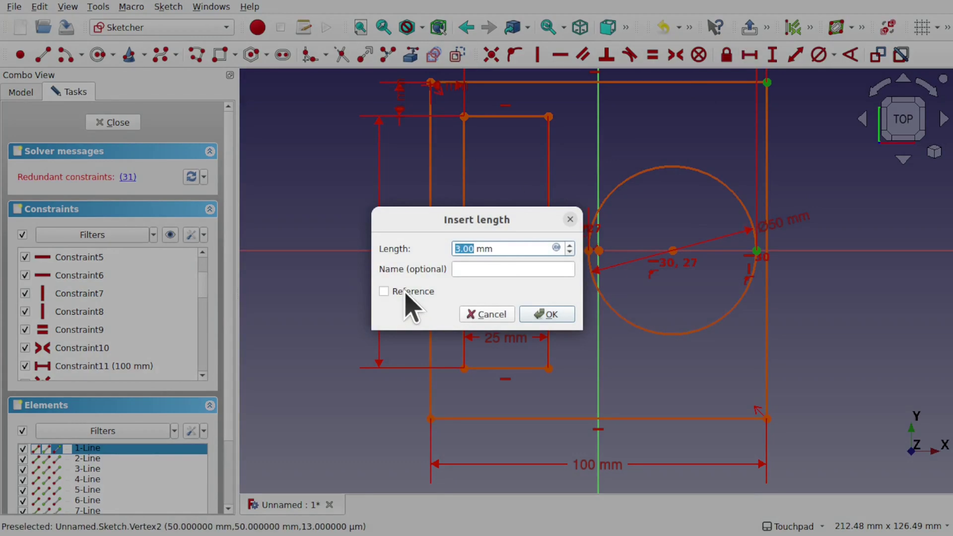
pyautogui.click(405, 293)
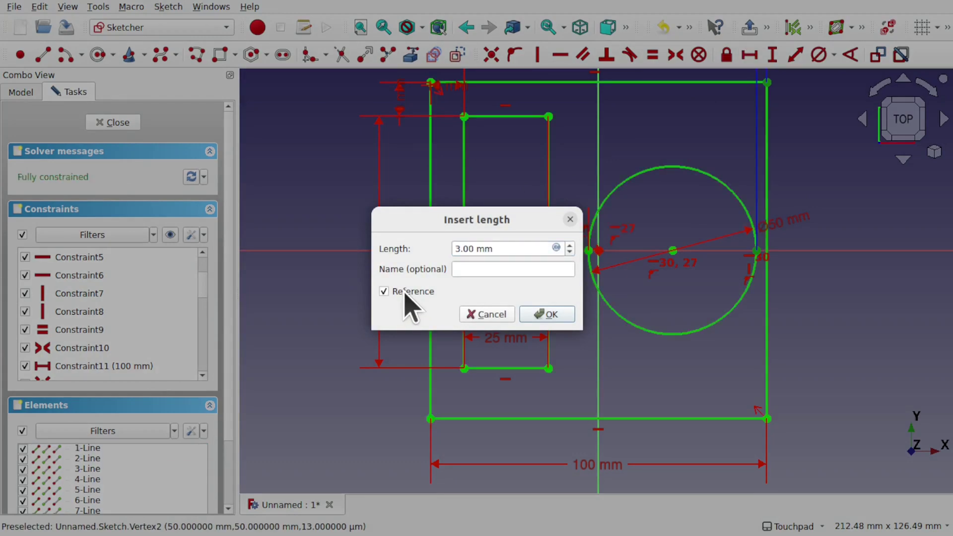
pyautogui.click(547, 315)
# Rearrange the labels: 3 mm beside the circle, Ø50 upper right, 12 mm below
pyautogui.scroll(-3, 770, 192)
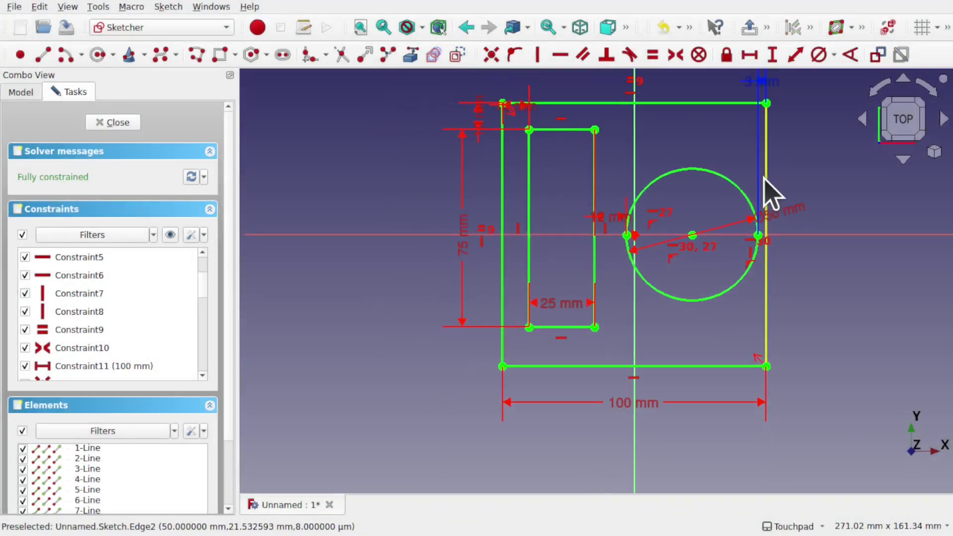
pyautogui.moveTo(766, 85); pyautogui.dragTo(823, 213)
pyautogui.scroll(5, 759, 238)
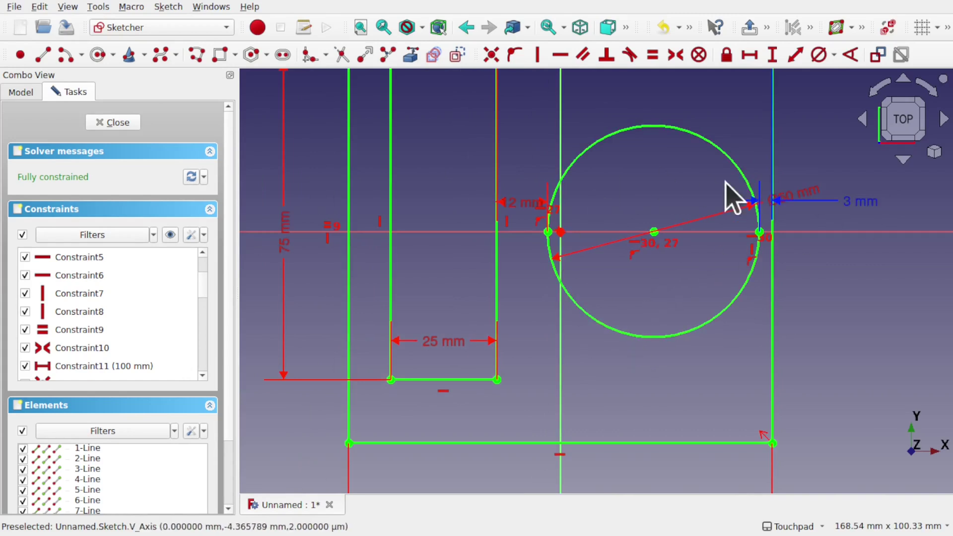
pyautogui.moveTo(805, 201); pyautogui.dragTo(757, 114)
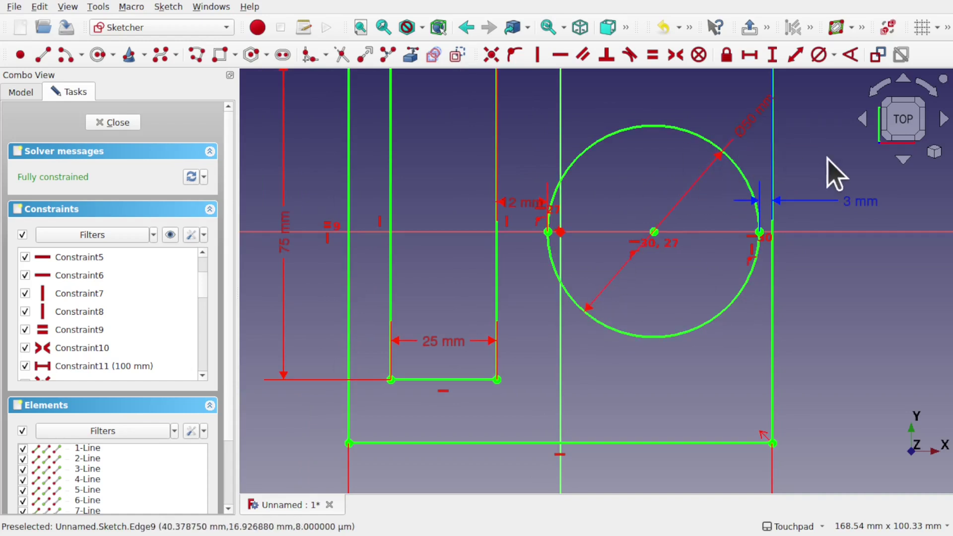
pyautogui.moveTo(527, 203); pyautogui.dragTo(537, 327)
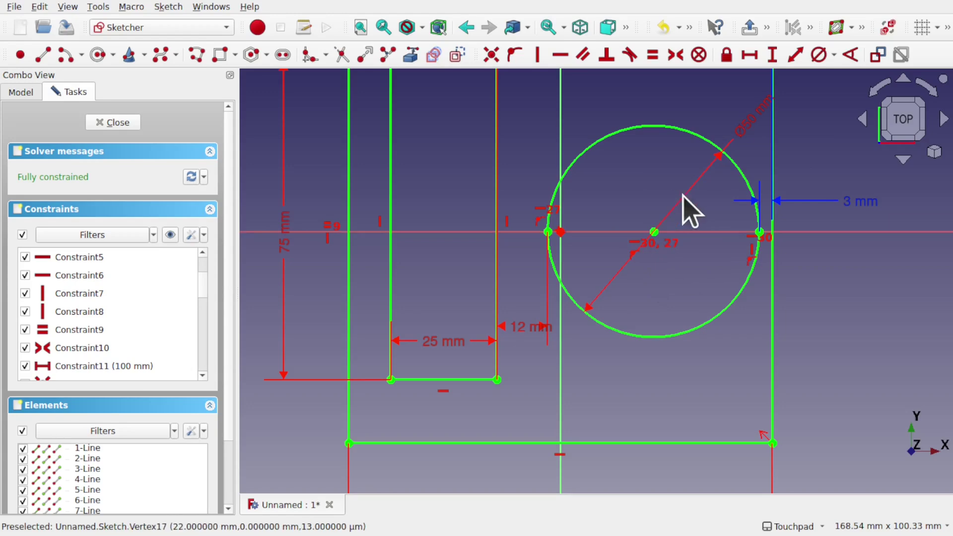
# Make the 12 mm slot-to-circle dimension a reference, then slide the circle sideways
pyautogui.doubleClick(524, 328)
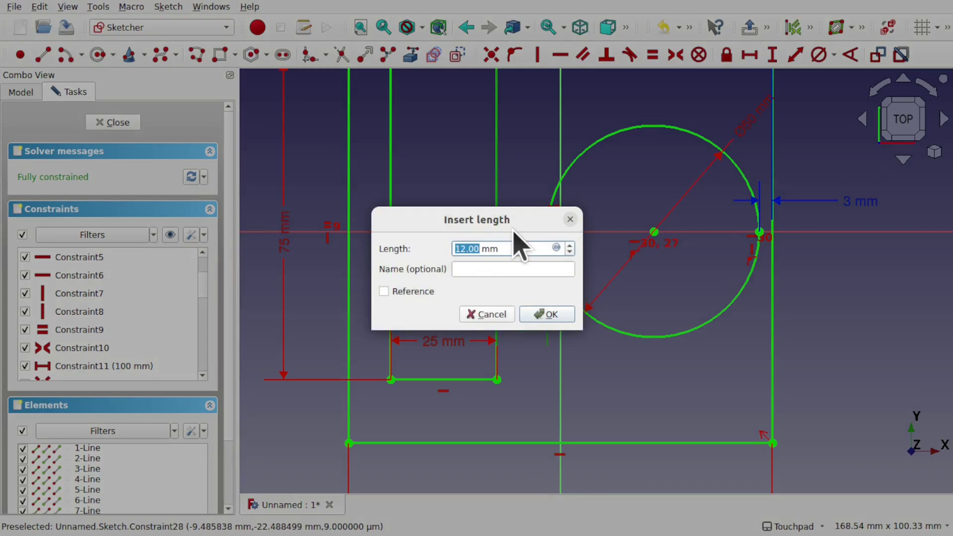
pyautogui.click(384, 291)
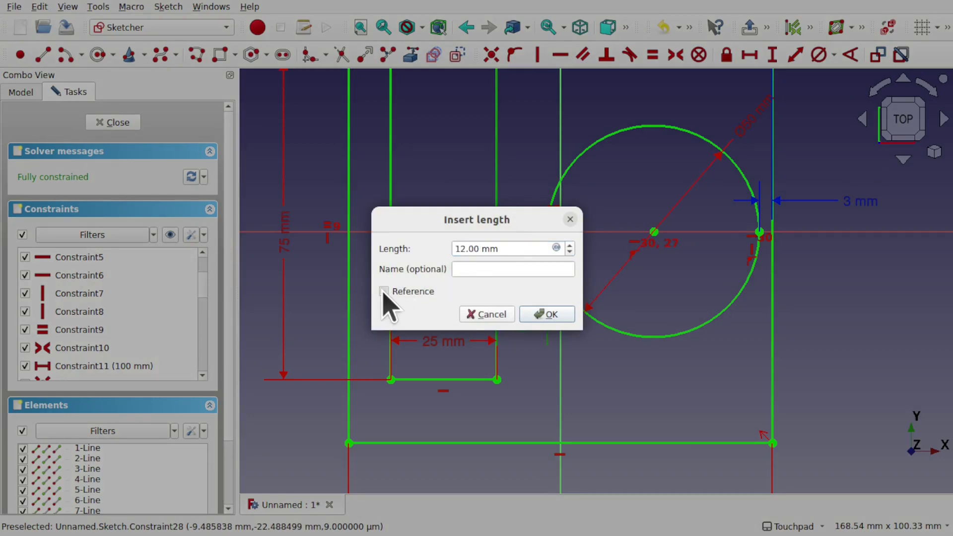
pyautogui.click(548, 315)
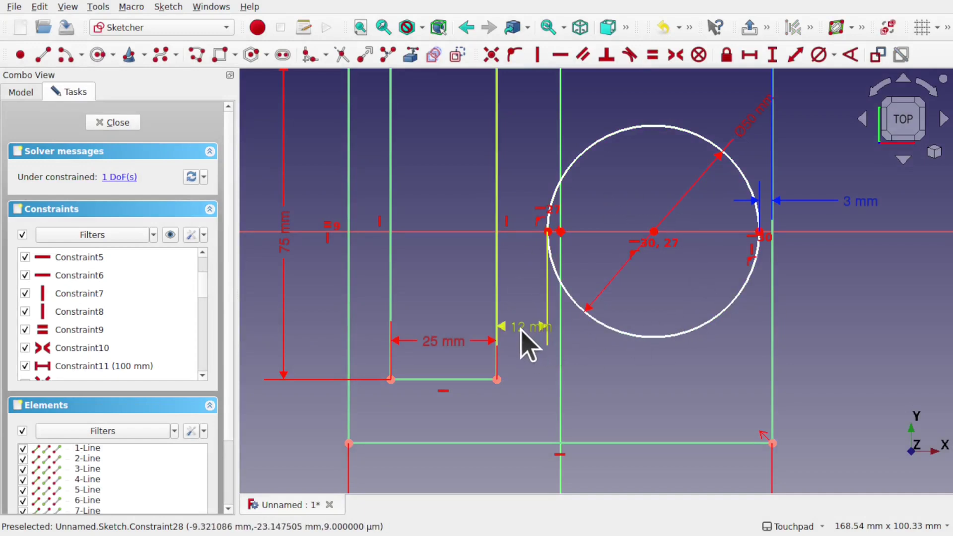
pyautogui.moveTo(633, 333); pyautogui.dragTo(627, 334)
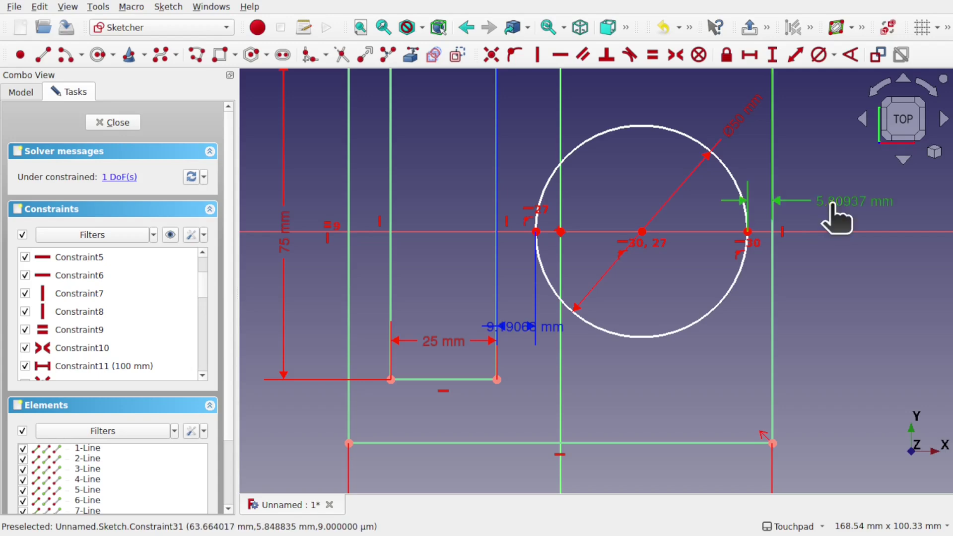
# Set the circle-to-right-edge gap to 10 mm and move the 5 mm label below the inner rectangle
pyautogui.doubleClick(832, 208)
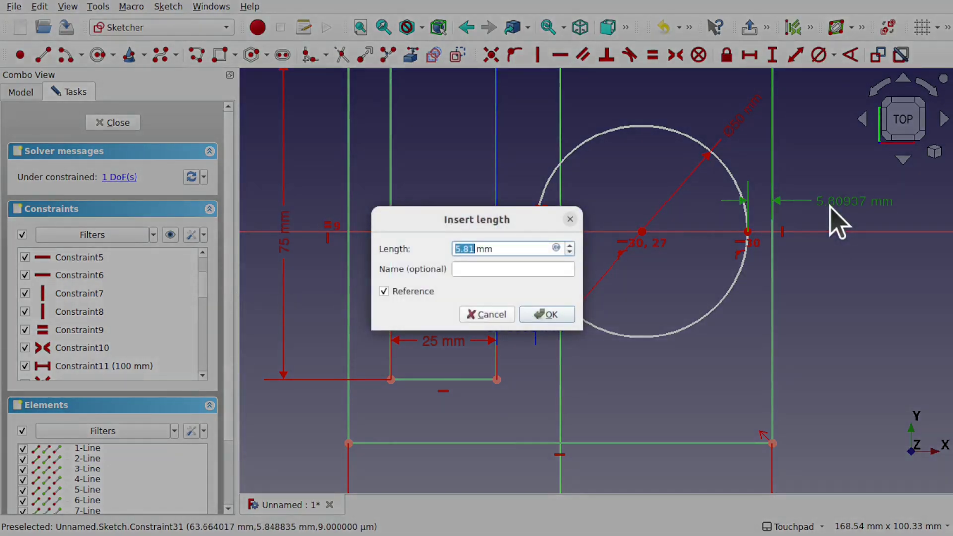
pyautogui.write('10')
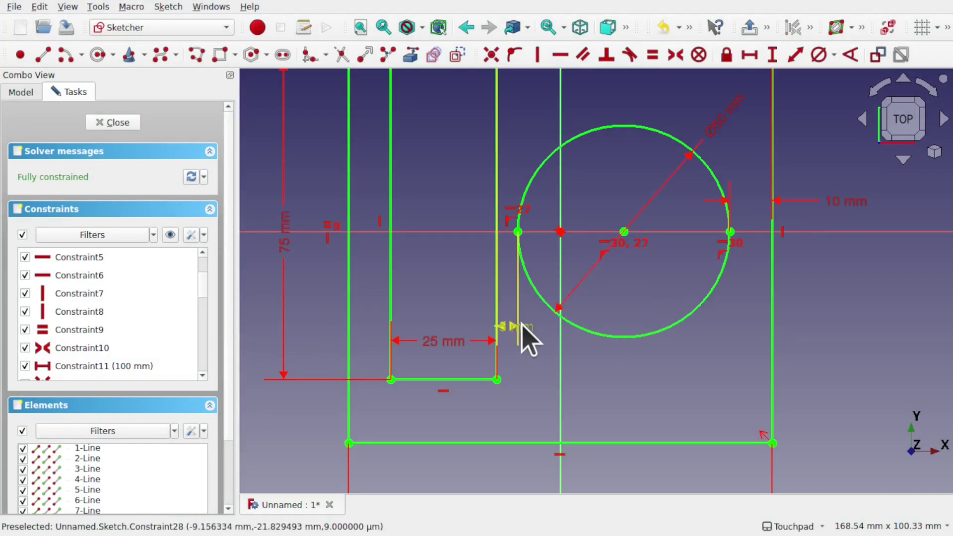
pyautogui.moveTo(535, 329); pyautogui.dragTo(632, 377)
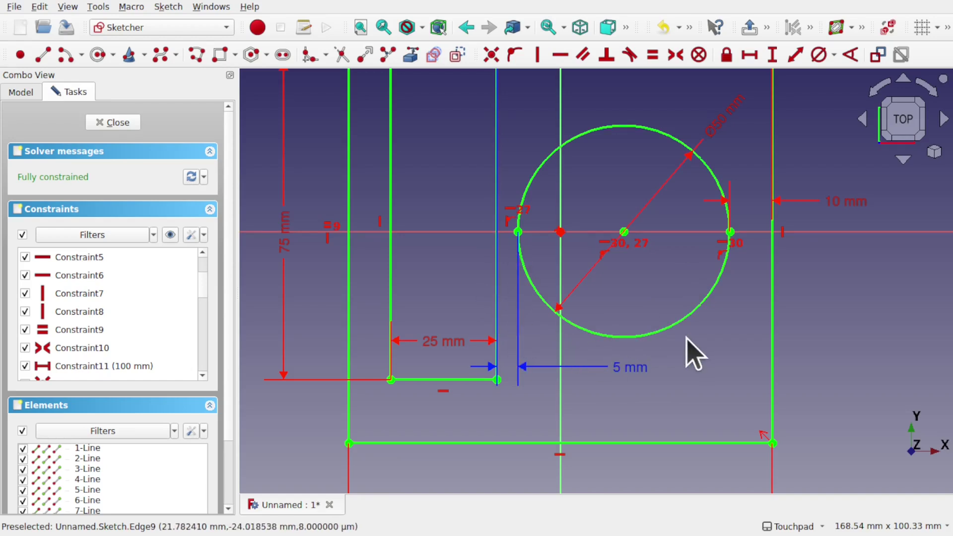
pyautogui.scroll(-5, 694, 354)
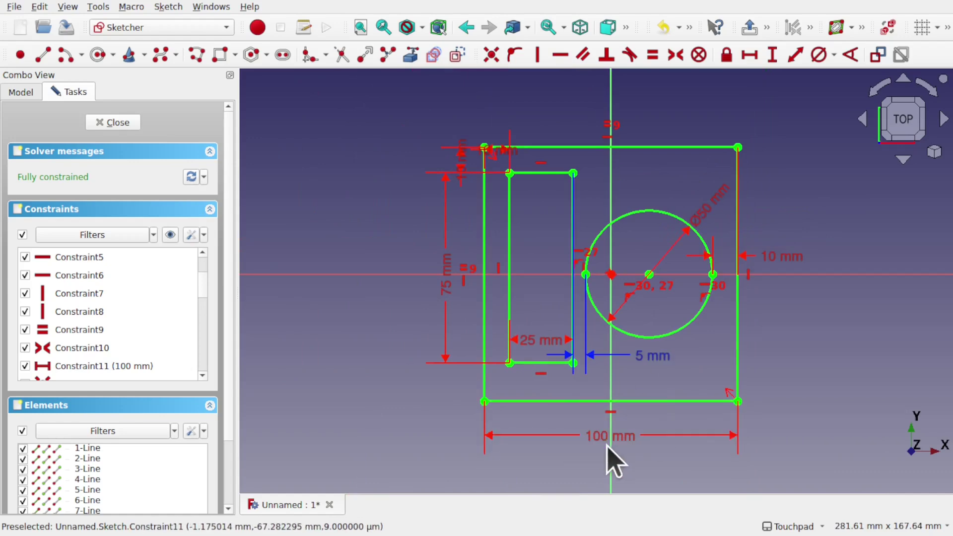
# Turn the 100 mm width dimension into a reference dimension
pyautogui.doubleClick(613, 440)
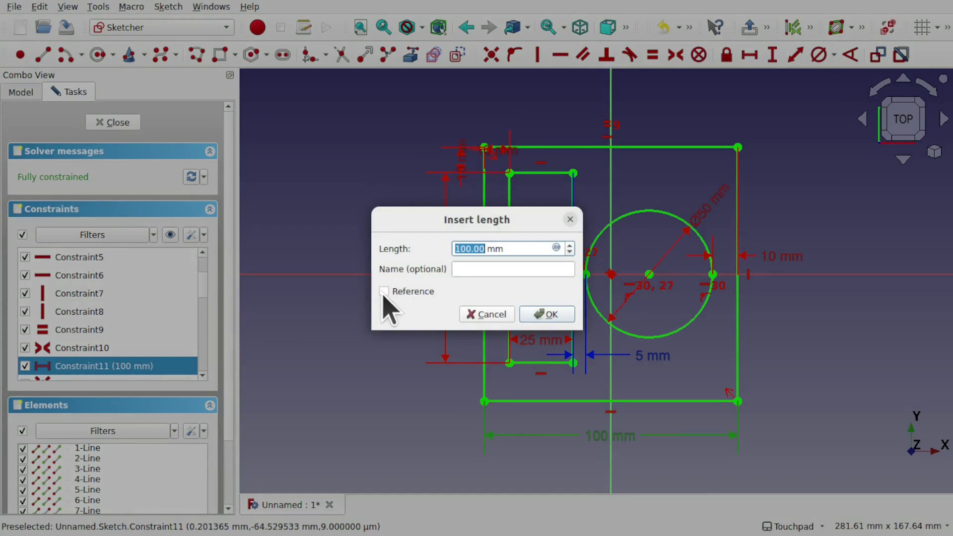
pyautogui.click(384, 293)
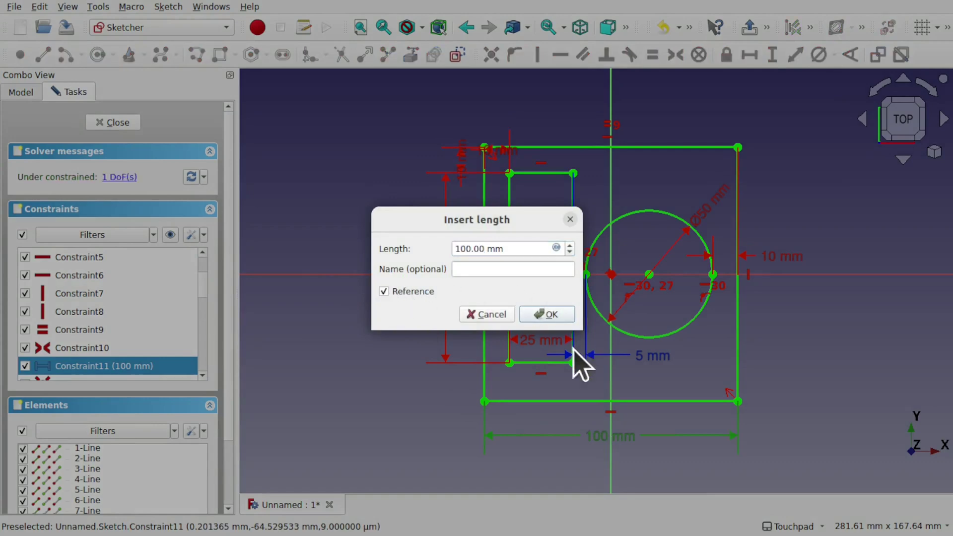
pyautogui.click(547, 314)
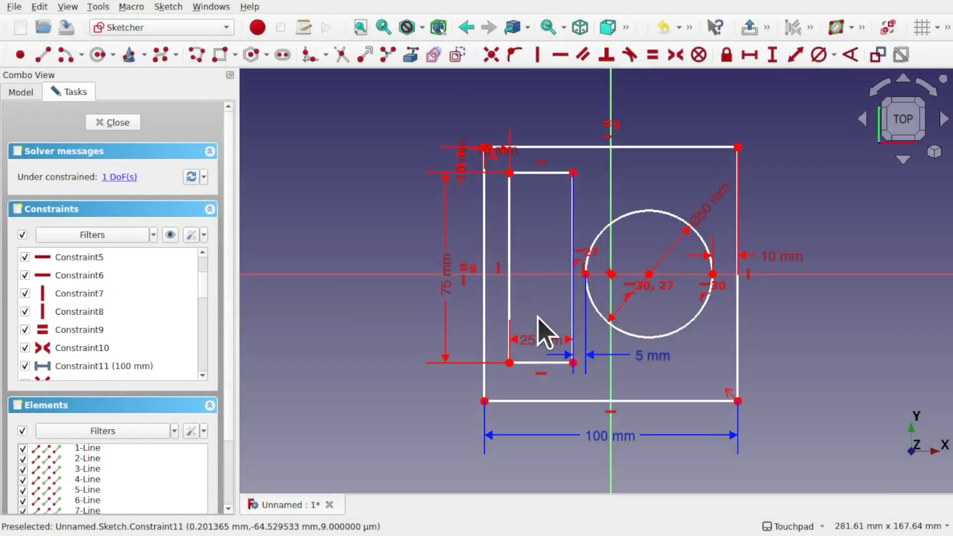
pyautogui.scroll(3, 607, 283)
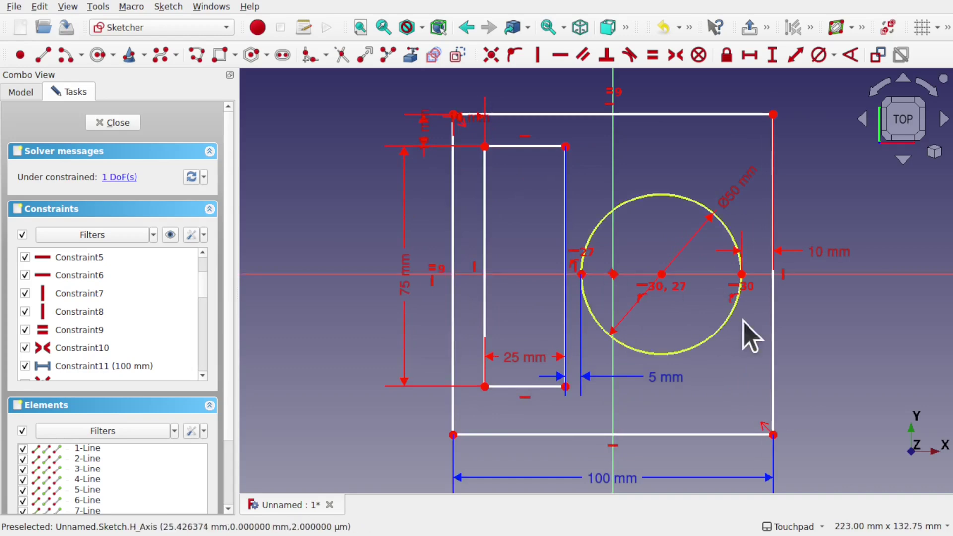
# Change the 5 mm slot-to-circle gap to a driving 12 mm, making the width read 107 mm
pyautogui.doubleClick(665, 380)
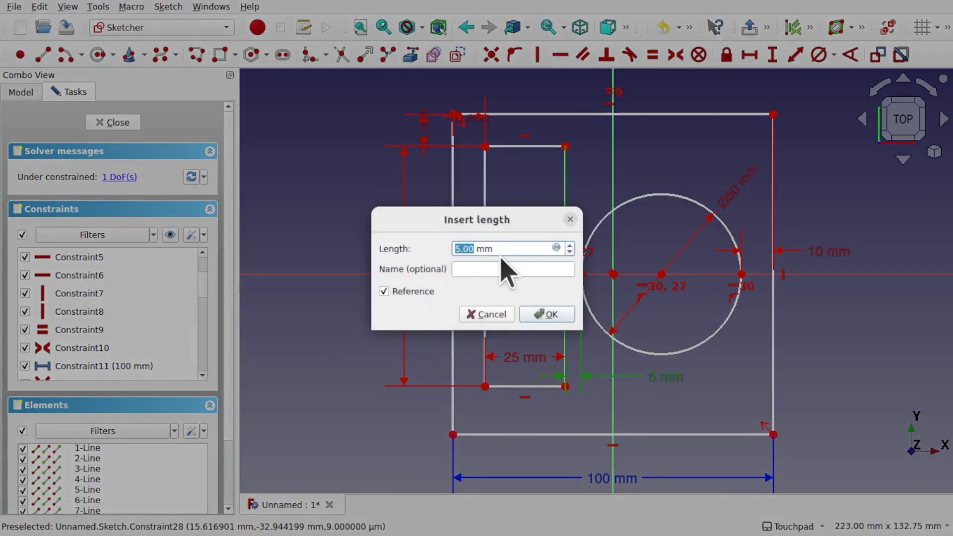
pyautogui.write('12')
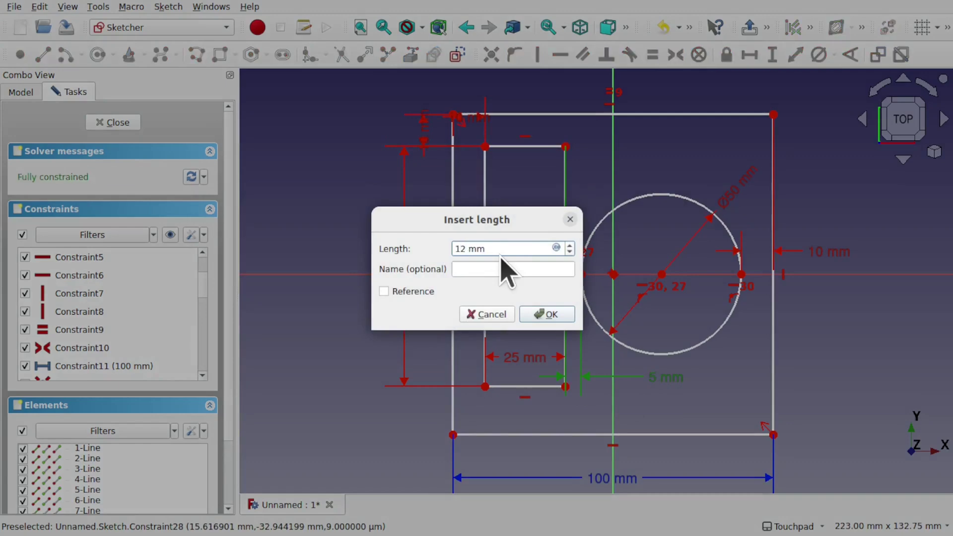
pyautogui.press('Return')
pyautogui.scroll(-2, 695, 370)
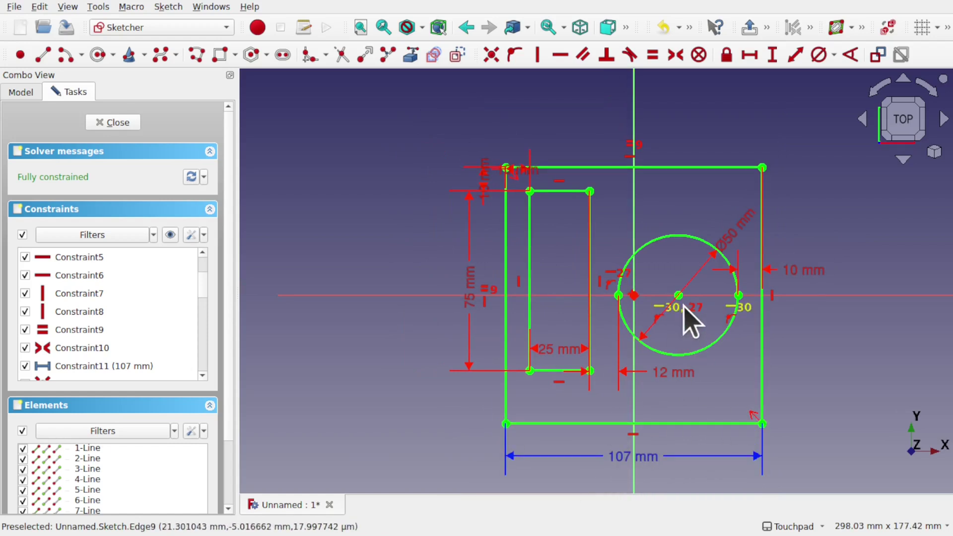
pyautogui.scroll(2, 685, 307)
pyautogui.scroll(-1, 685, 308)
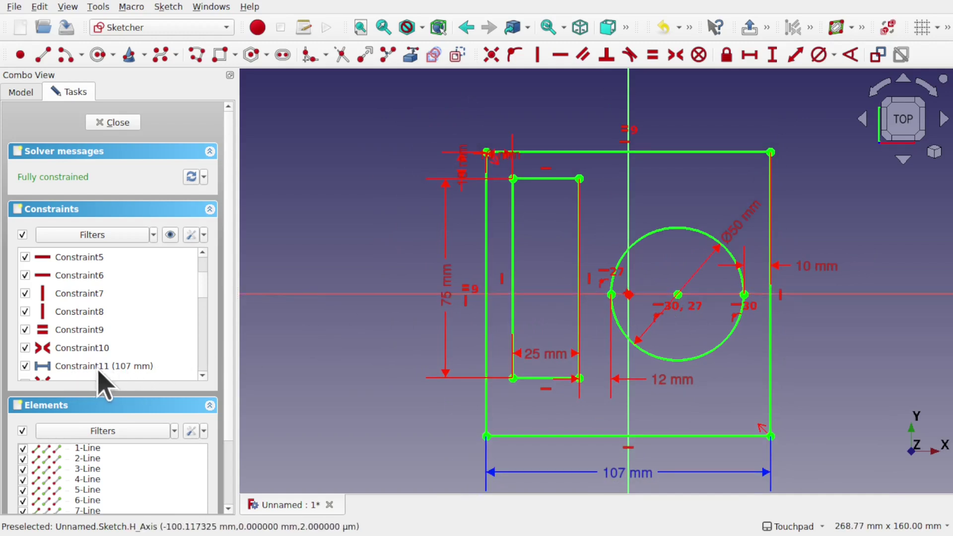
# Browse the Constraints panel filter options, such as Named and Reference, then close the list
pyautogui.scroll(-2, 208, 308)
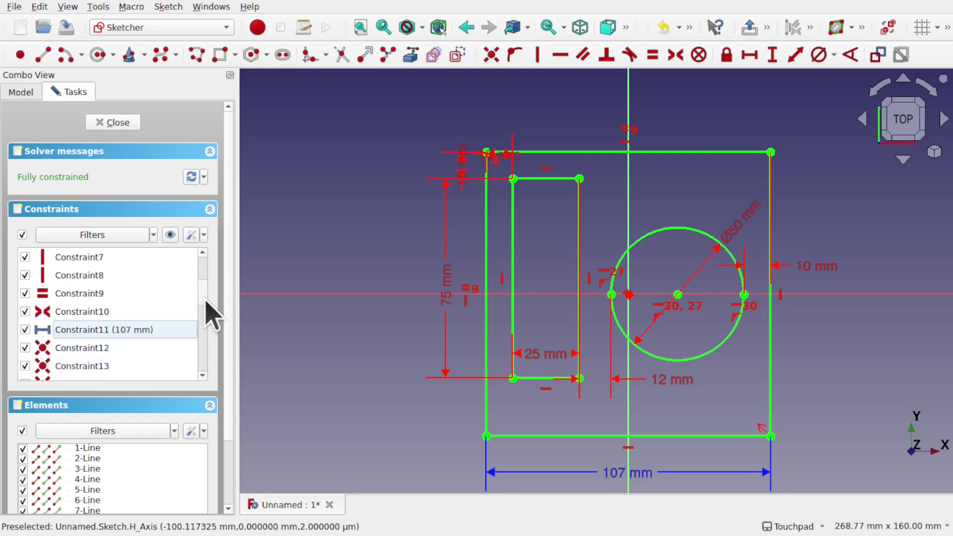
pyautogui.scroll(1, 213, 310)
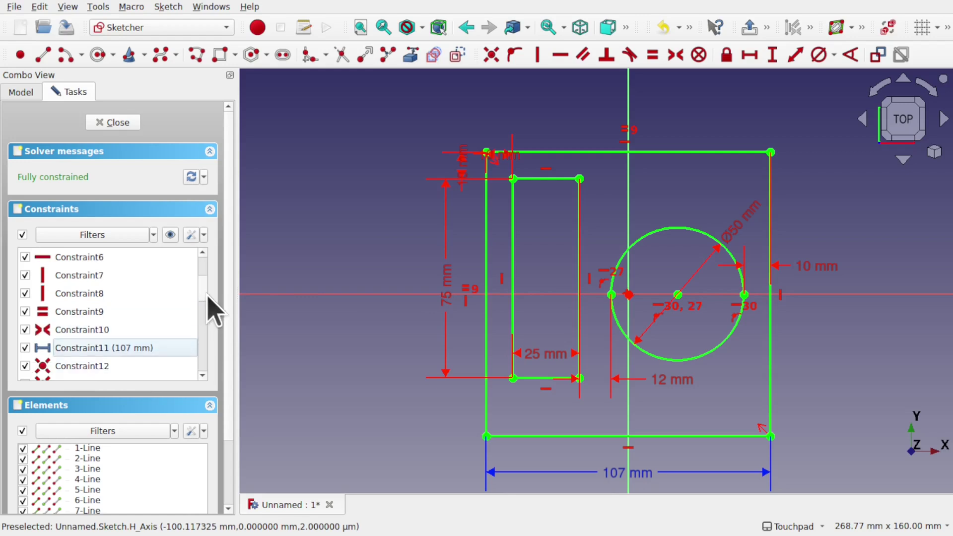
pyautogui.click(153, 235)
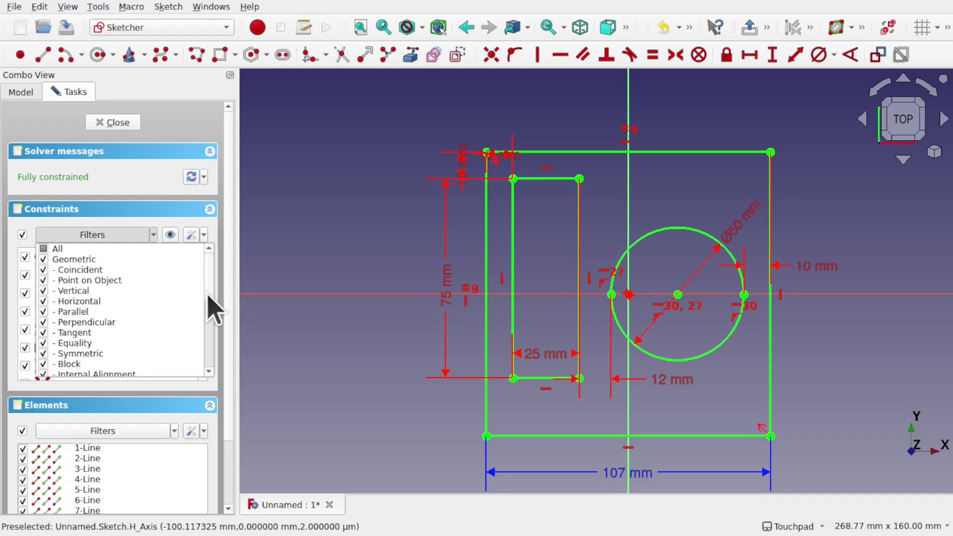
pyautogui.moveTo(210, 289); pyautogui.dragTo(212, 358)
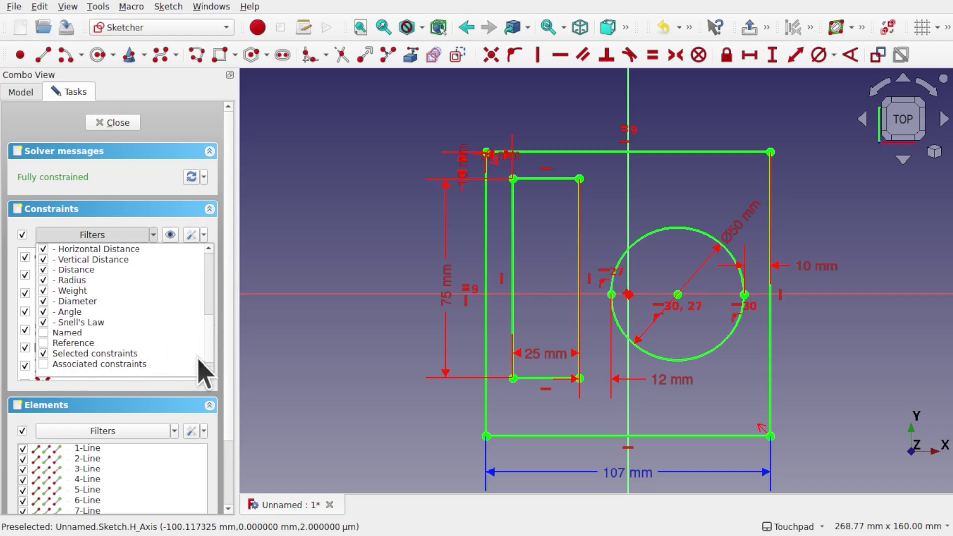
pyautogui.click(280, 350)
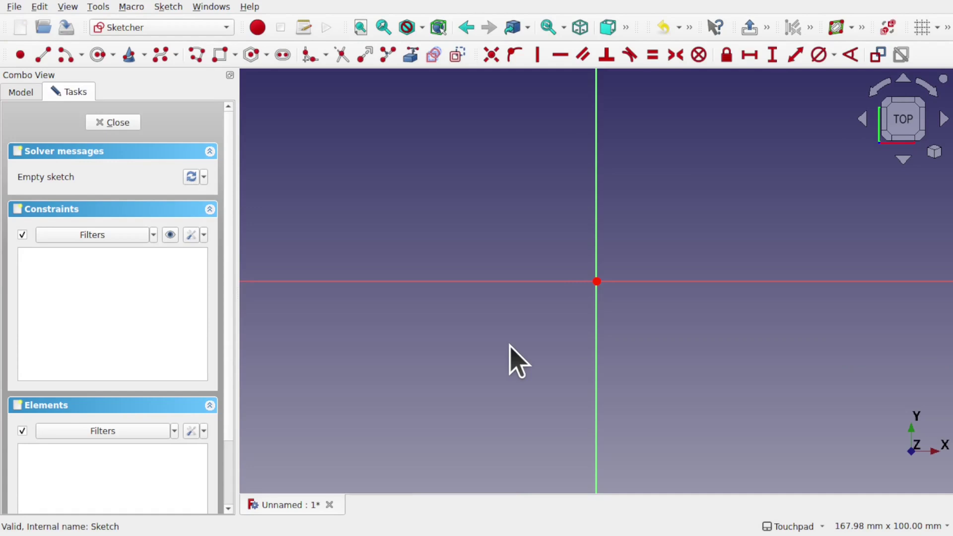
# Draw a square around the origin with the Rectangle tool
pyautogui.click(221, 55)
pyautogui.click(447, 161)
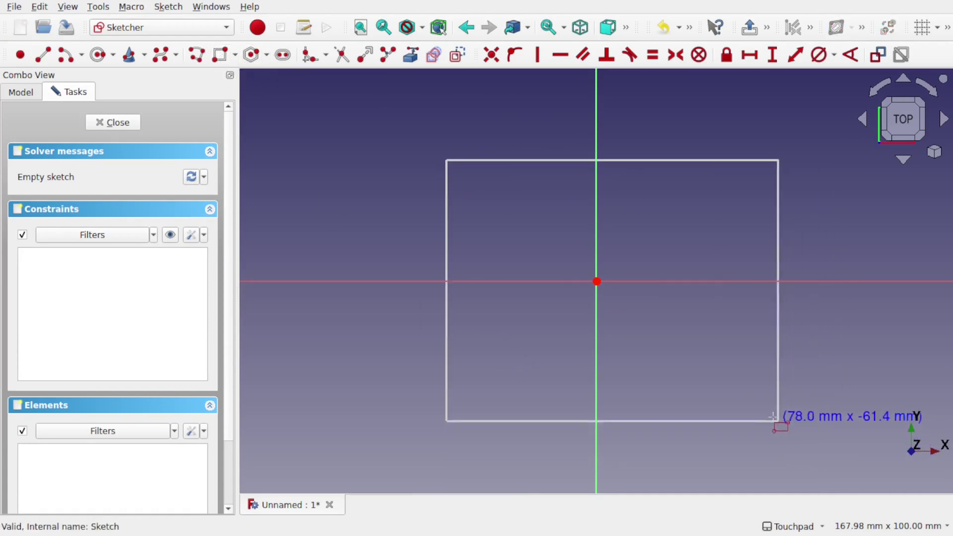
pyautogui.click(765, 408)
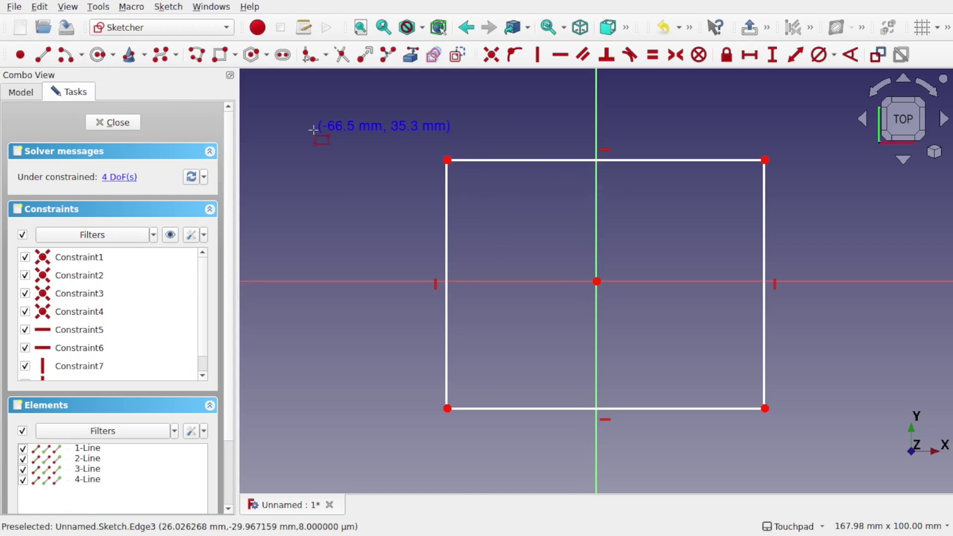
# Add a small circle inside the square near its top-left corner
pyautogui.click(99, 55)
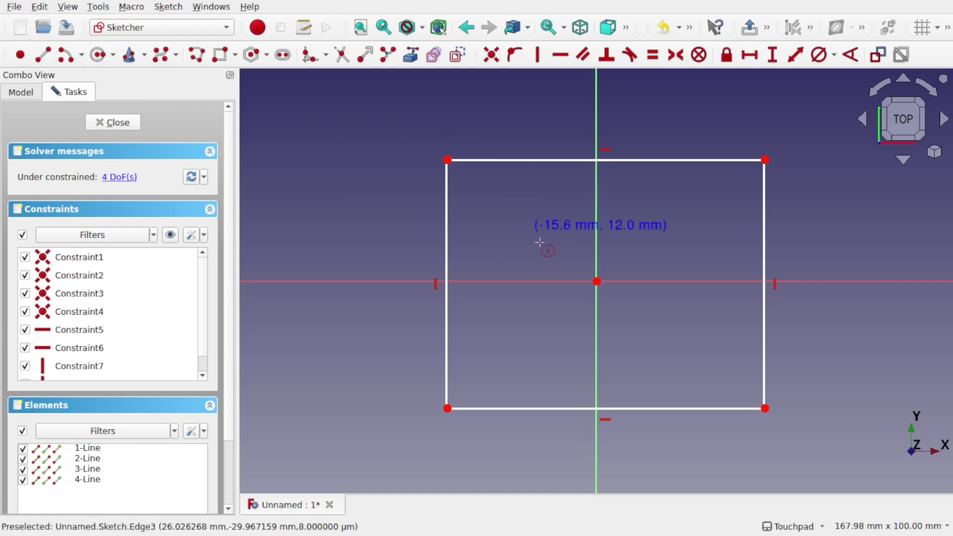
pyautogui.click(484, 192)
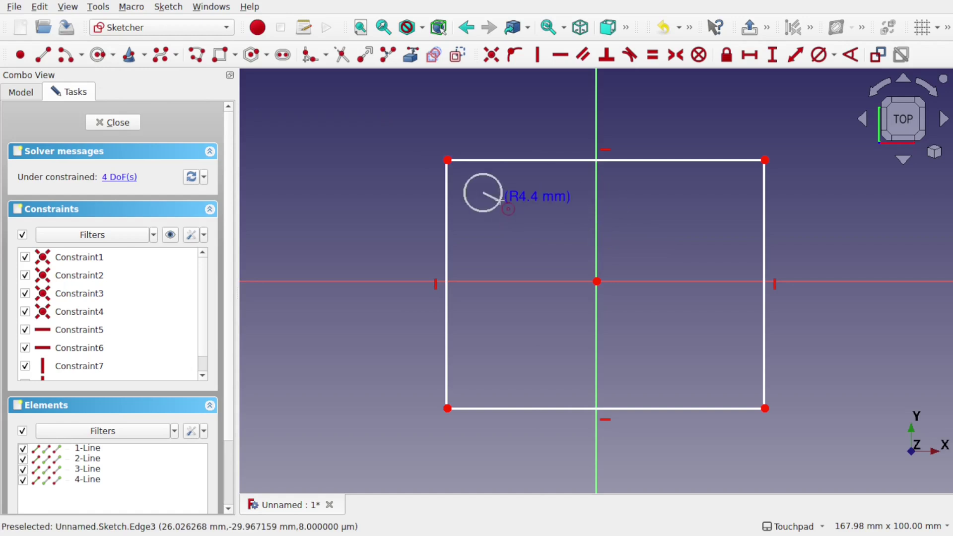
pyautogui.click(494, 198)
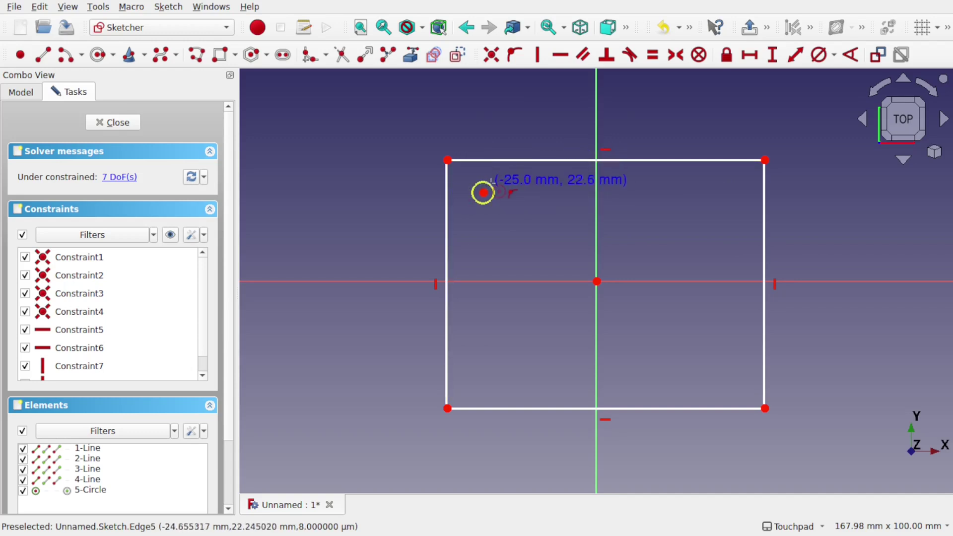
# Draw a larger circle concentric with the small hole, touching the square's top edge
pyautogui.rightClick(486, 231)
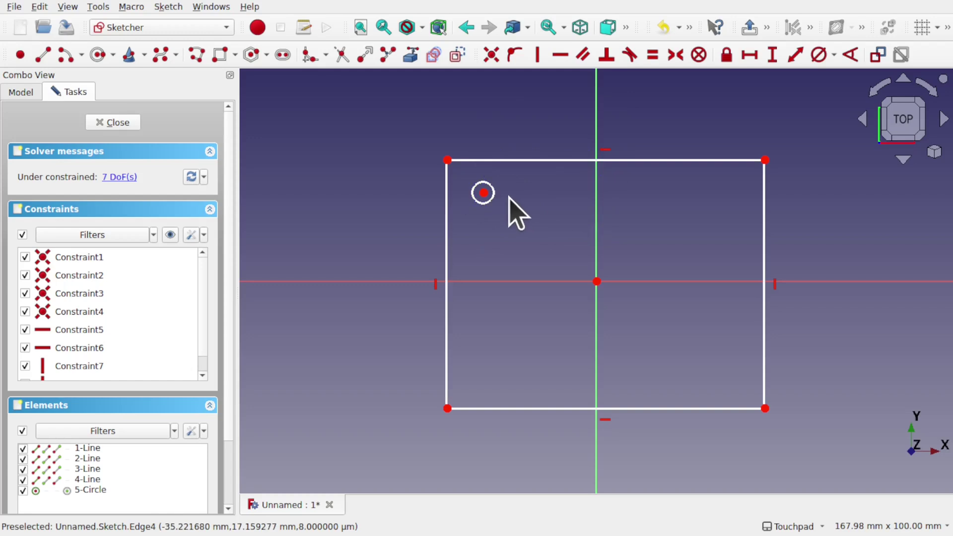
pyautogui.click(98, 54)
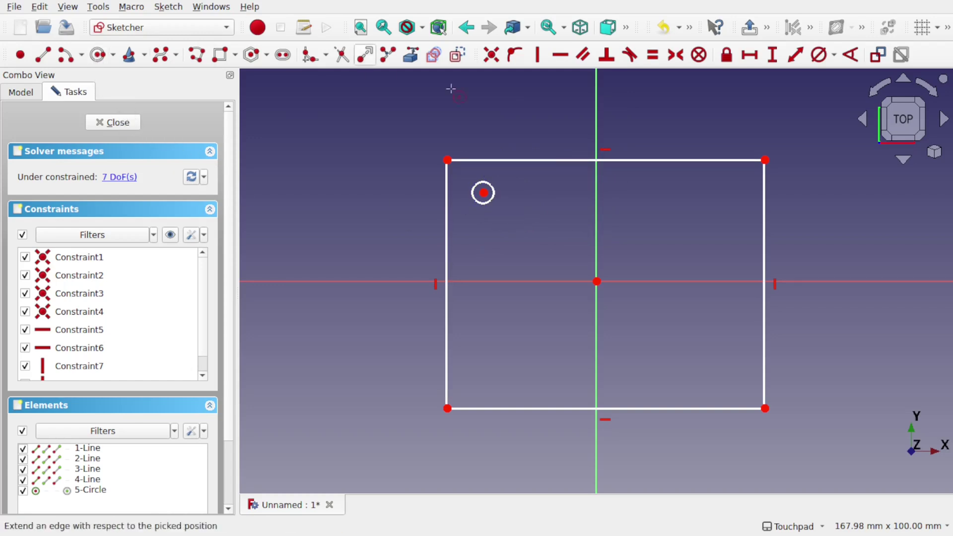
pyautogui.click(484, 192)
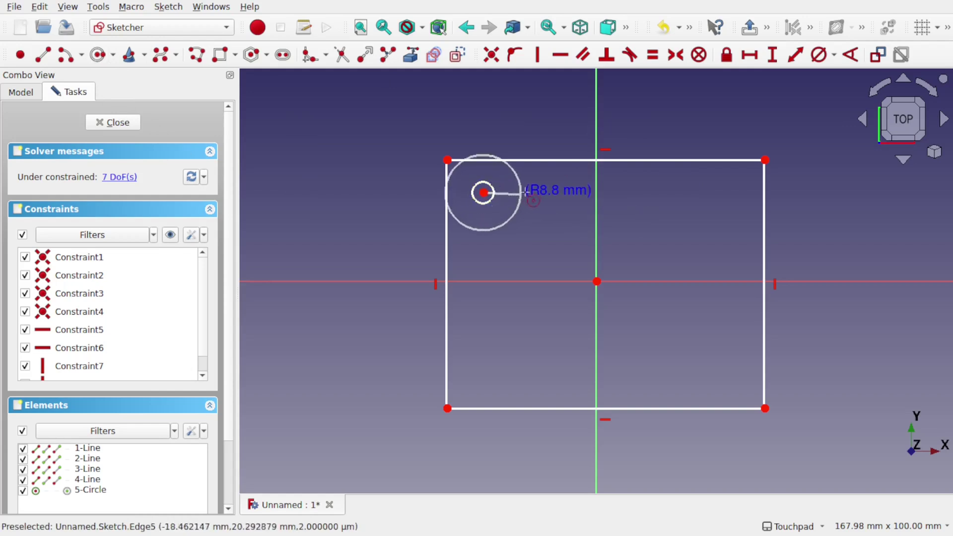
pyautogui.click(532, 160)
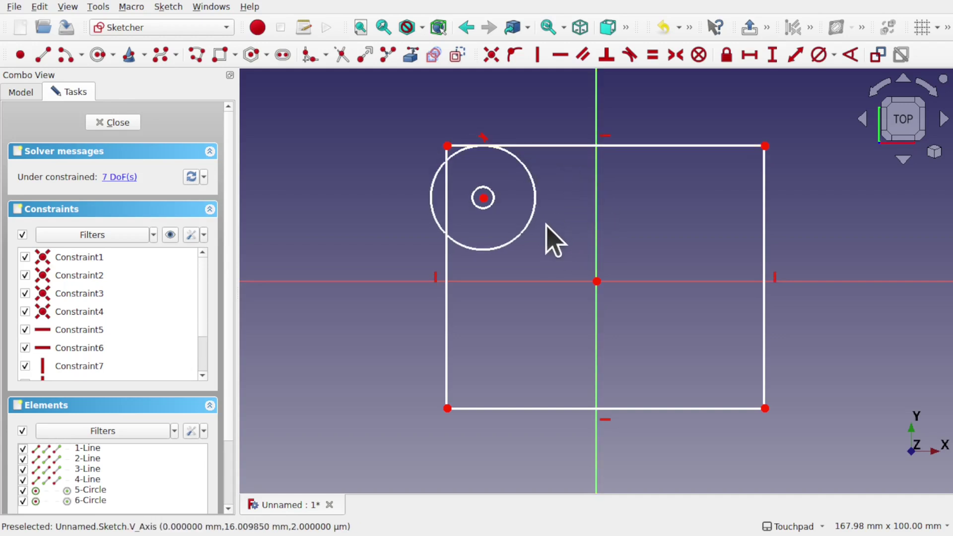
# Make the larger circle tangent to the left edge, convert it to construction, and close the sketch
pyautogui.click(484, 251)
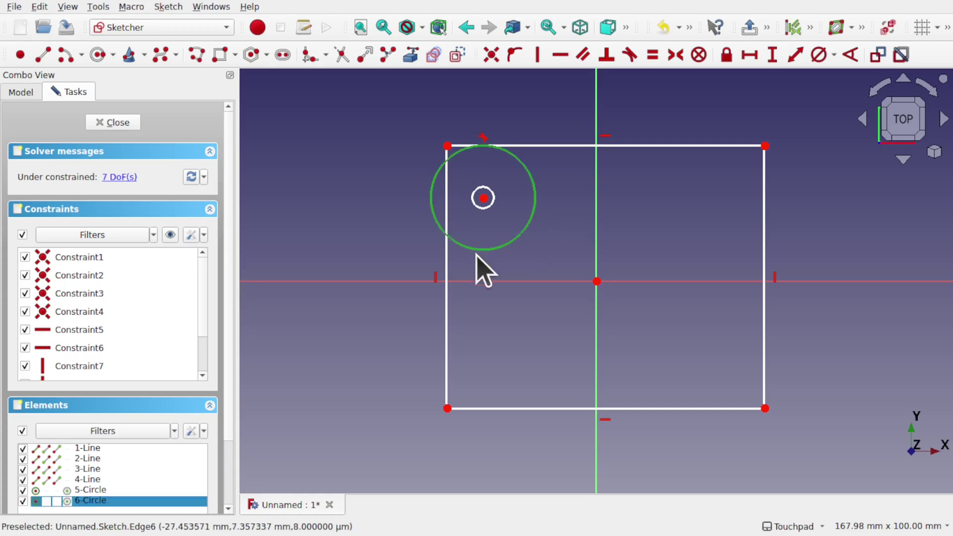
pyautogui.click(448, 272)
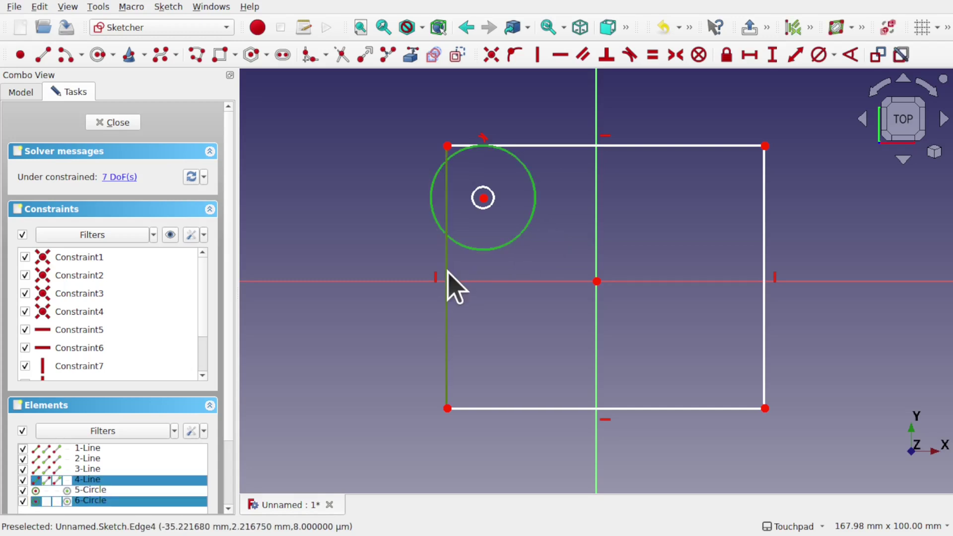
pyautogui.click(626, 59)
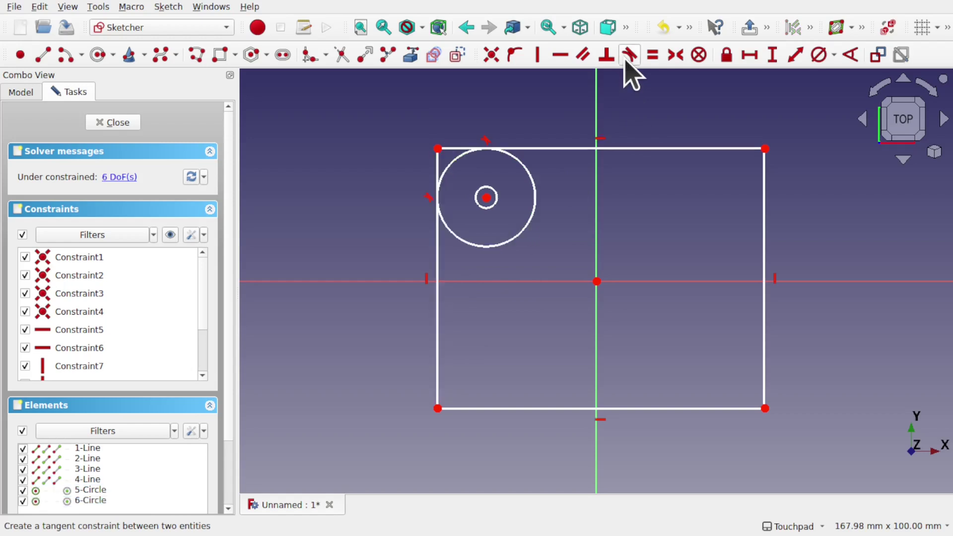
pyautogui.click(525, 234)
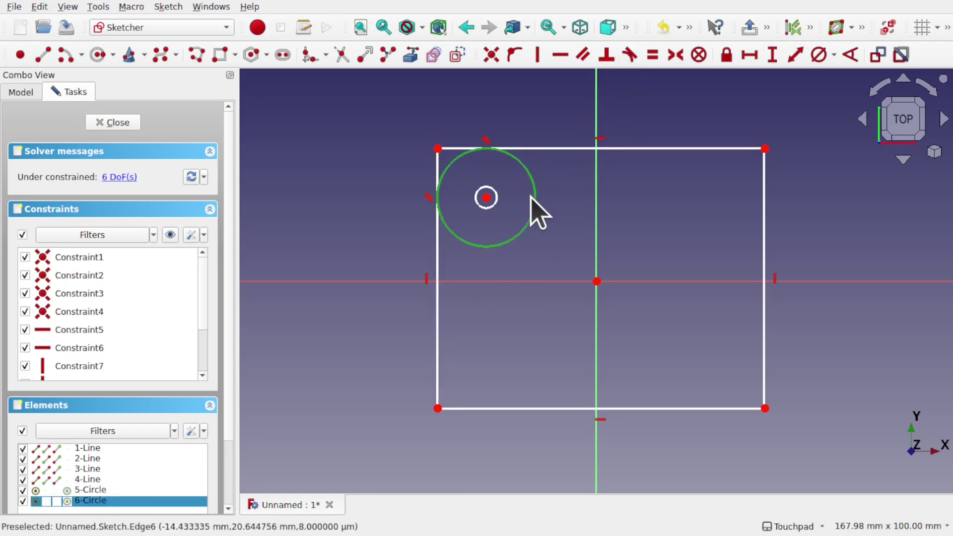
pyautogui.click(458, 56)
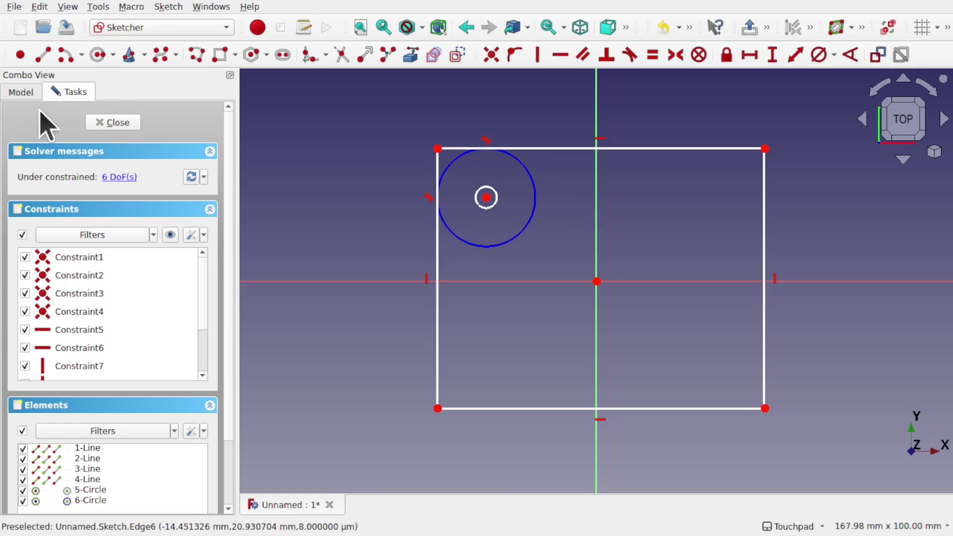
pyautogui.click(111, 122)
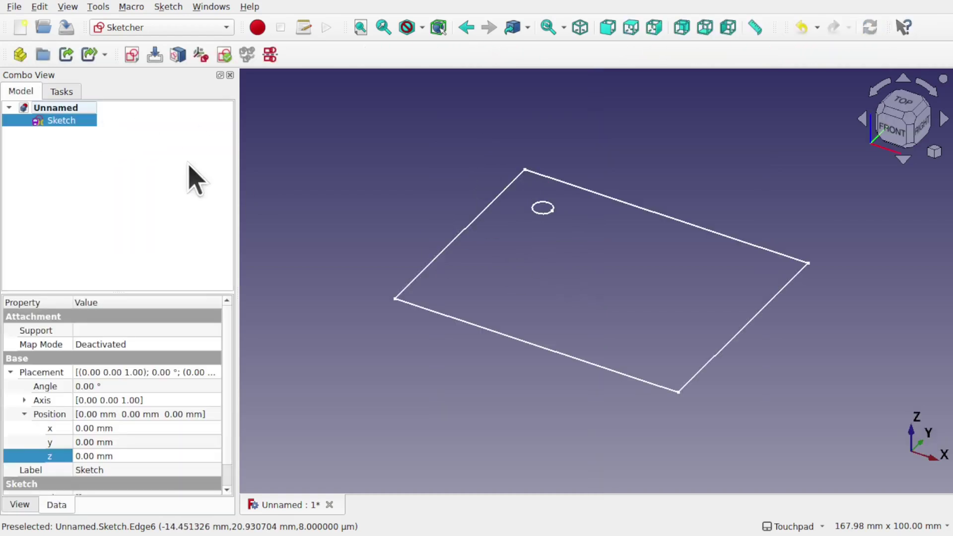
# Reopen the sketch, set the hole diameter to 5 mm, and drag the square's left edge to test
pyautogui.doubleClick(62, 121)
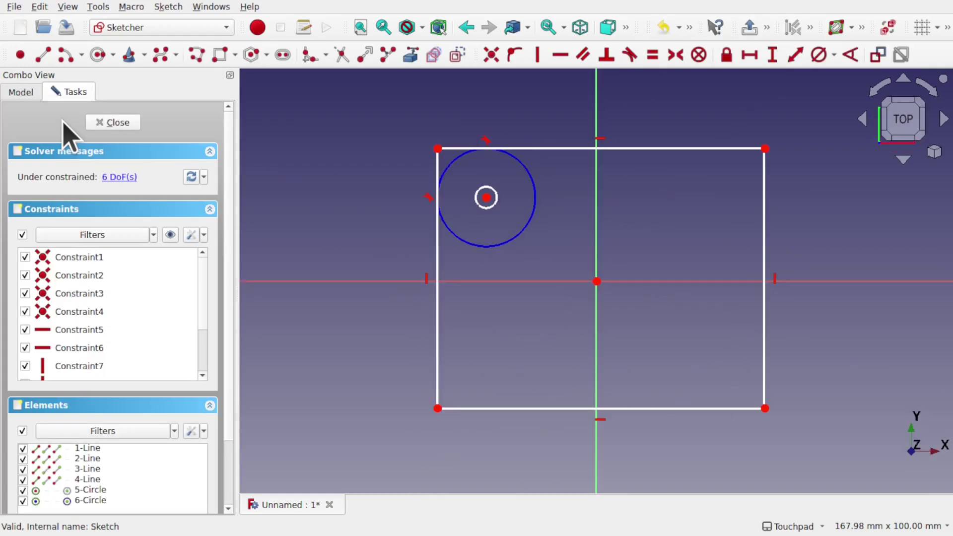
pyautogui.click(491, 204)
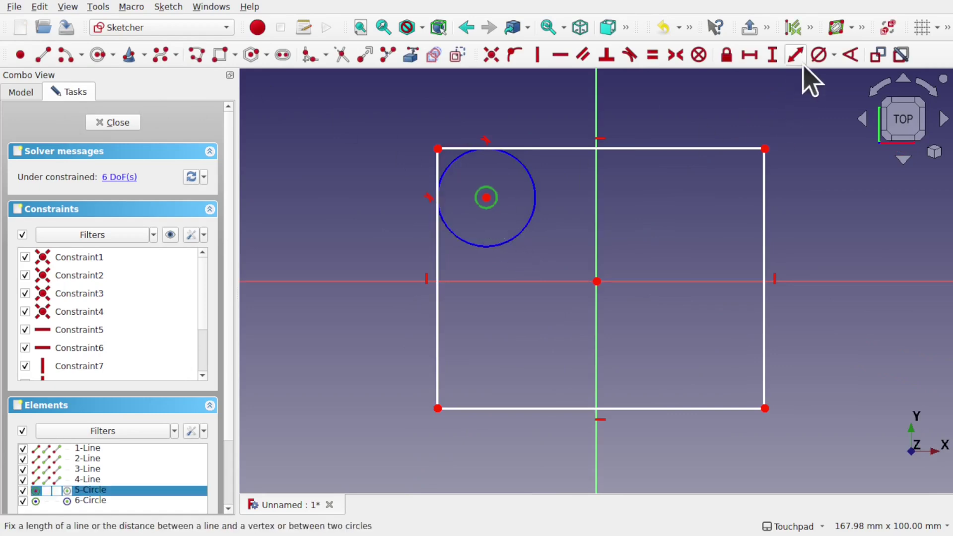
pyautogui.click(819, 54)
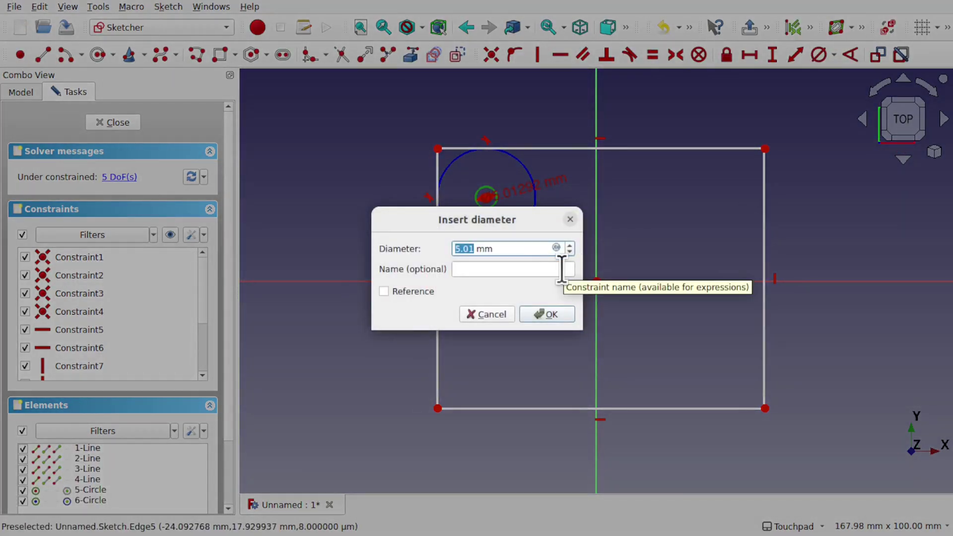
pyautogui.write('5')
pyautogui.press('Return')
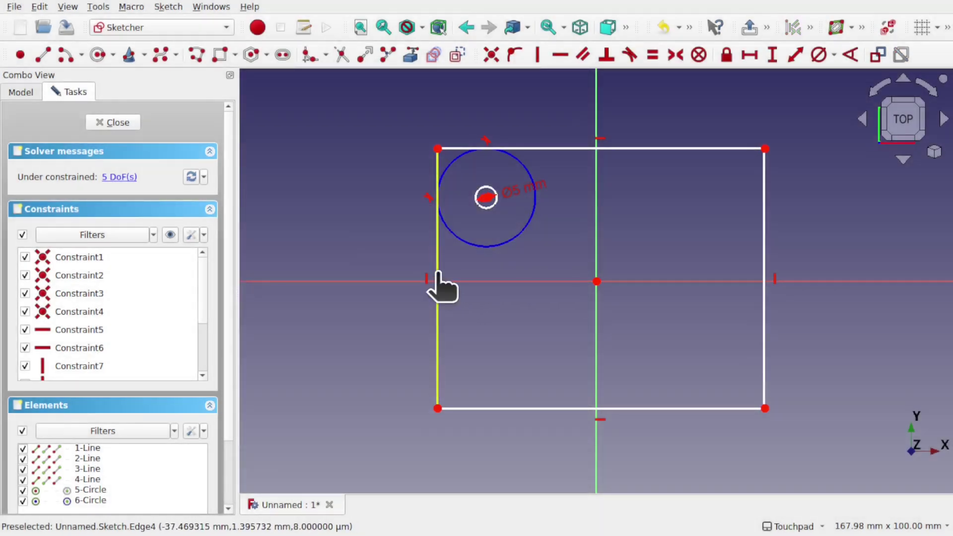
pyautogui.moveTo(438, 273); pyautogui.dragTo(466, 285)
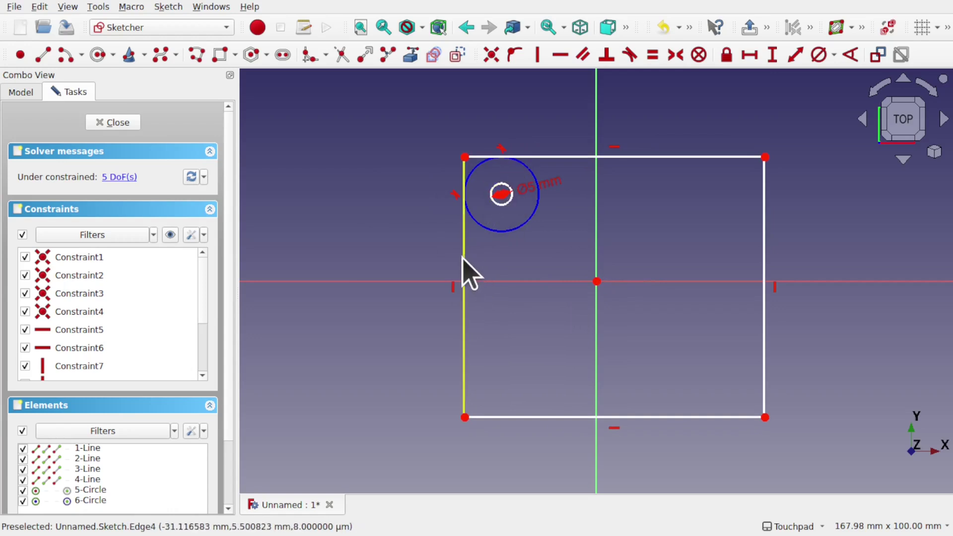
pyautogui.moveTo(465, 255); pyautogui.dragTo(439, 264)
# Add a reference-only distance from the square's top-left corner to the hole centre
pyautogui.scroll(4, 439, 199)
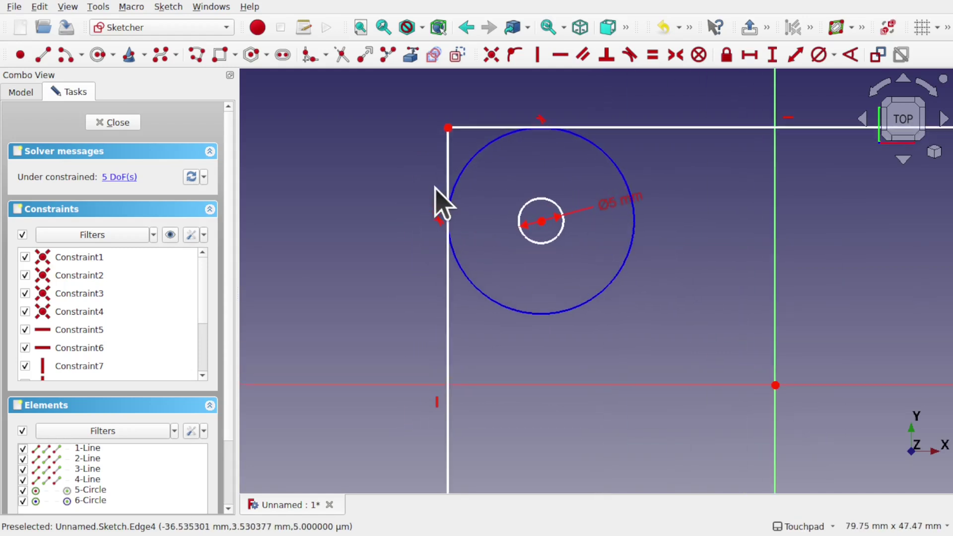
pyautogui.click(541, 222)
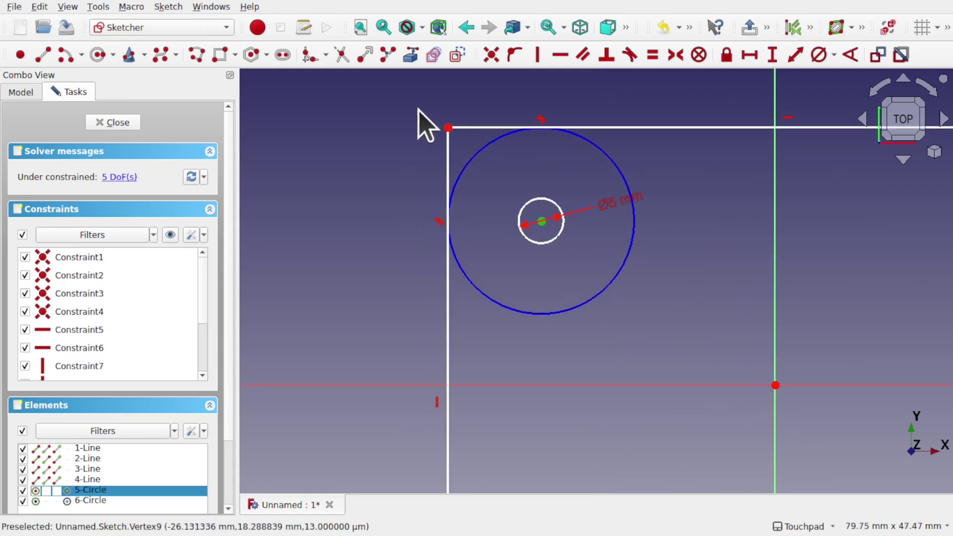
pyautogui.click(448, 127)
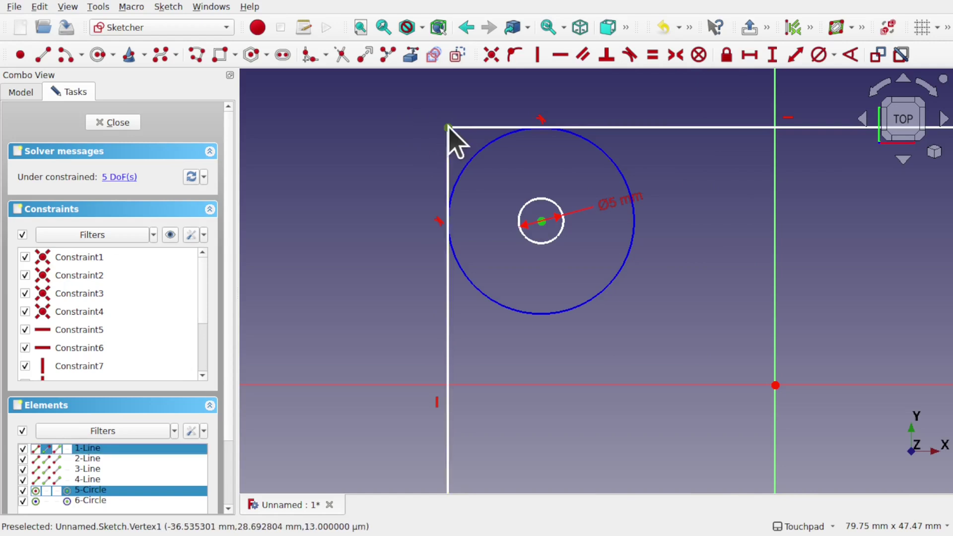
pyautogui.click(796, 55)
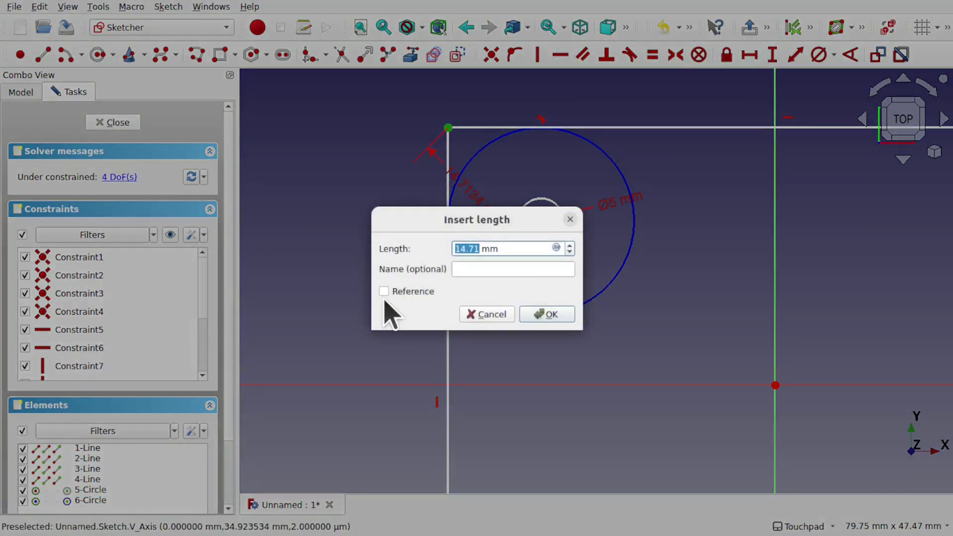
pyautogui.click(384, 292)
pyautogui.click(552, 314)
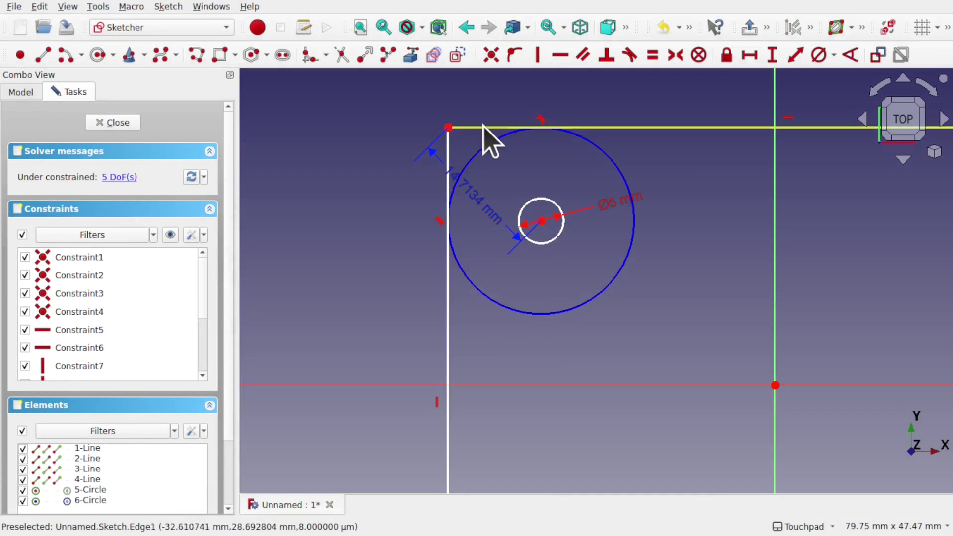
pyautogui.moveTo(483, 127)
pyautogui.mouseDown()
pyautogui.moveTo(527, 190)
pyautogui.moveTo(474, 143)
pyautogui.mouseUp()
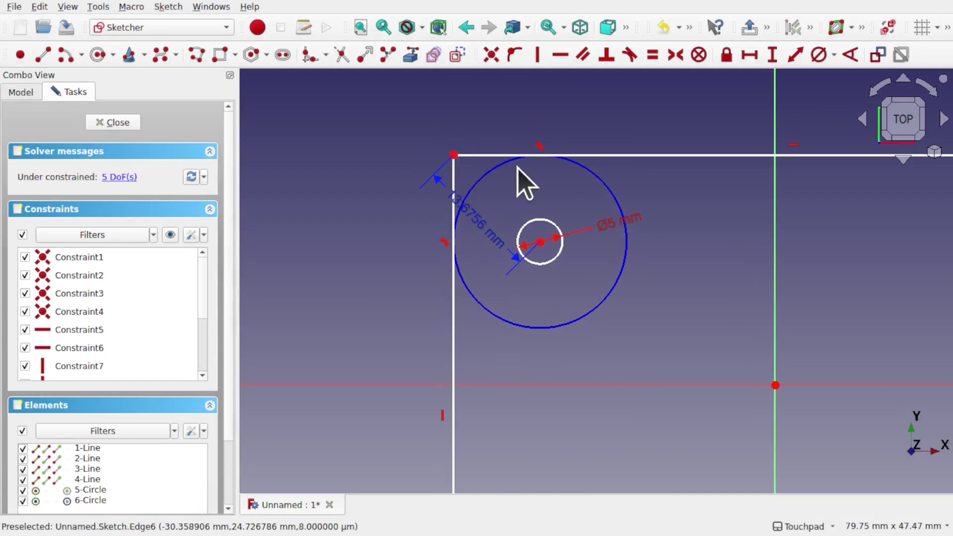
# Add a reference-only vertical distance between the top-left corner and the hole centre
pyautogui.click(480, 223)
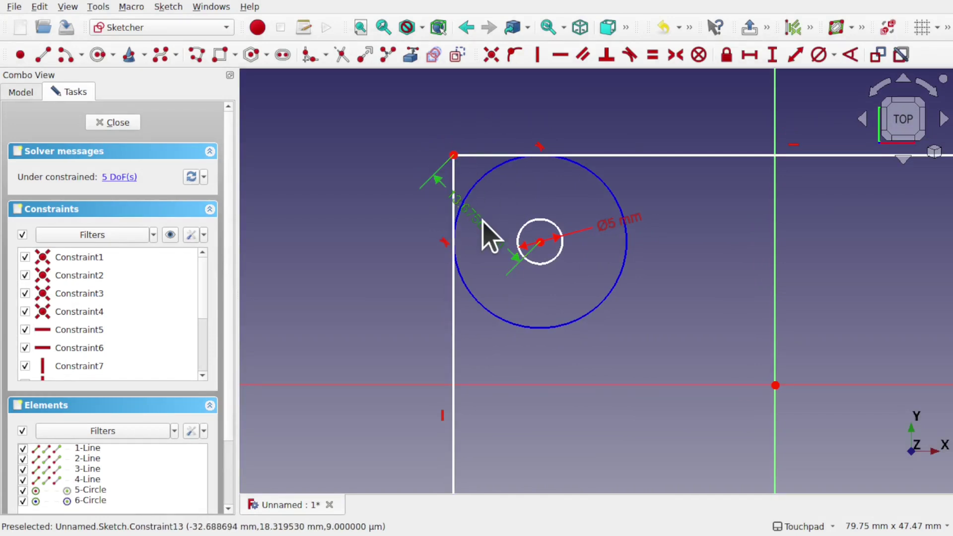
pyautogui.click(453, 155)
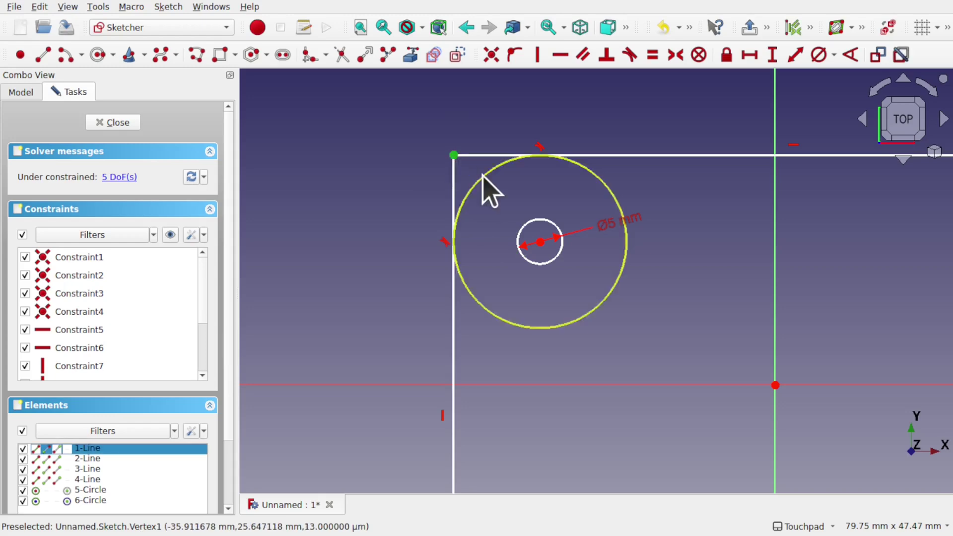
pyautogui.click(540, 243)
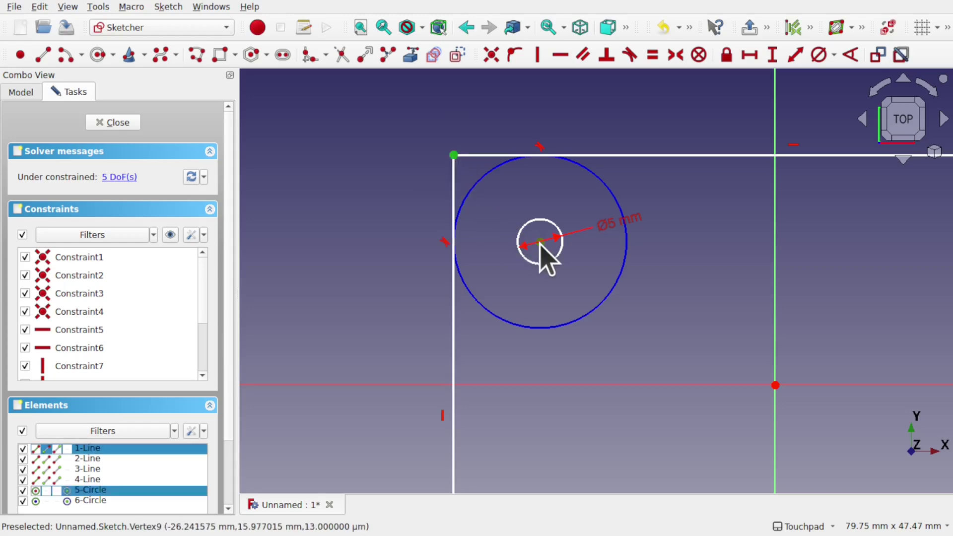
pyautogui.click(771, 55)
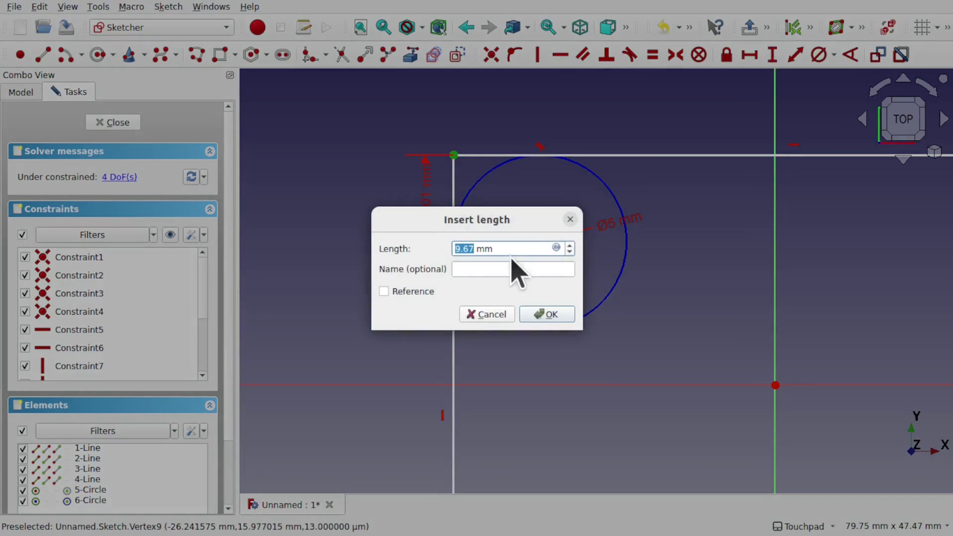
pyautogui.click(406, 291)
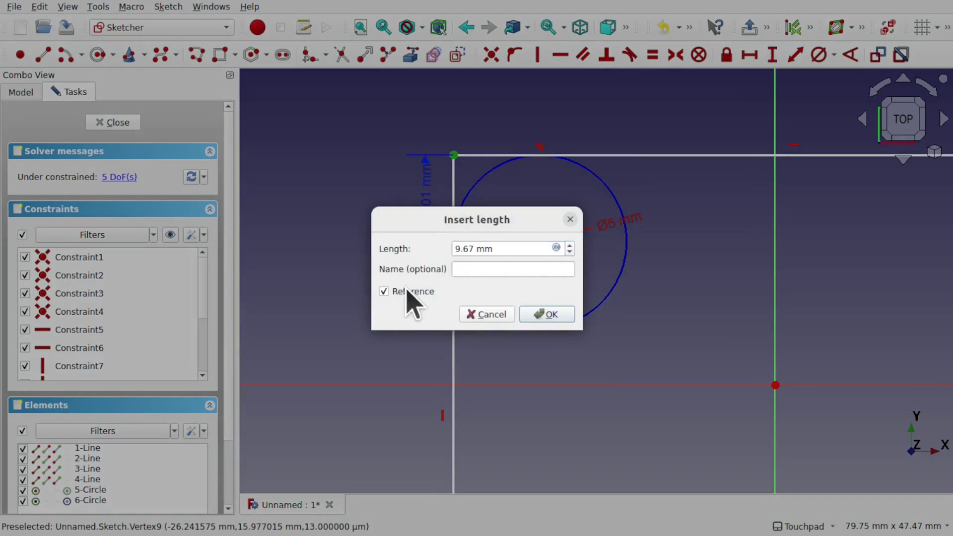
pyautogui.click(546, 315)
# Add a reference-only horizontal distance between them, then drag the corner to watch both update
pyautogui.click(540, 242)
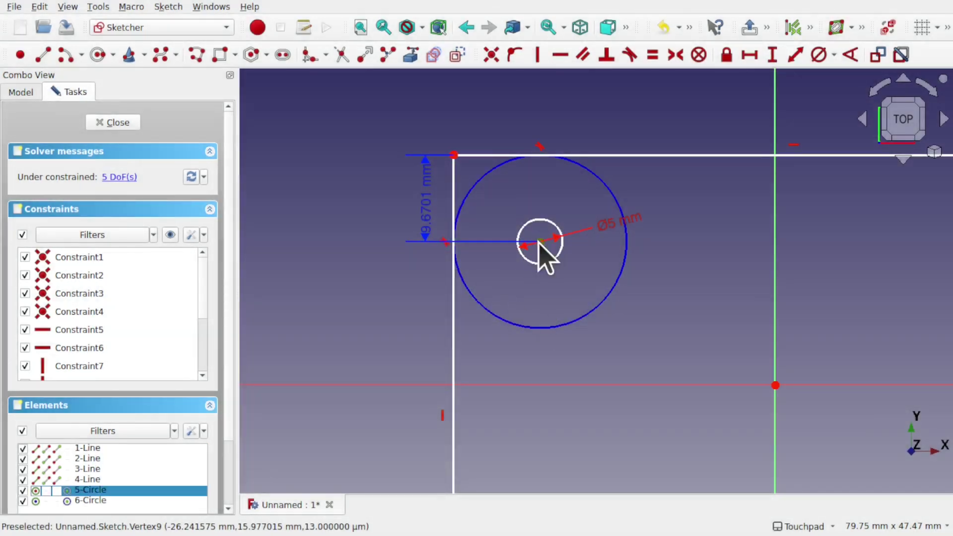
pyautogui.click(454, 155)
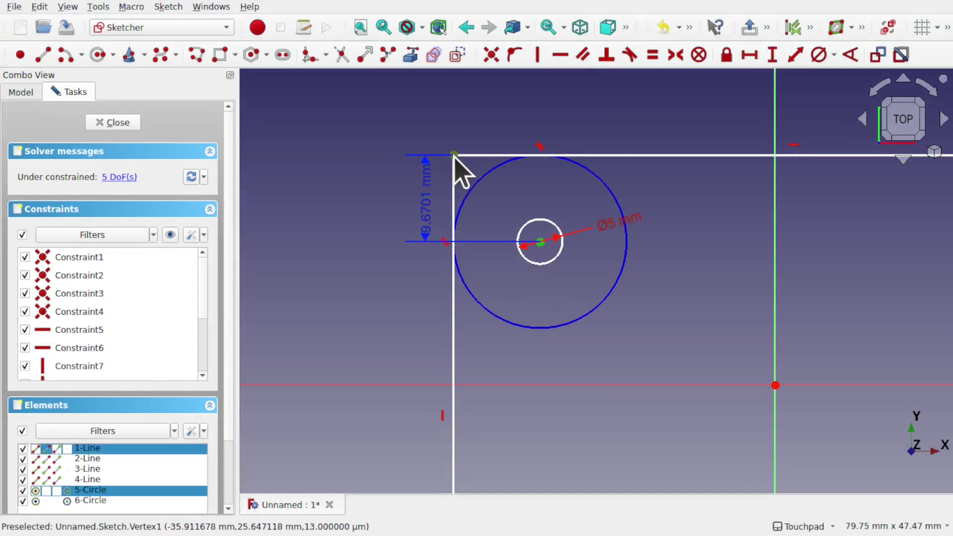
pyautogui.click(750, 55)
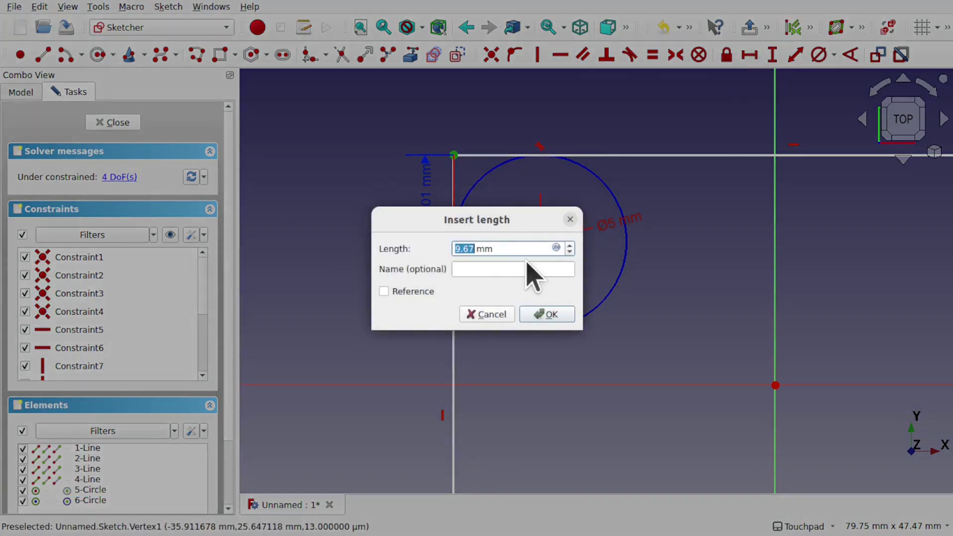
pyautogui.click(383, 293)
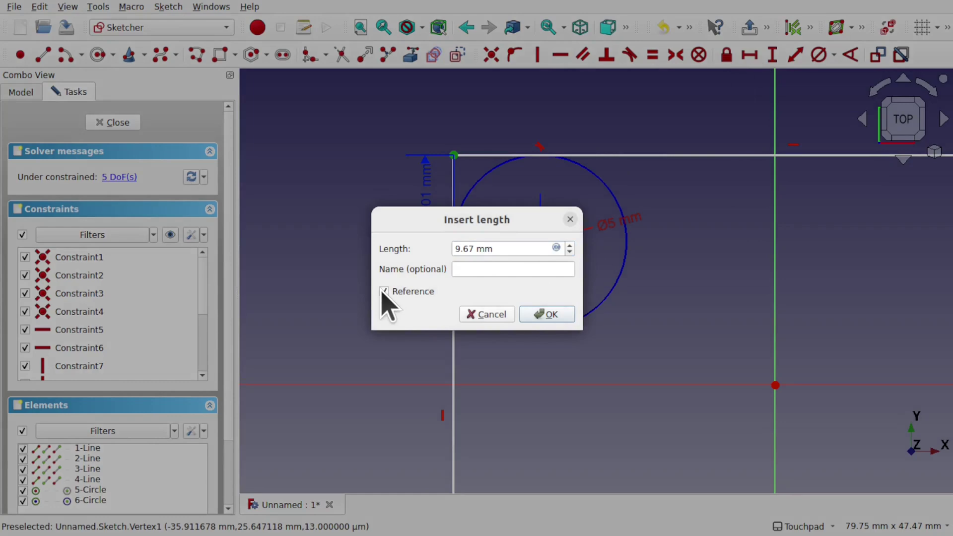
pyautogui.click(552, 317)
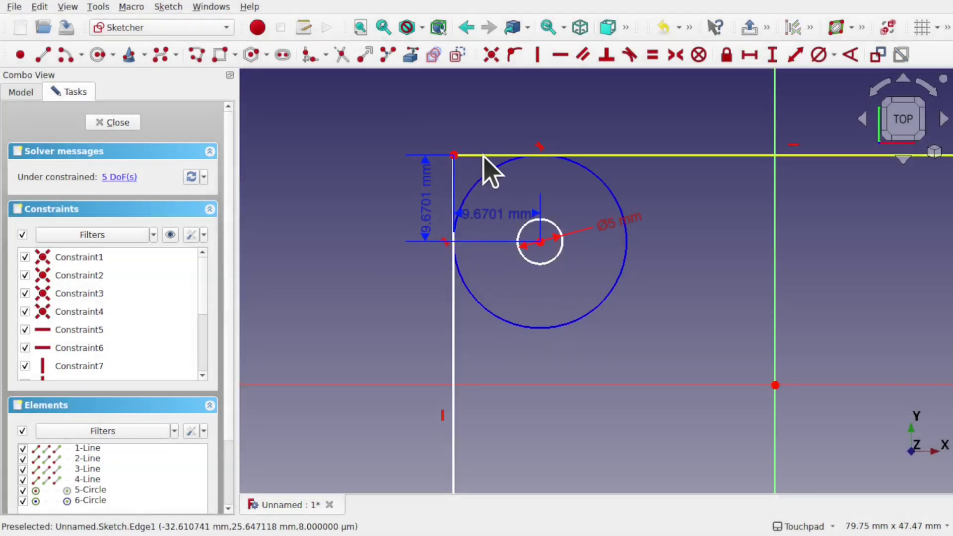
pyautogui.moveTo(482, 155)
pyautogui.mouseDown()
pyautogui.moveTo(466, 171)
pyautogui.moveTo(487, 169)
pyautogui.moveTo(499, 148)
pyautogui.mouseUp()
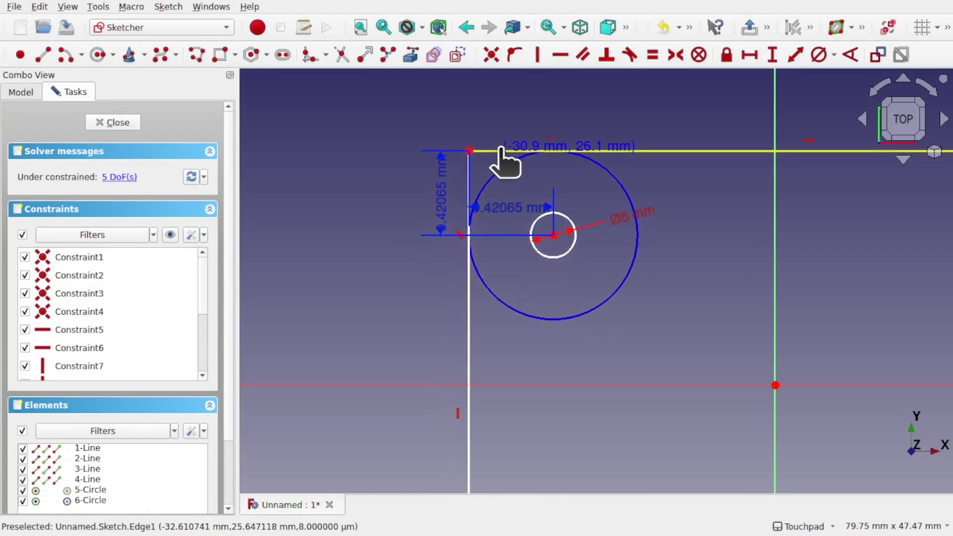
pyautogui.moveTo(487, 158); pyautogui.dragTo(483, 202)
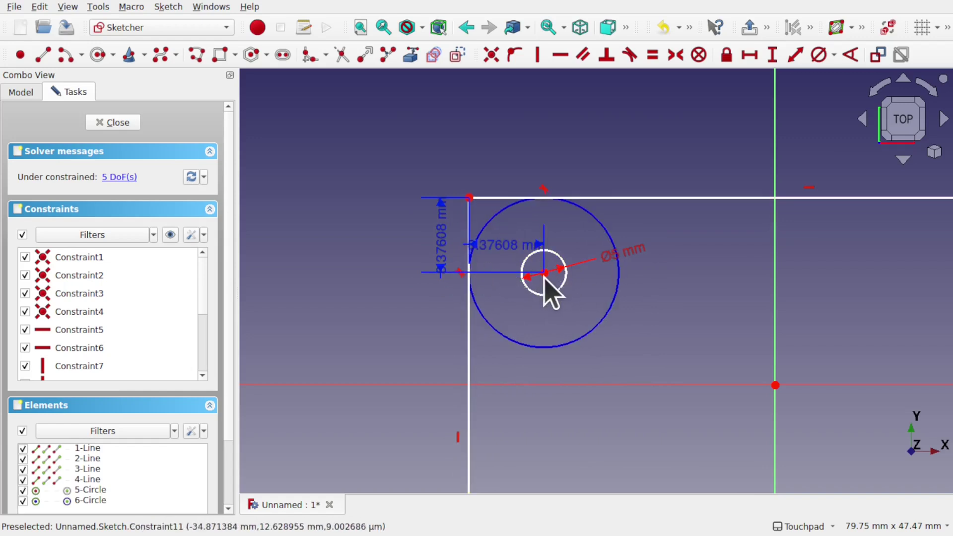
# Box-select all the existing sketch geometry and delete it
pyautogui.scroll(-5, 546, 281)
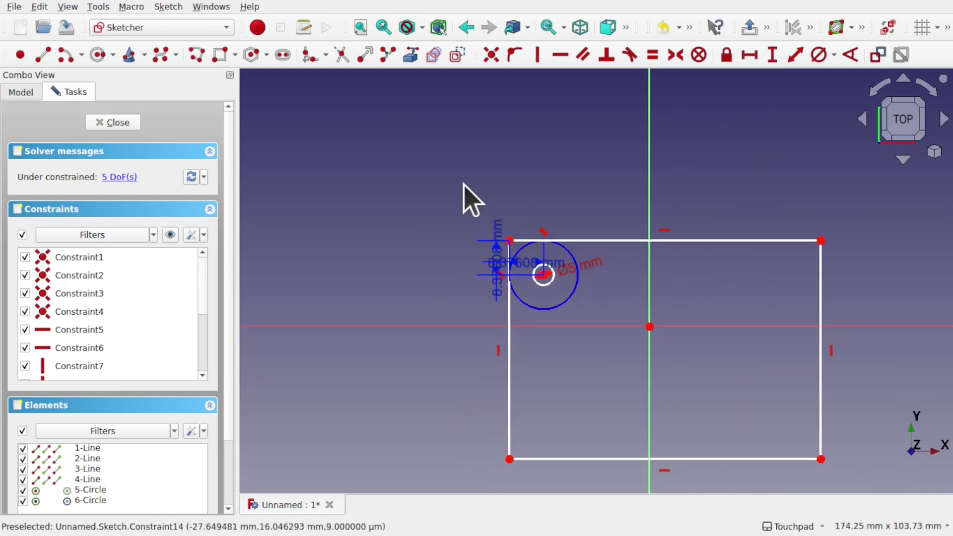
pyautogui.moveTo(464, 184)
pyautogui.mouseDown()
pyautogui.moveTo(601, 288)
pyautogui.moveTo(760, 347)
pyautogui.moveTo(874, 489)
pyautogui.mouseUp()
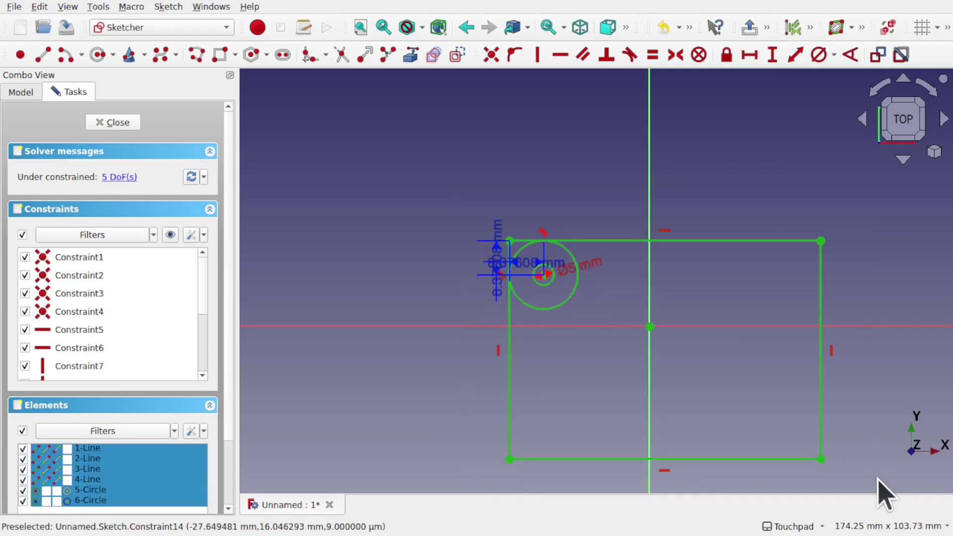
pyautogui.press('Delete')
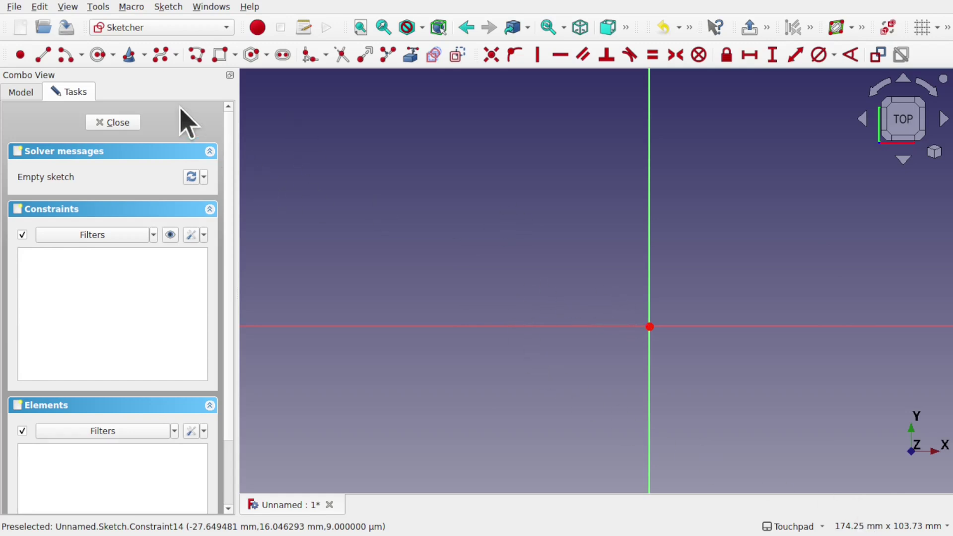
# Draw a vertical line and a horizontal line from its bottom endpoint, forming an L
pyautogui.click(43, 54)
pyautogui.click(460, 149)
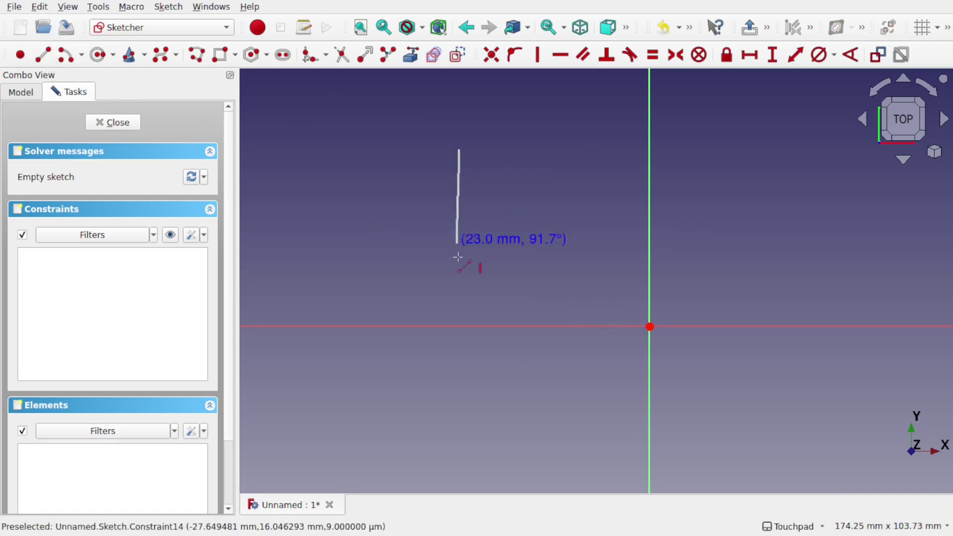
pyautogui.click(461, 275)
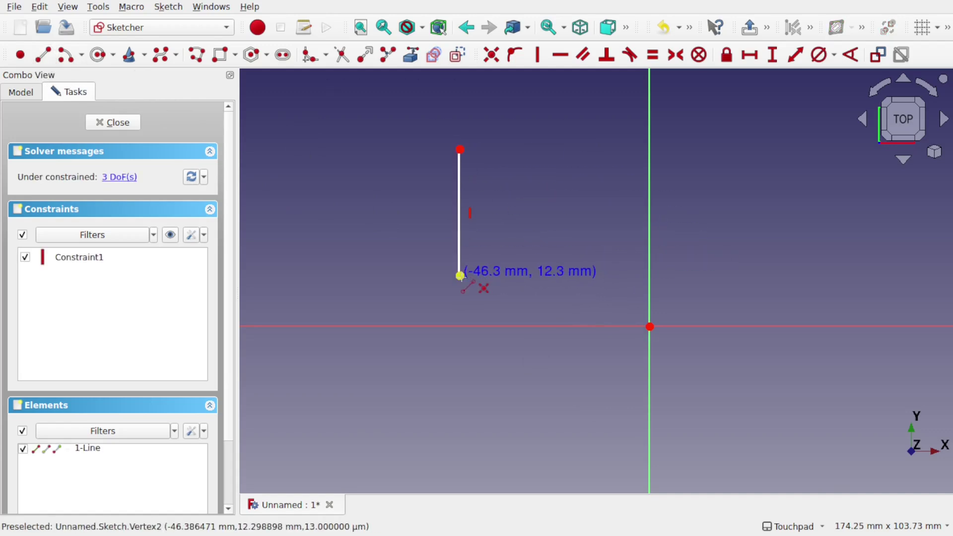
pyautogui.click(460, 276)
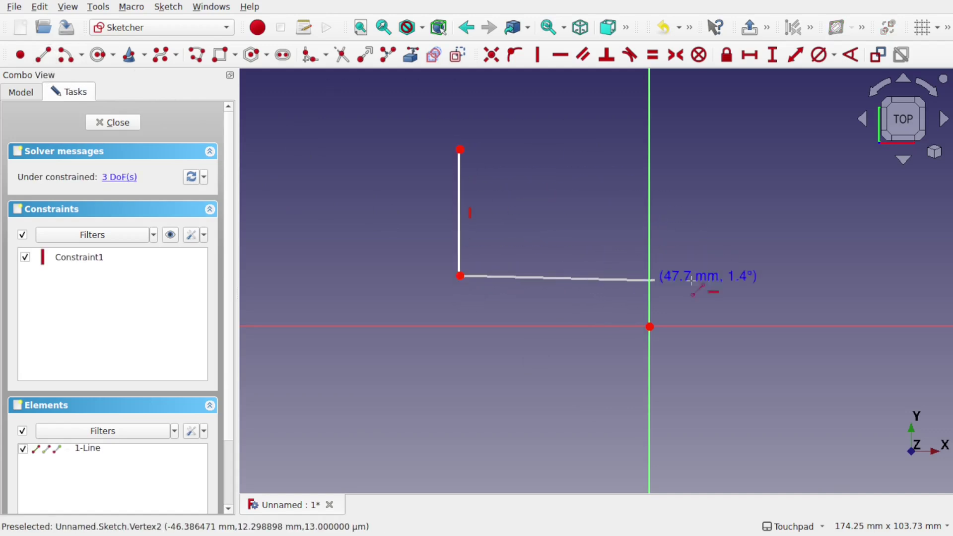
pyautogui.click(742, 277)
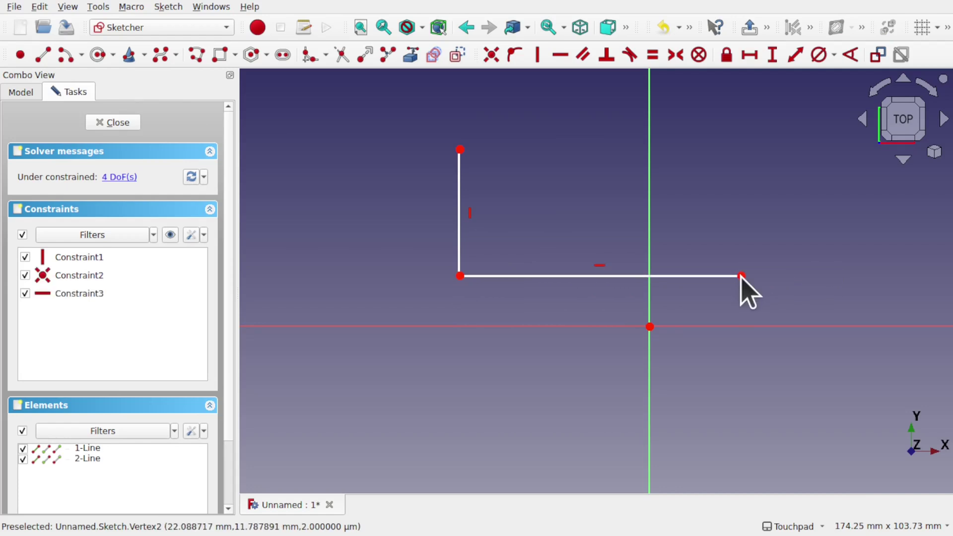
pyautogui.click(459, 238)
# Constrain the vertical line to 50 mm and name the constraint LeftSide
pyautogui.click(773, 56)
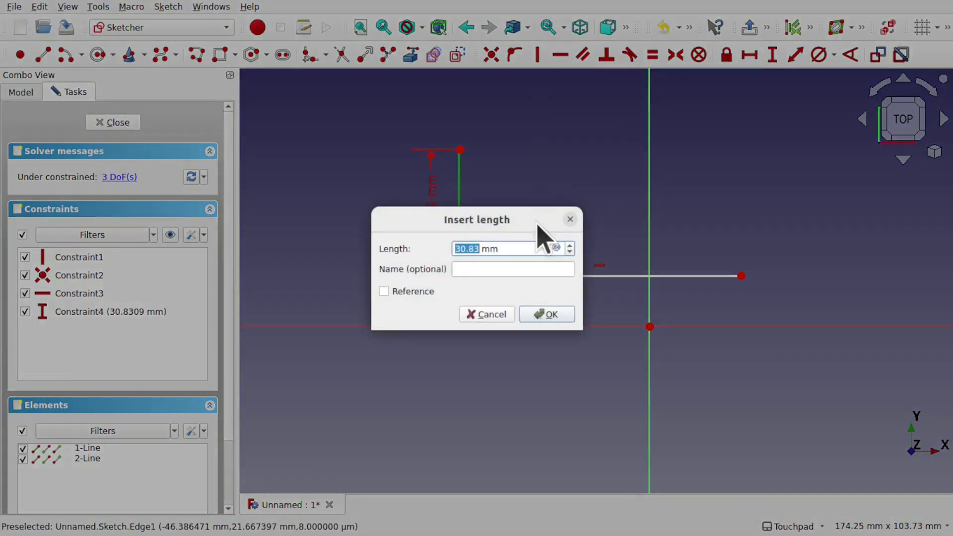
pyautogui.write('5')
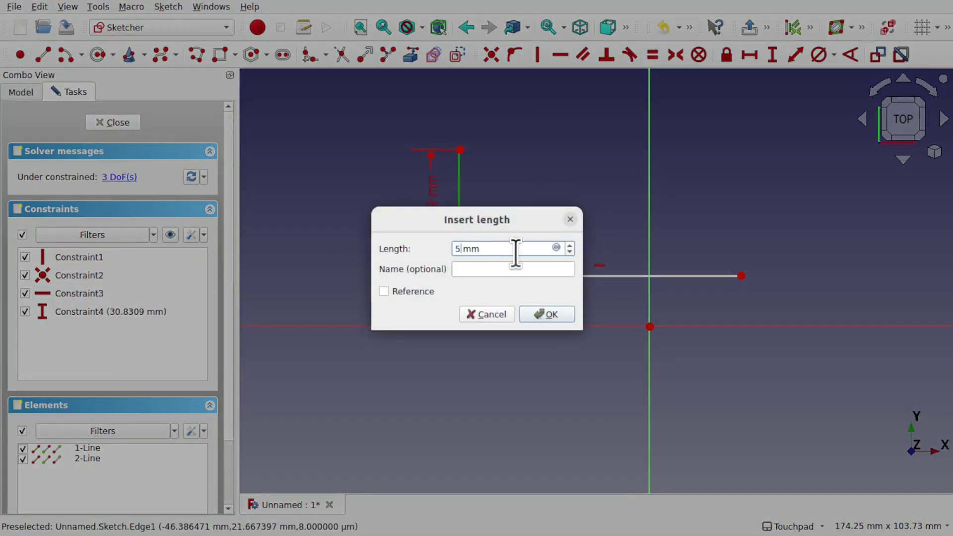
pyautogui.press('Return')
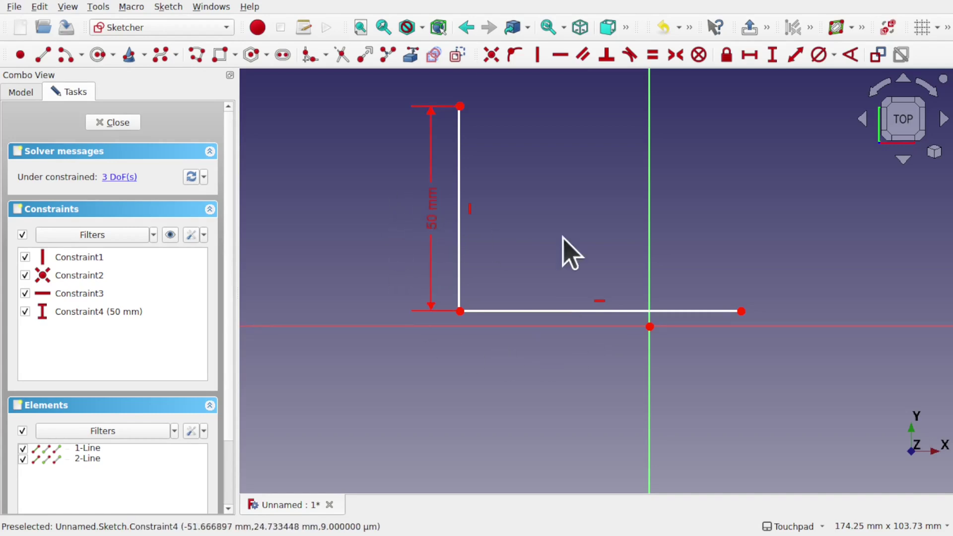
pyautogui.doubleClick(432, 224)
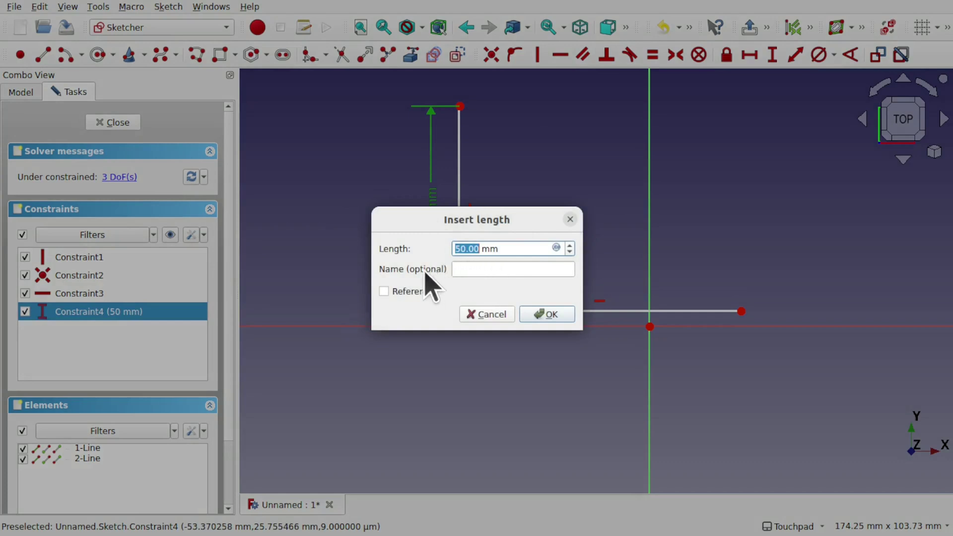
pyautogui.click(492, 271)
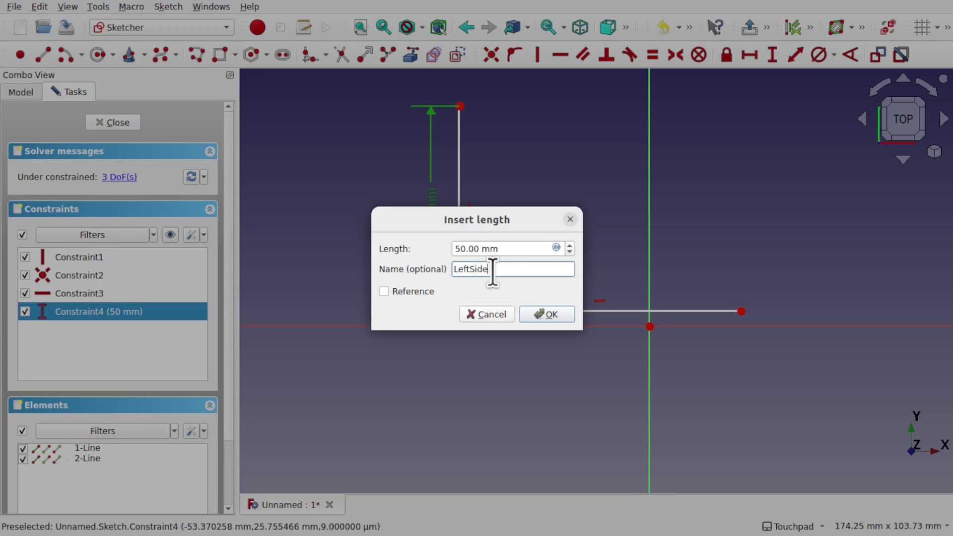
pyautogui.press('Return')
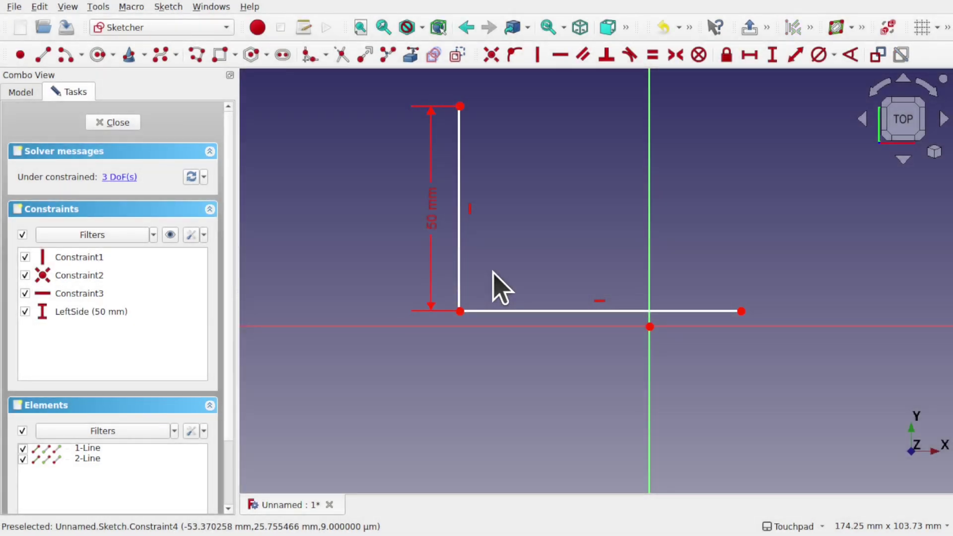
# Constrain the bottom line's horizontal length to Constraints.LeftSide * 0.75 (37.5 mm), with its label placed below
pyautogui.click(617, 311)
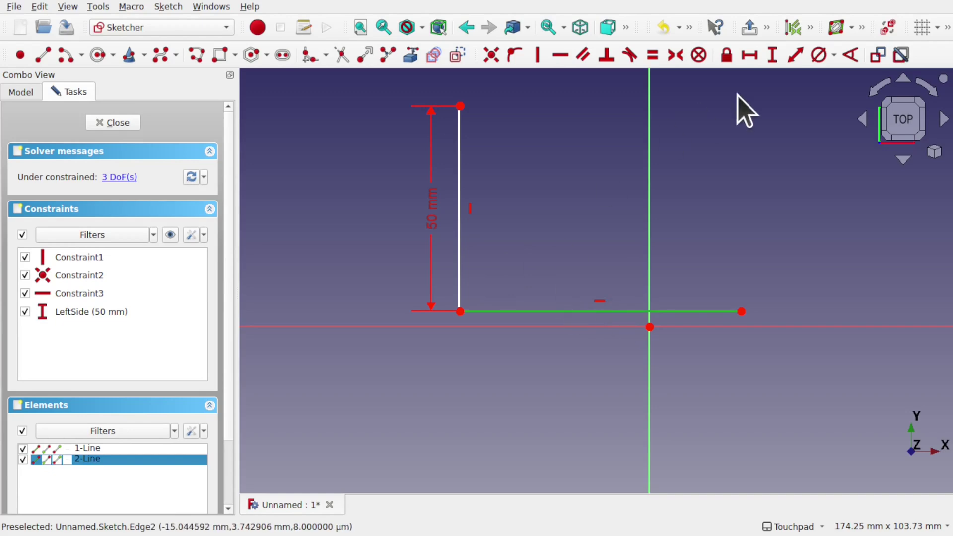
pyautogui.click(750, 57)
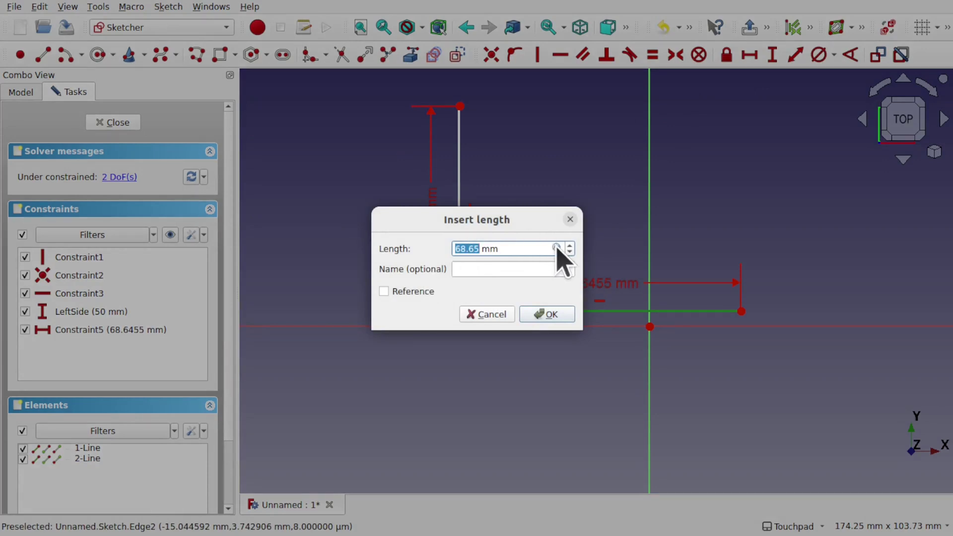
pyautogui.click(557, 248)
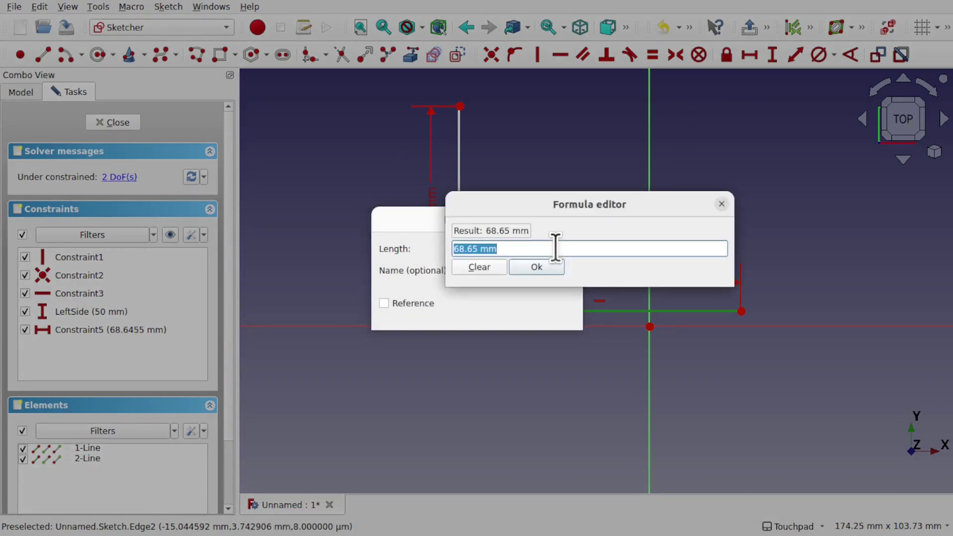
pyautogui.write('Cor')
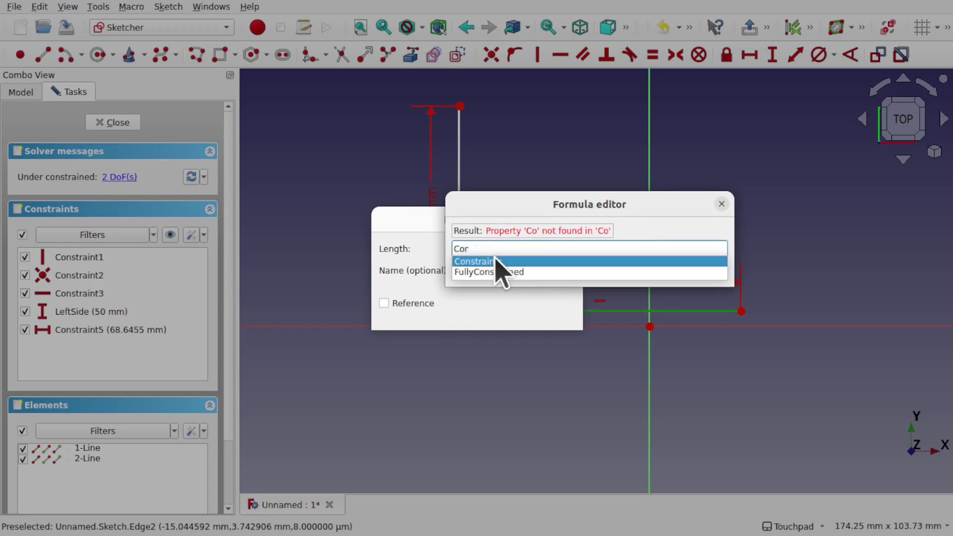
pyautogui.click(497, 262)
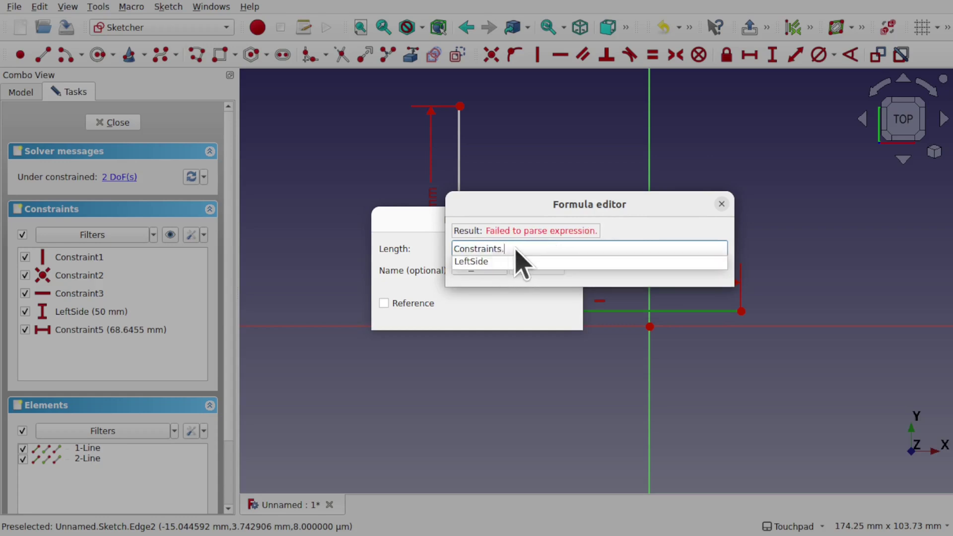
pyautogui.click(472, 263)
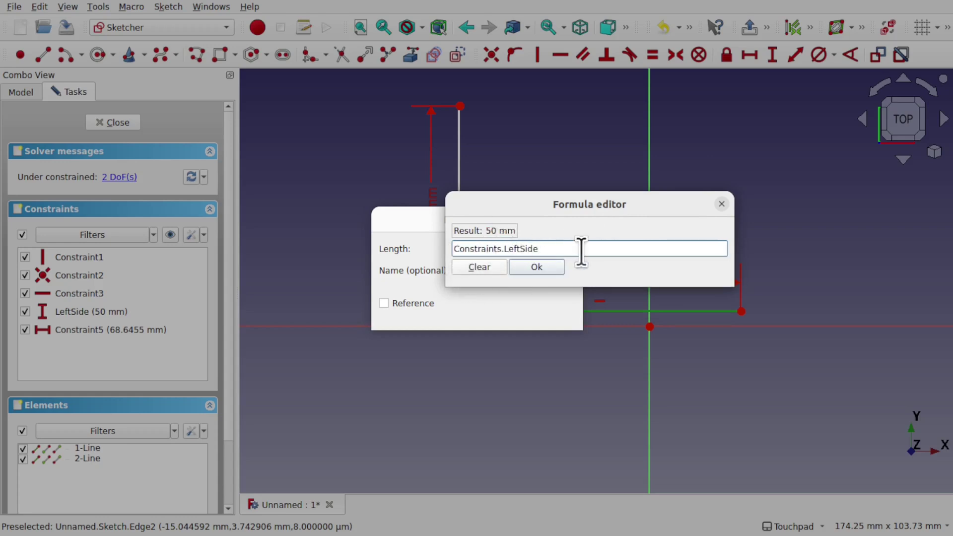
pyautogui.write('*')
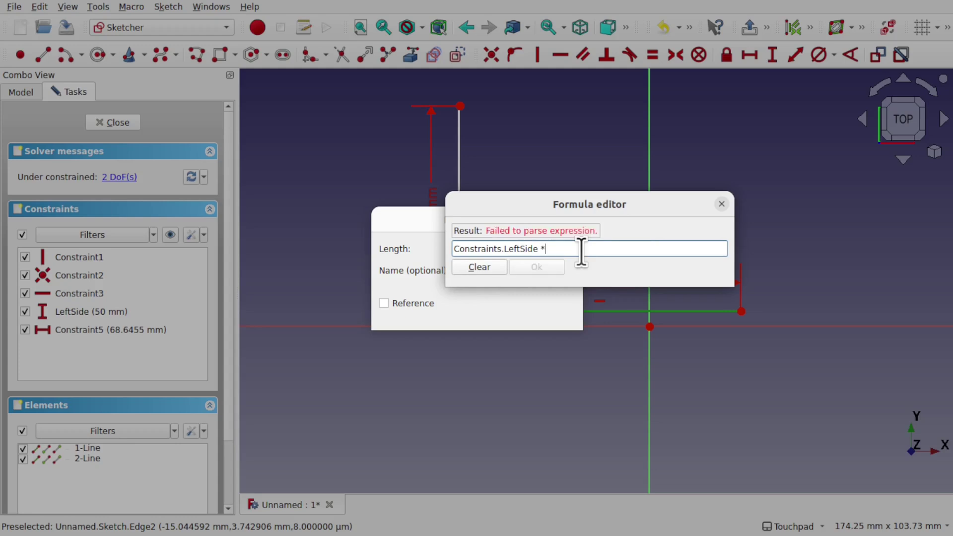
pyautogui.write(' 0.75')
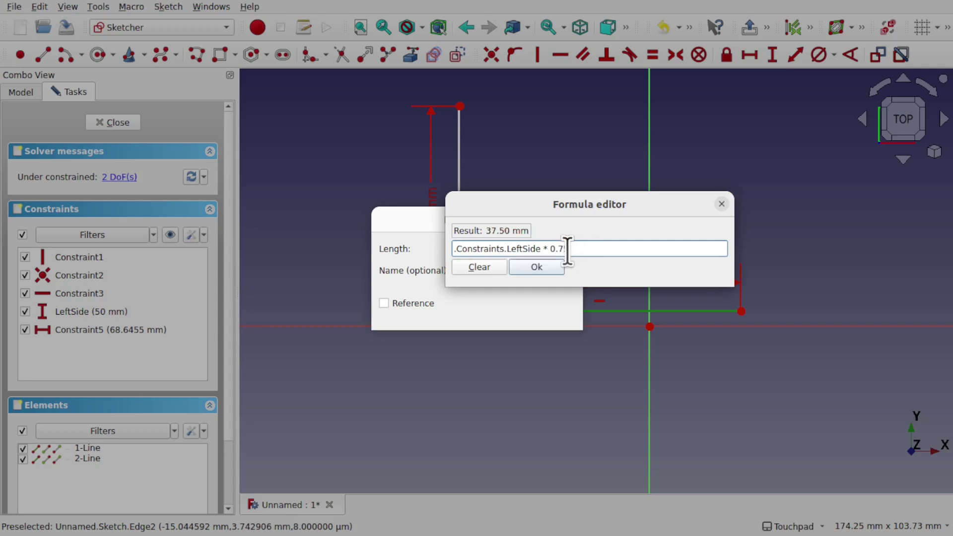
pyautogui.click(541, 266)
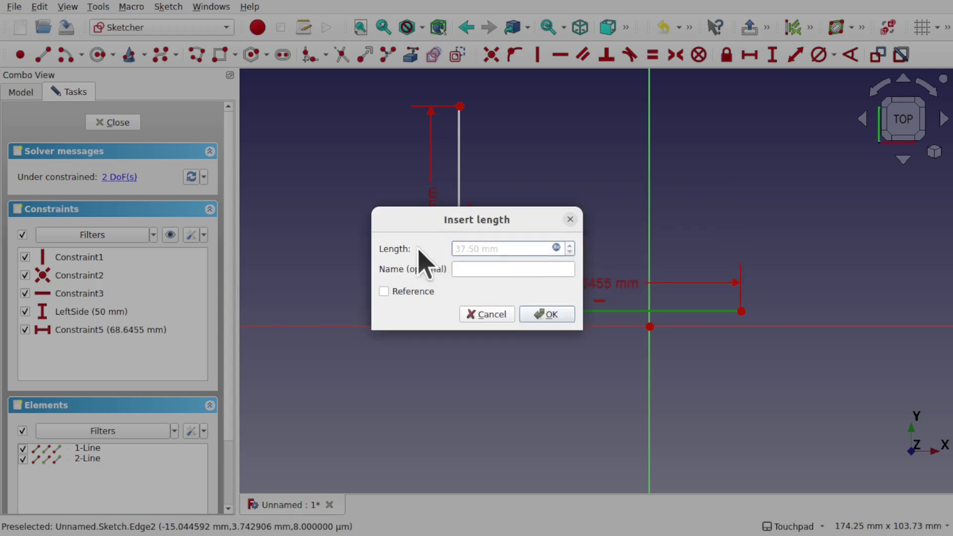
pyautogui.click(556, 314)
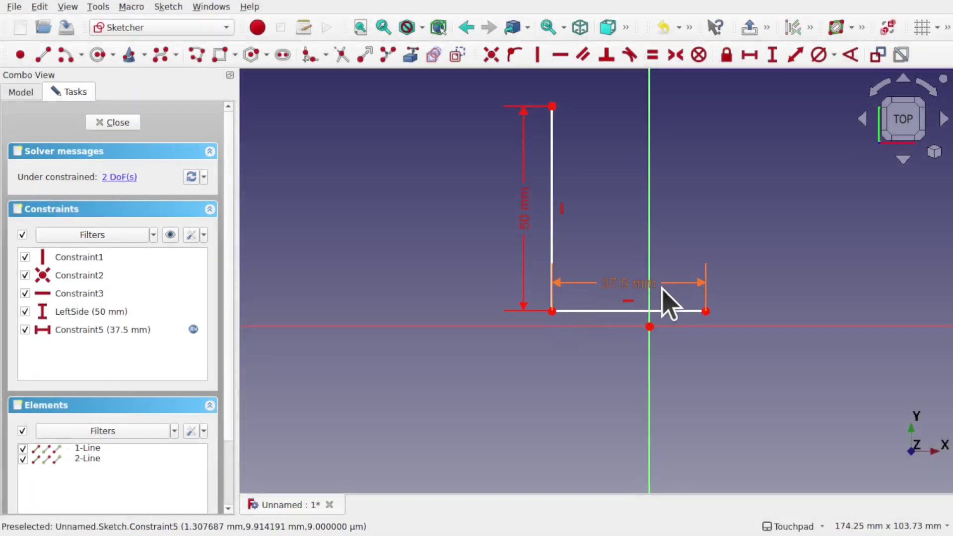
pyautogui.moveTo(645, 293); pyautogui.dragTo(634, 368)
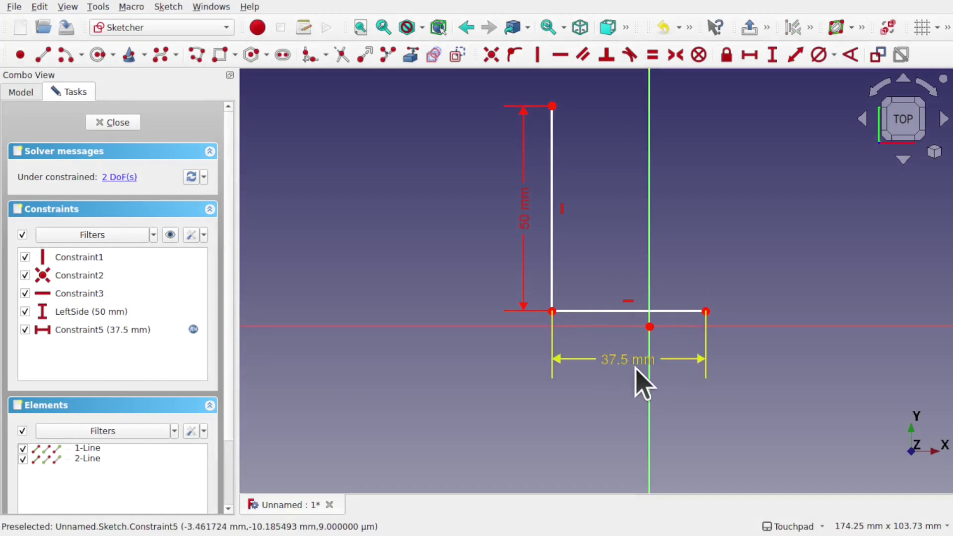
# Draw the hypotenuse line from the top vertex to the bottom-right vertex
pyautogui.click(44, 56)
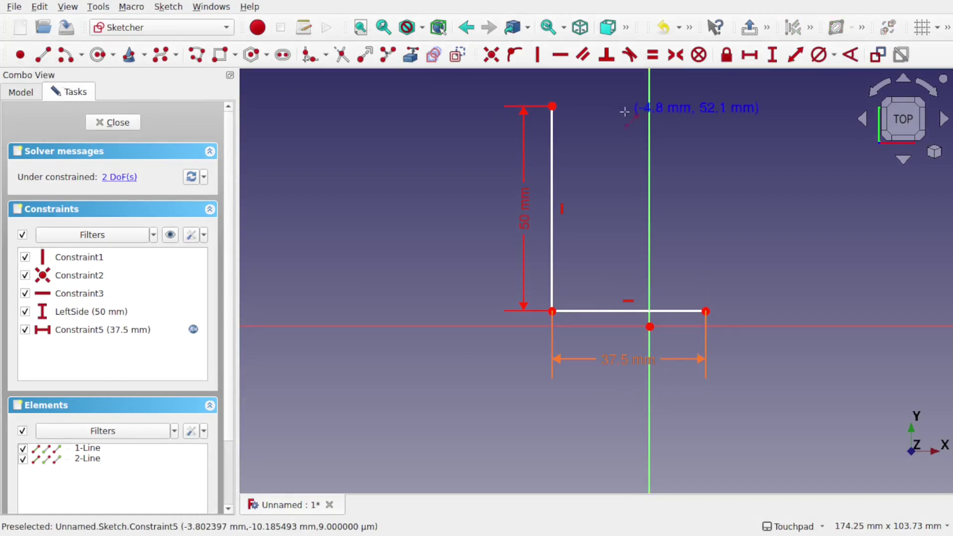
pyautogui.click(553, 107)
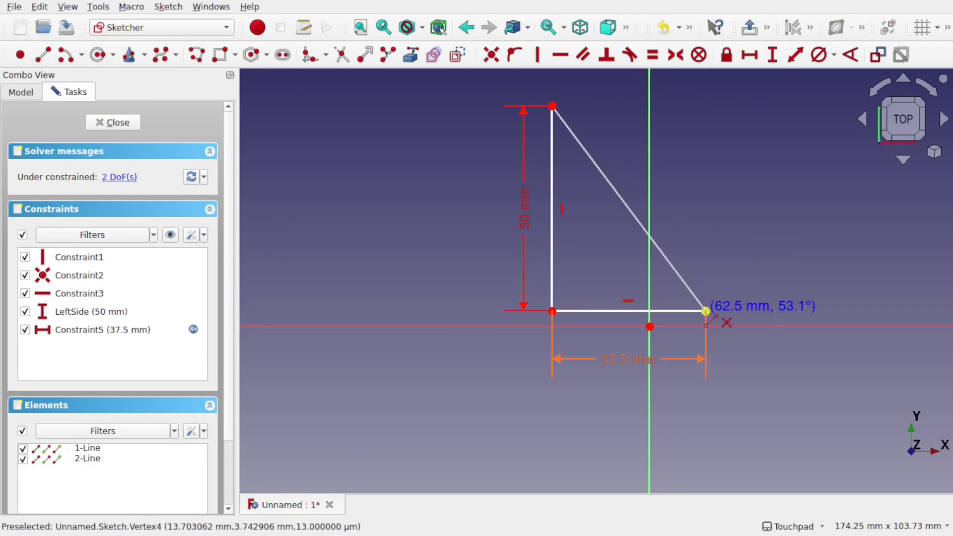
pyautogui.click(706, 311)
pyautogui.moveTo(666, 256); pyautogui.dragTo(651, 226)
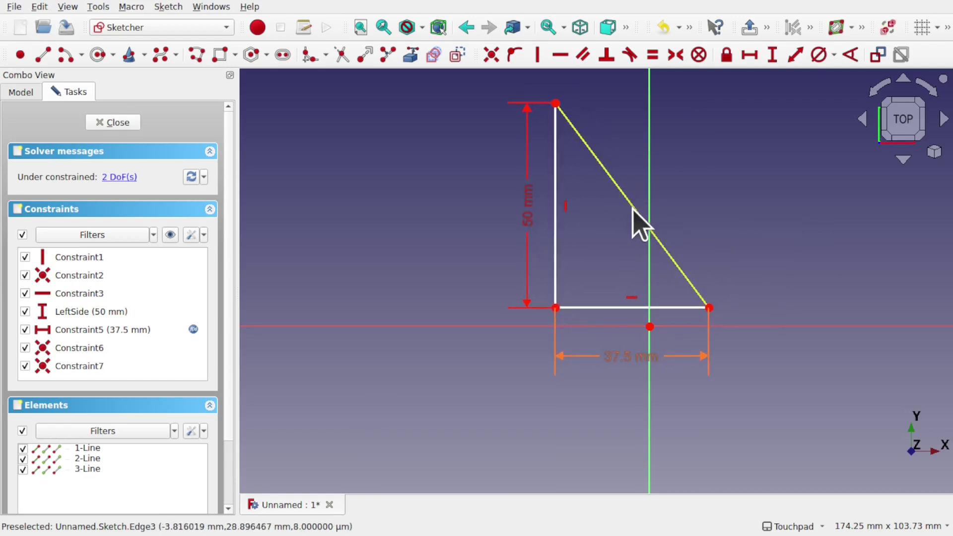
# Add a 62.5 mm reference-only length dimension to the hypotenuse
pyautogui.click(636, 215)
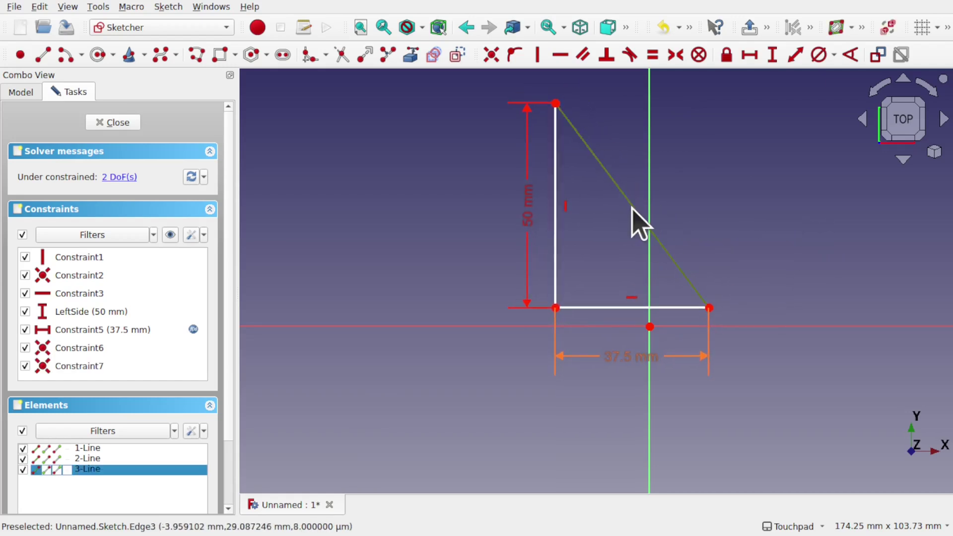
pyautogui.click(797, 56)
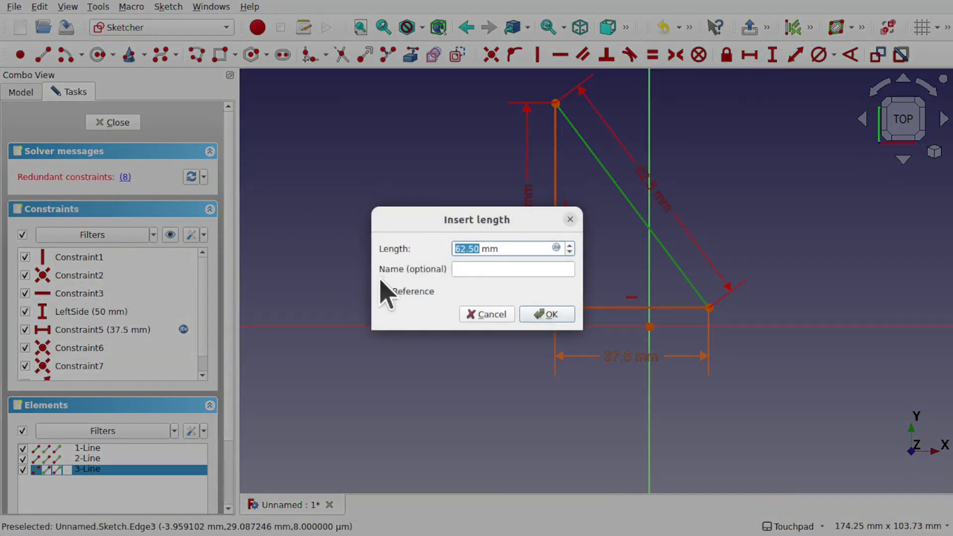
pyautogui.click(385, 292)
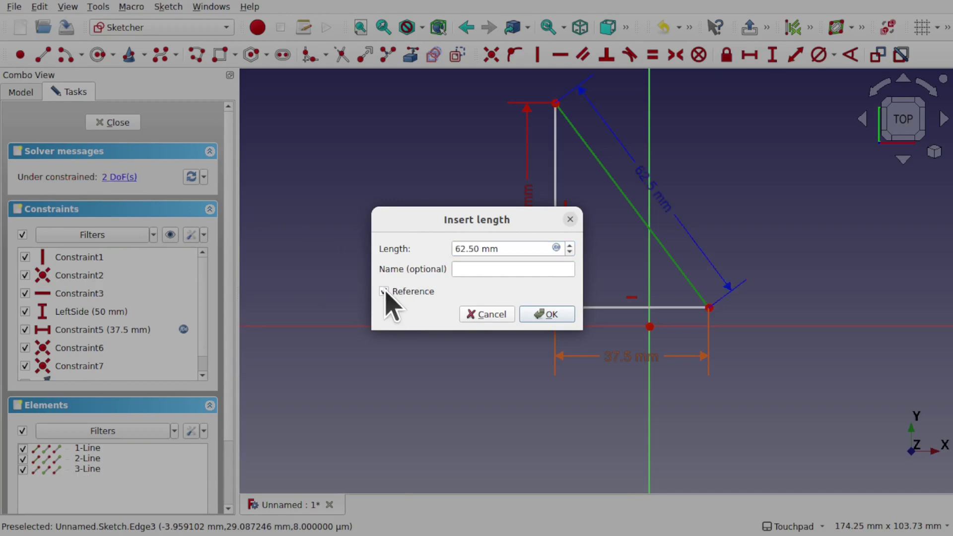
pyautogui.click(565, 316)
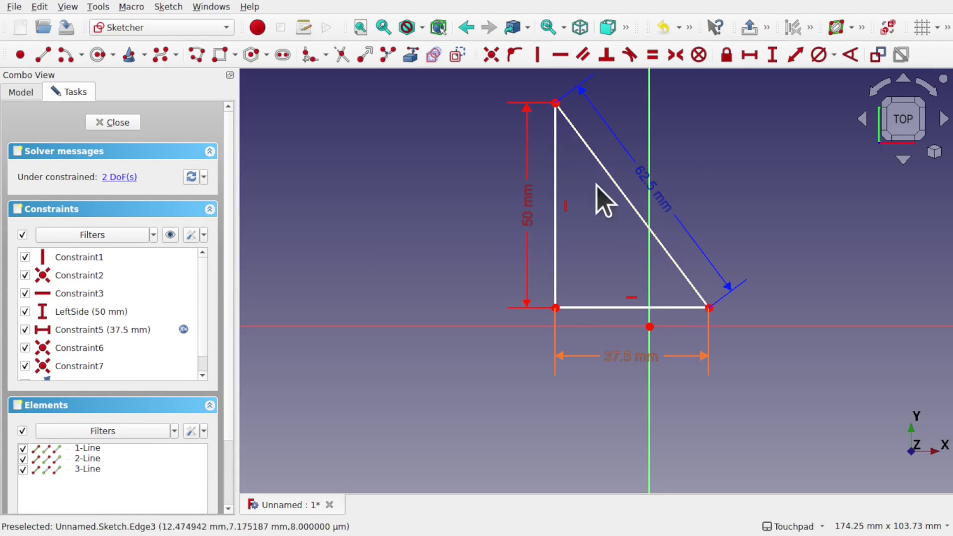
# Change the LeftSide dimension from 50 to 43 mm and move the 53.75 mm hypotenuse label outward
pyautogui.doubleClick(527, 217)
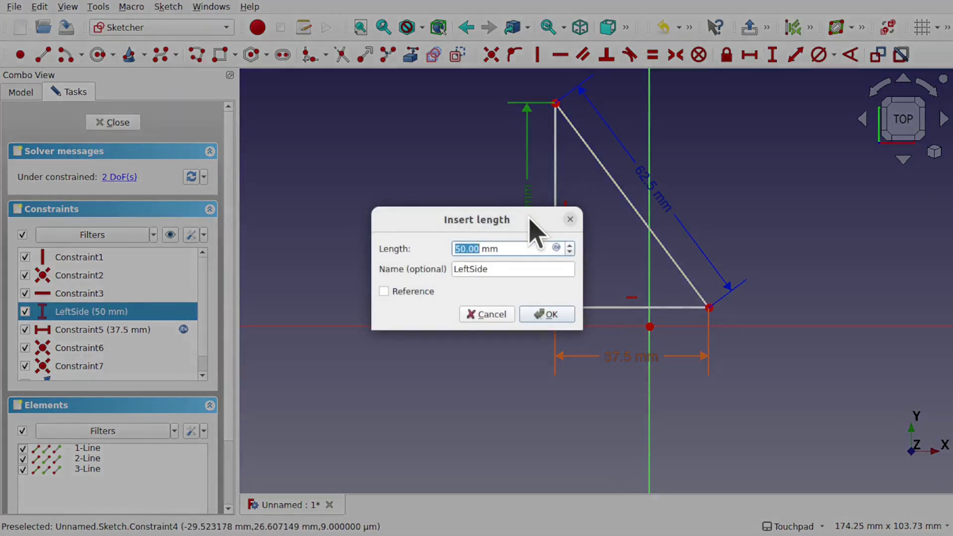
pyautogui.write('5')
pyautogui.write('3')
pyautogui.press('Return')
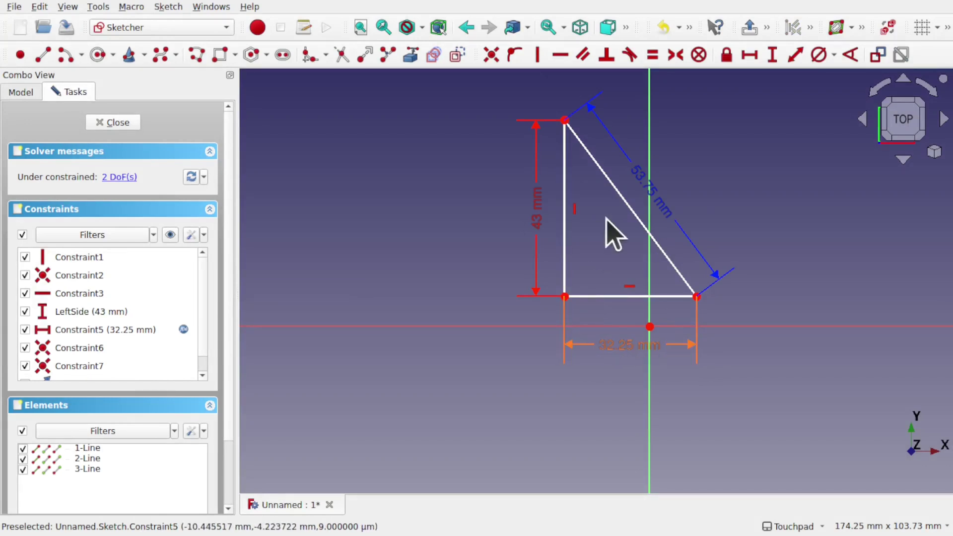
pyautogui.moveTo(658, 207); pyautogui.dragTo(693, 184)
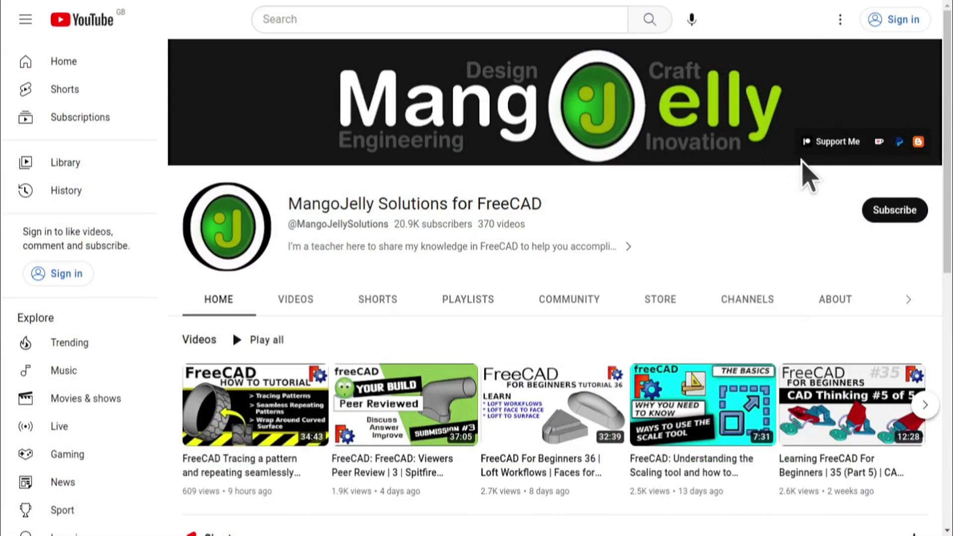
# View the channel's About page and briefly highlight its three donation links
pyautogui.click(836, 305)
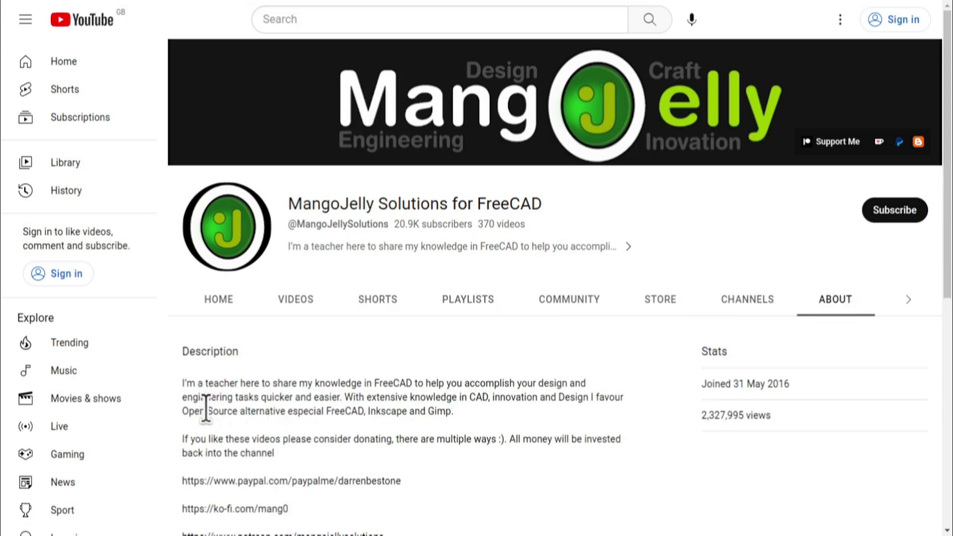
pyautogui.scroll(-3, 209, 412)
pyautogui.moveTo(399, 377); pyautogui.dragTo(192, 314)
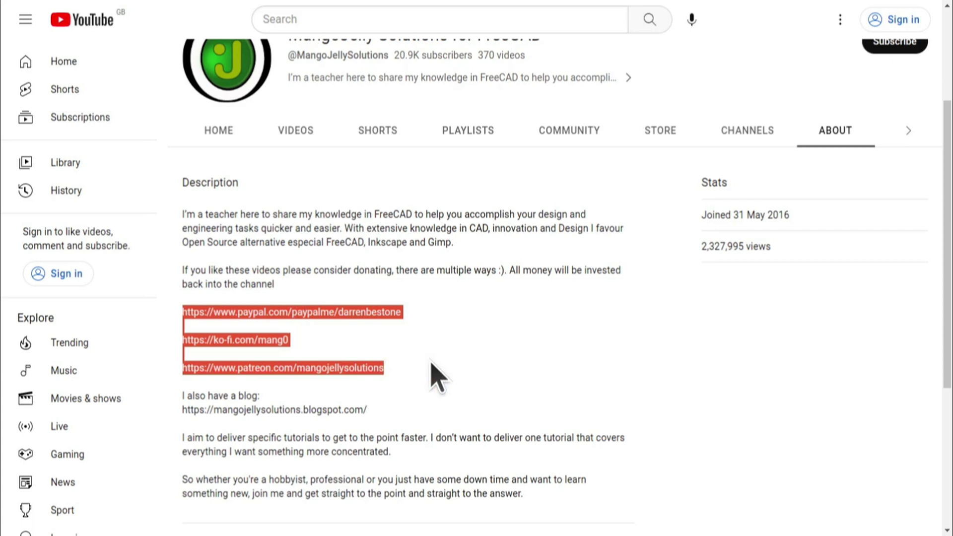
pyautogui.click(432, 364)
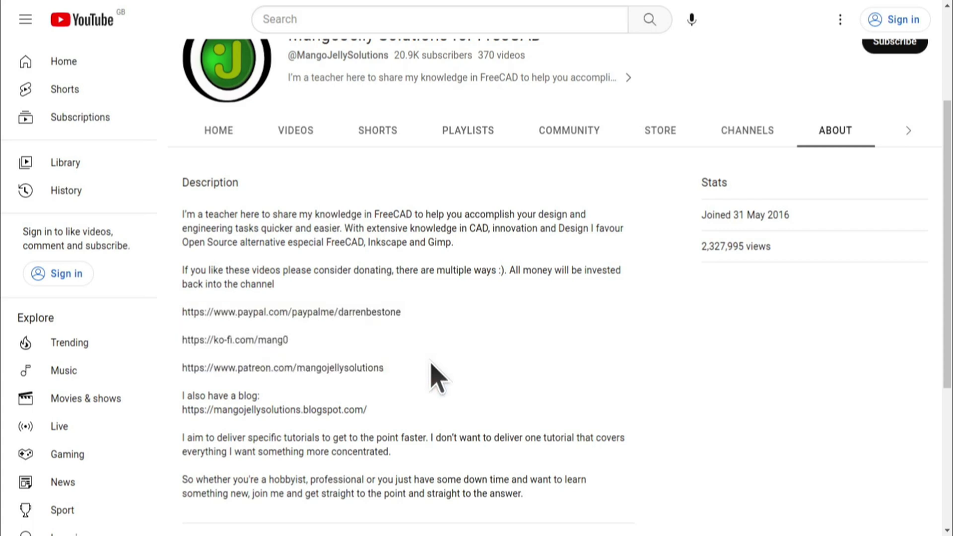